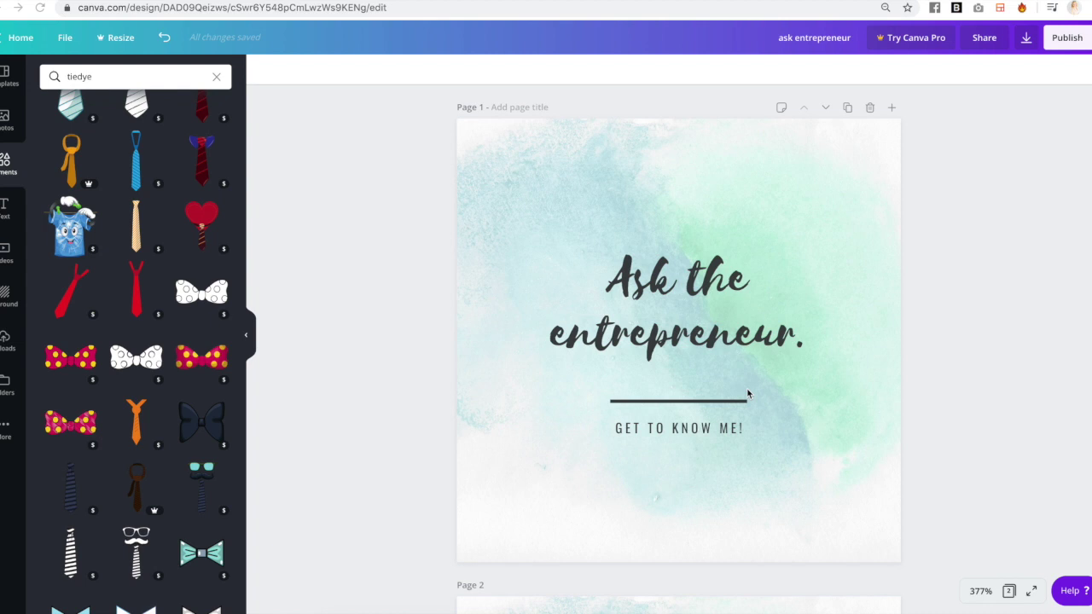
Duplicate the page with the question about the job before being an entrepreneur
{"action": "scroll", "coordinate": [854, 383], "scroll_direction": "down", "scroll_amount": 1}
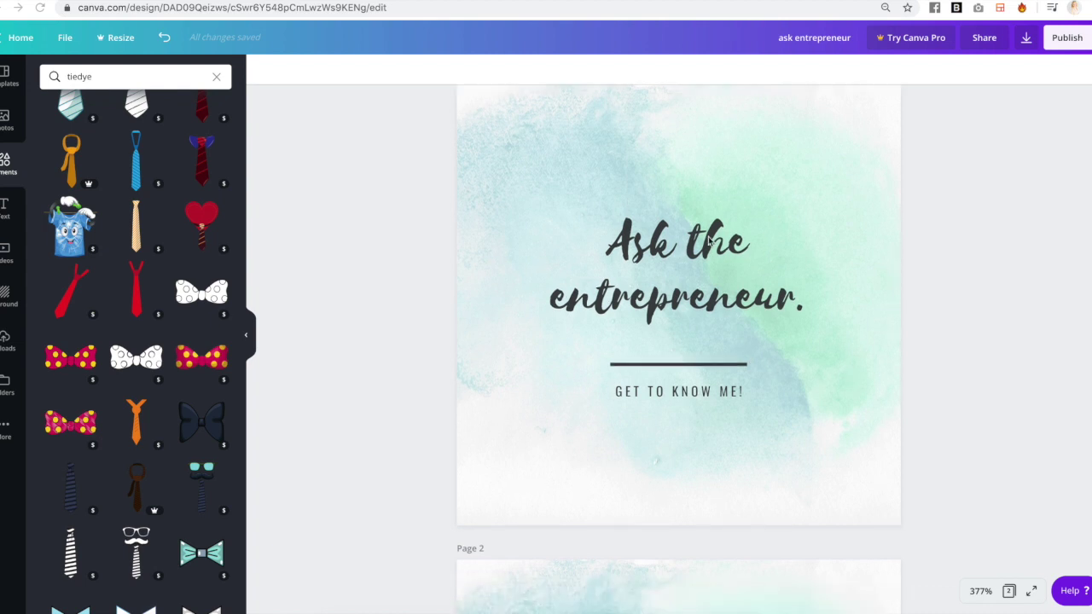
{"action": "scroll", "coordinate": [774, 321], "scroll_direction": "down", "scroll_amount": 5}
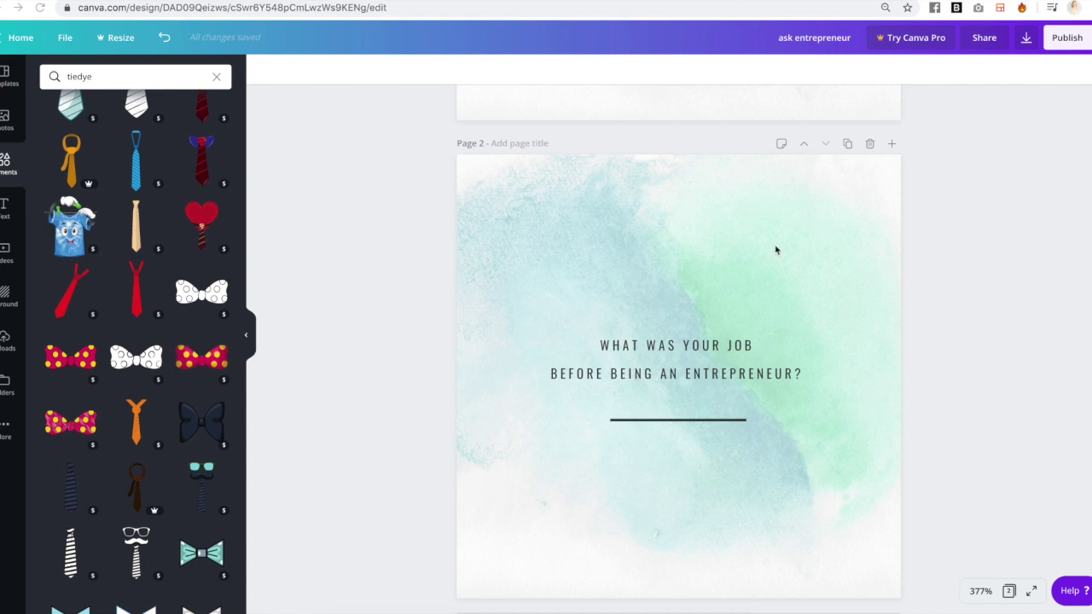
{"action": "left_click", "coordinate": [847, 144]}
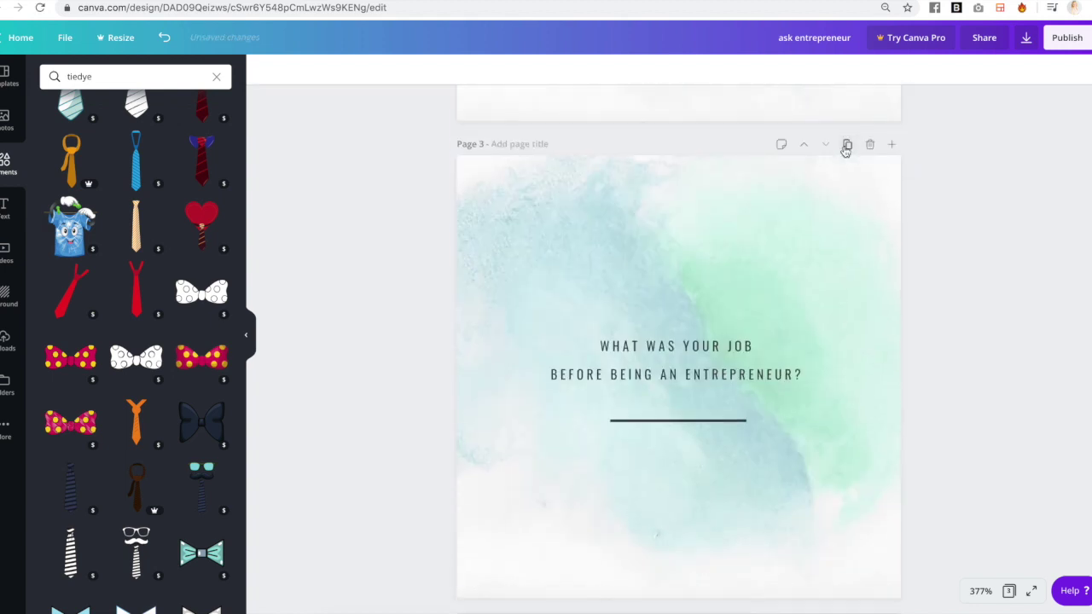
Replace the question on the duplicated page with "What was the biggest expense you ever made for your business?"
{"action": "left_click", "coordinate": [691, 346]}
{"action": "triple_click", "coordinate": [673, 359]}
{"action": "key", "text": "BackSpace"}
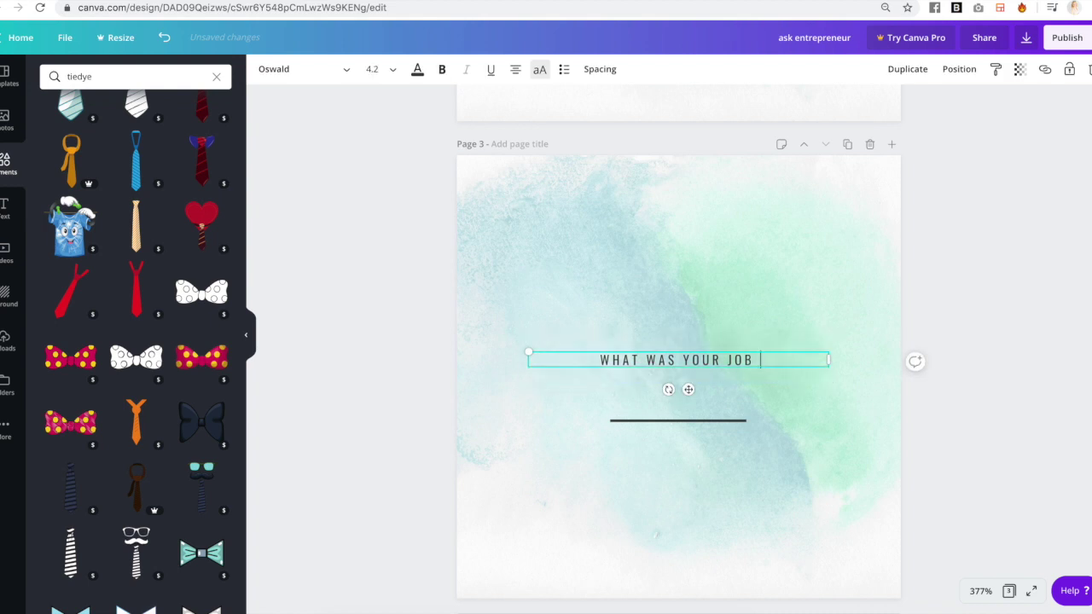
{"action": "left_click_drag", "start_coordinate": [683, 360], "coordinate": [825, 359]}
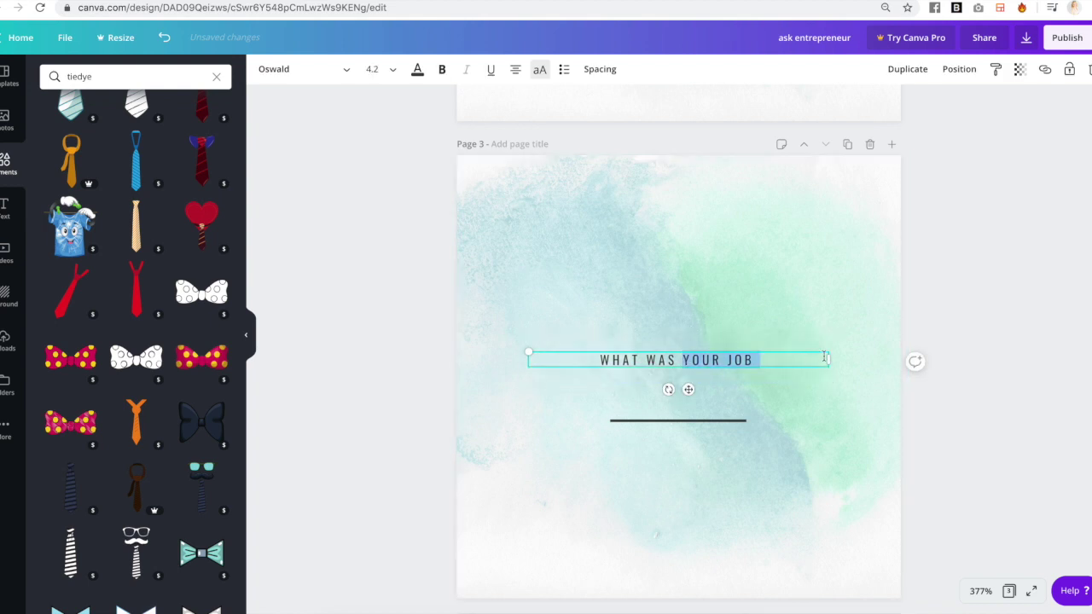
{"action": "type", "text": "THE BIGGEST EXPENSE YOU EVER MADE FOR YOUR BUSINESS?"}
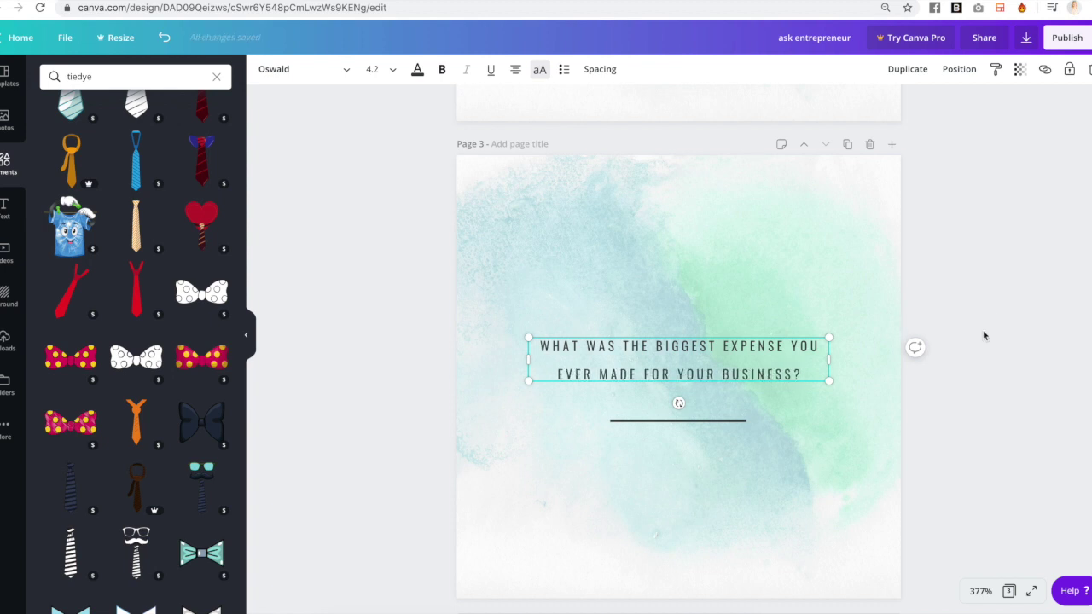
{"action": "left_click", "coordinate": [984, 335]}
Download only page 1 of the design as a JPG
{"action": "left_click", "coordinate": [1027, 38]}
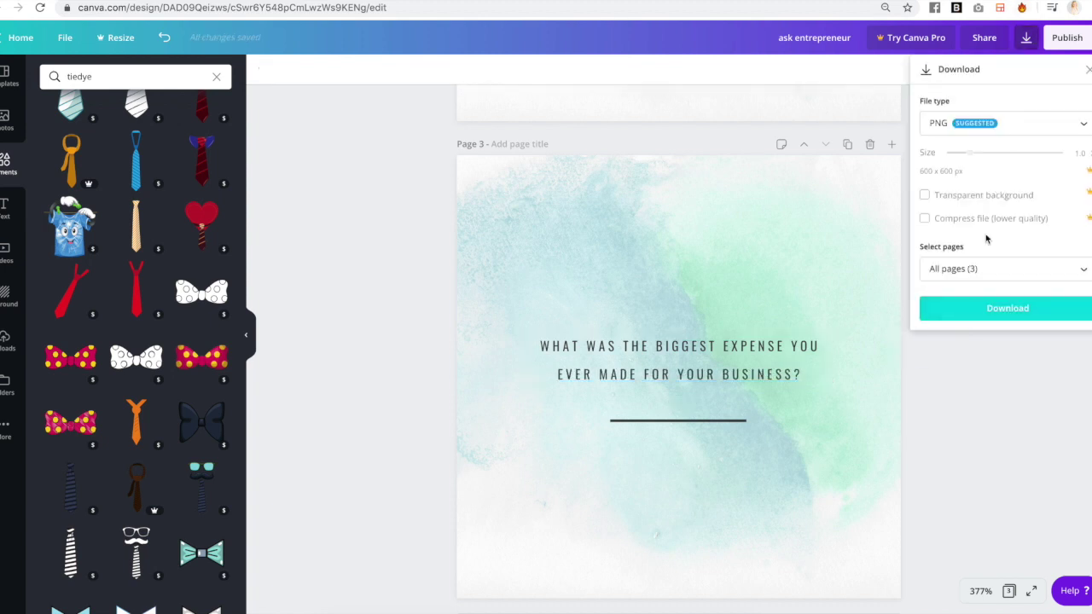
{"action": "left_click", "coordinate": [1005, 128]}
{"action": "left_click", "coordinate": [965, 171]}
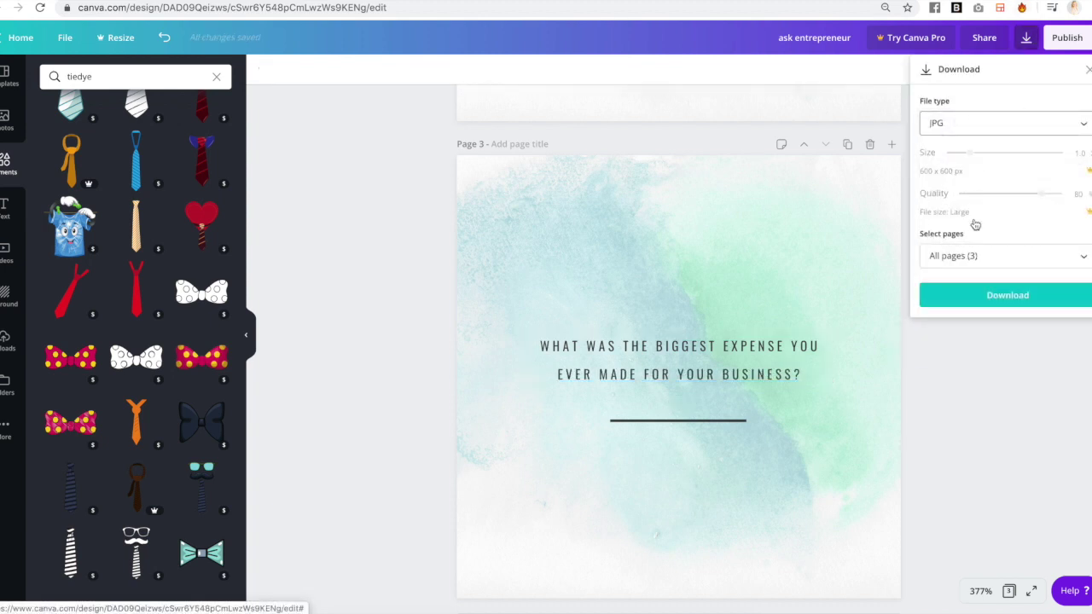
{"action": "left_click", "coordinate": [990, 256]}
{"action": "left_click", "coordinate": [983, 326]}
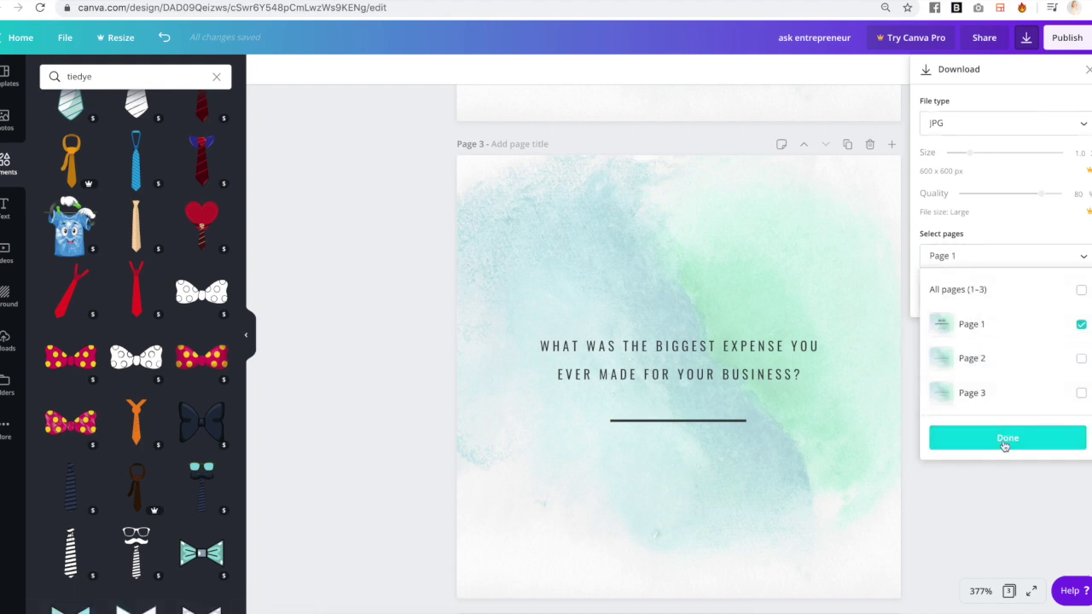
{"action": "left_click", "coordinate": [1006, 442]}
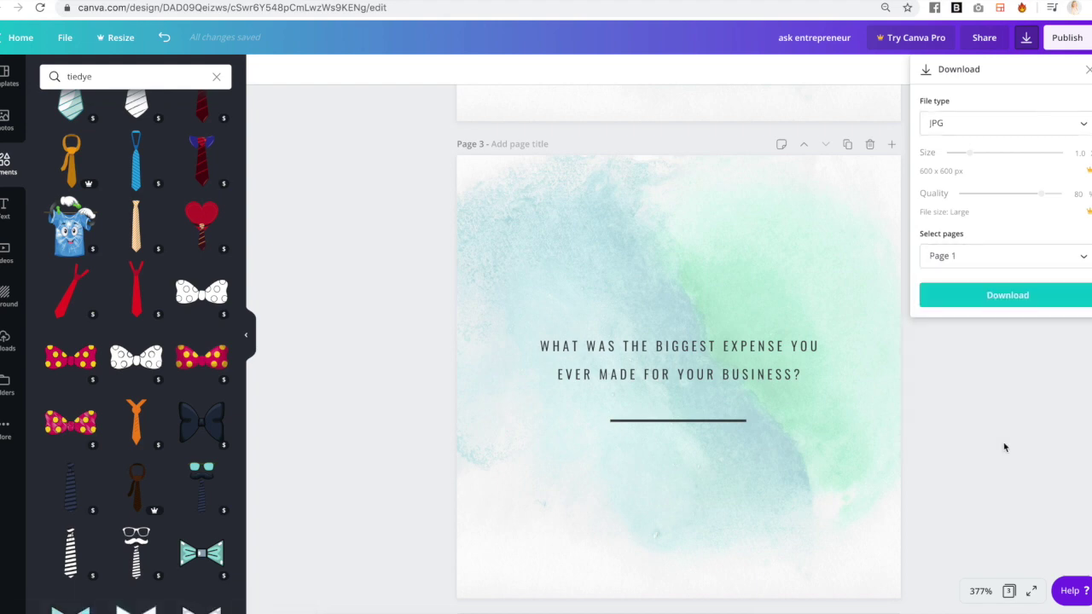
{"action": "left_click", "coordinate": [992, 292]}
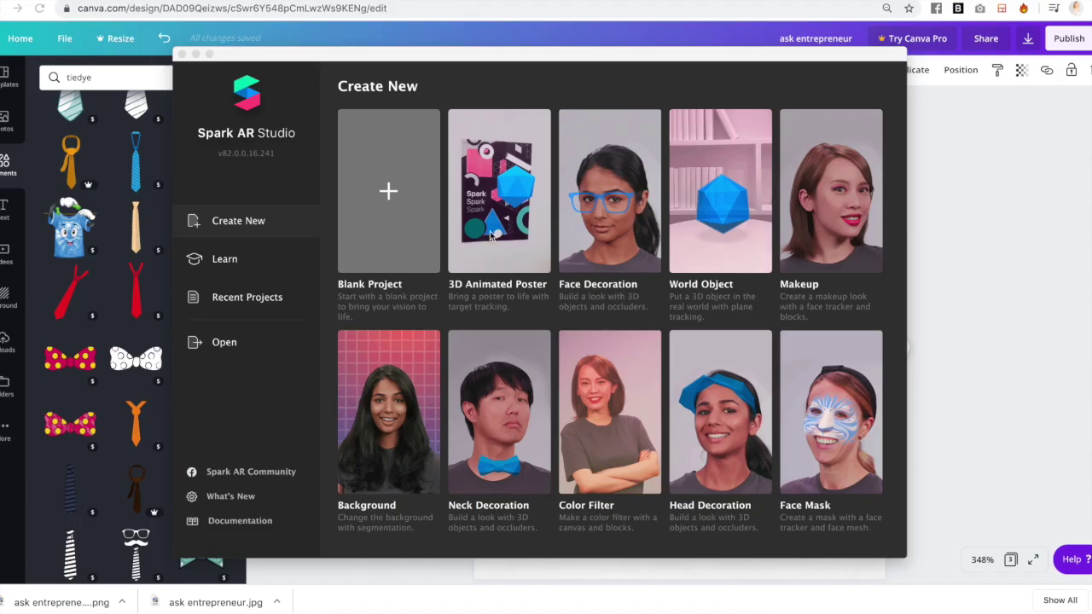
Create a blank project in Spark AR Studio and add a new material to its assets
{"action": "left_click", "coordinate": [389, 208]}
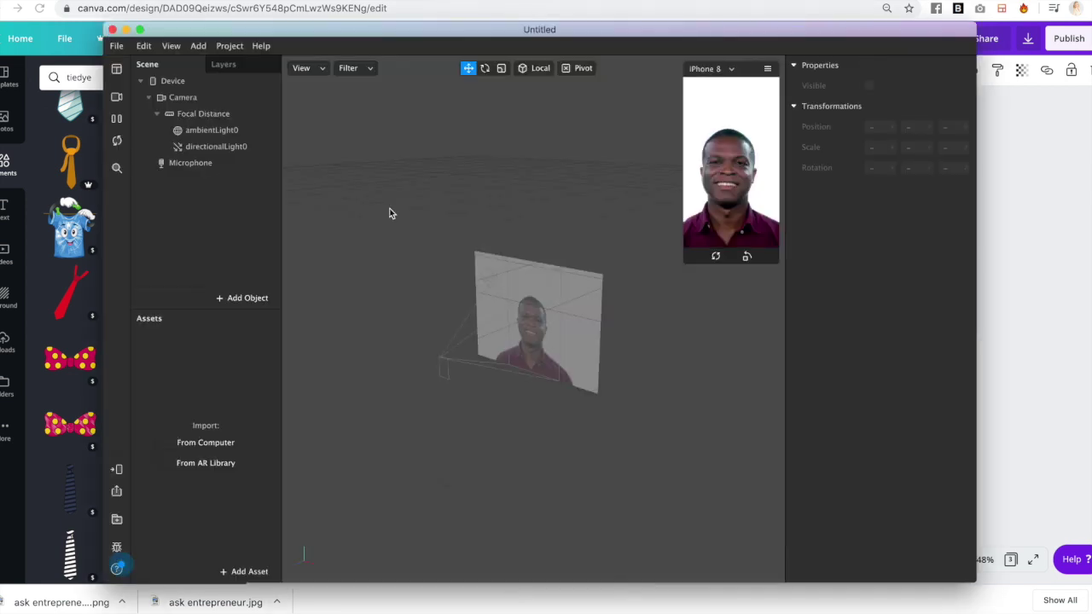
{"action": "left_click", "coordinate": [240, 573]}
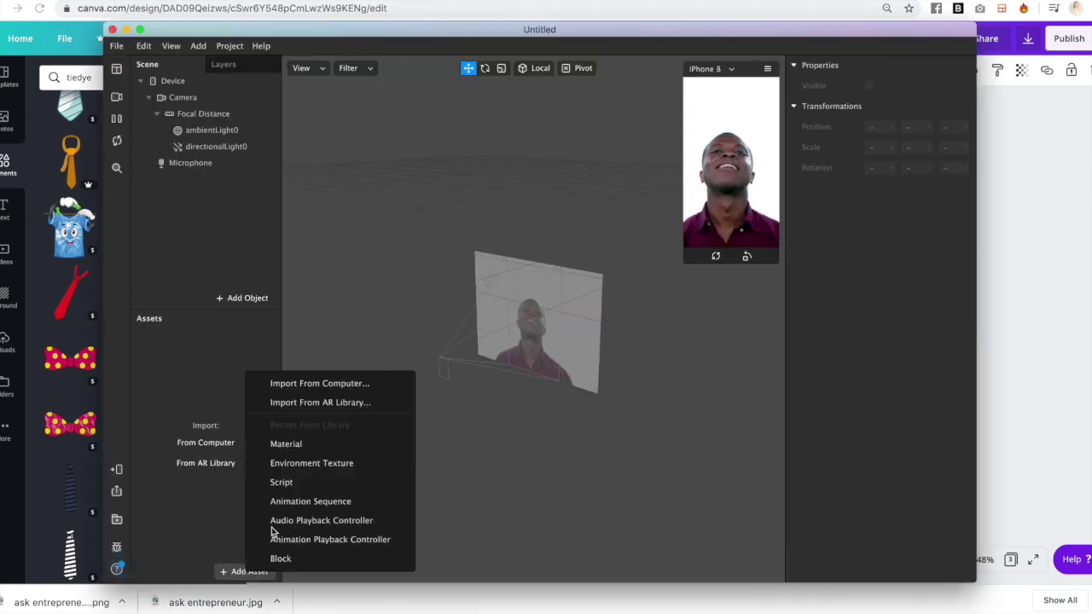
{"action": "left_click", "coordinate": [338, 444]}
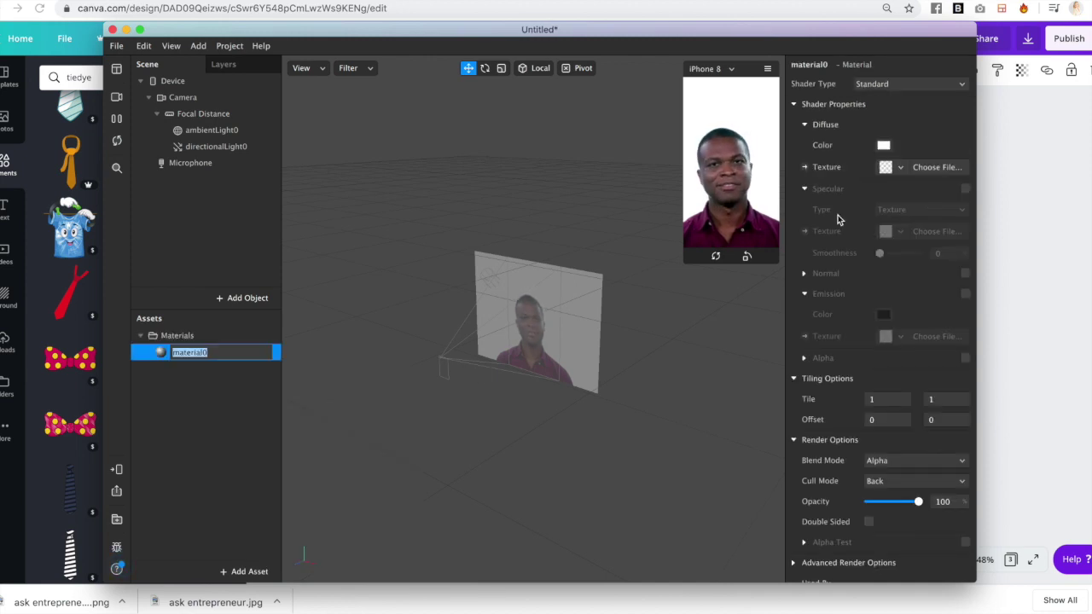
Set the new material's shader type to Retouching and its skin smoothing to 24%
{"action": "left_click", "coordinate": [914, 85]}
{"action": "left_click", "coordinate": [916, 169]}
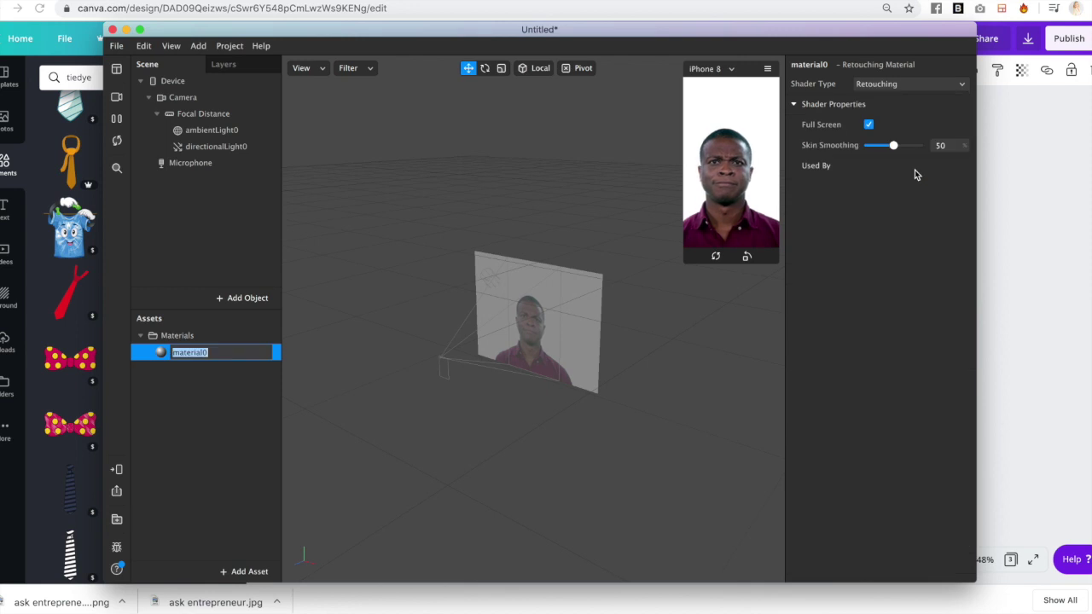
{"action": "left_click_drag", "start_coordinate": [893, 146], "coordinate": [882, 150]}
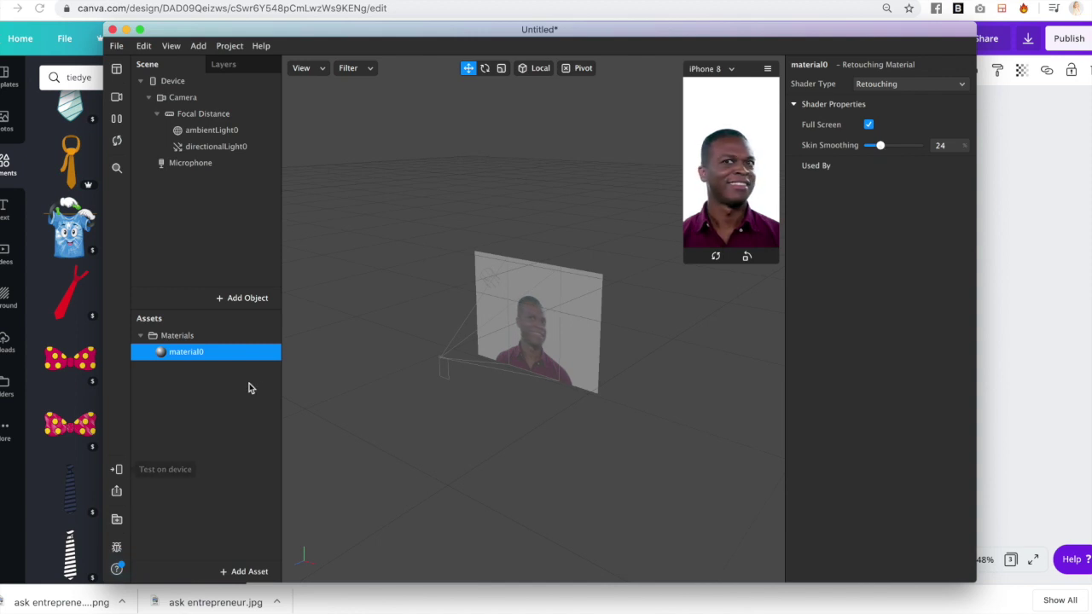
{"action": "left_click", "coordinate": [233, 398]}
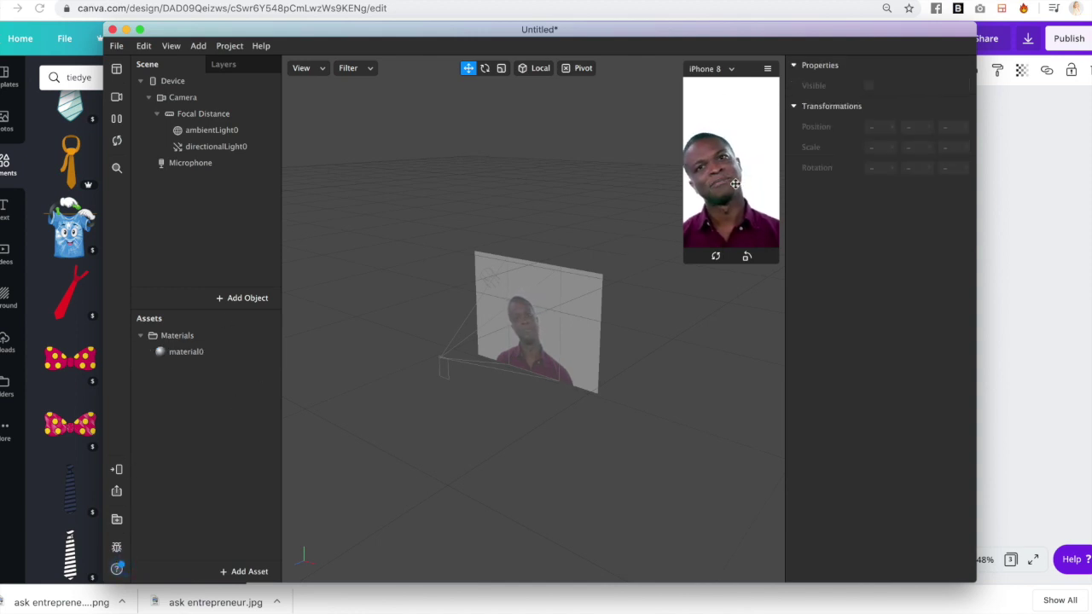
Switch the preview from the simulation video to the FaceTime HD Camera
{"action": "left_click", "coordinate": [117, 100]}
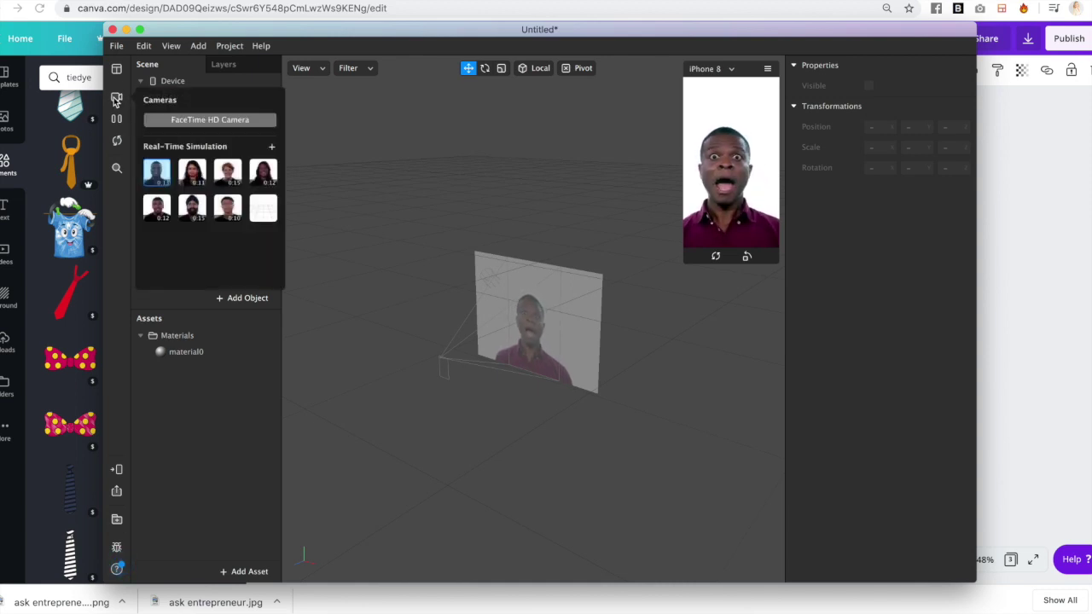
{"action": "left_click", "coordinate": [213, 121]}
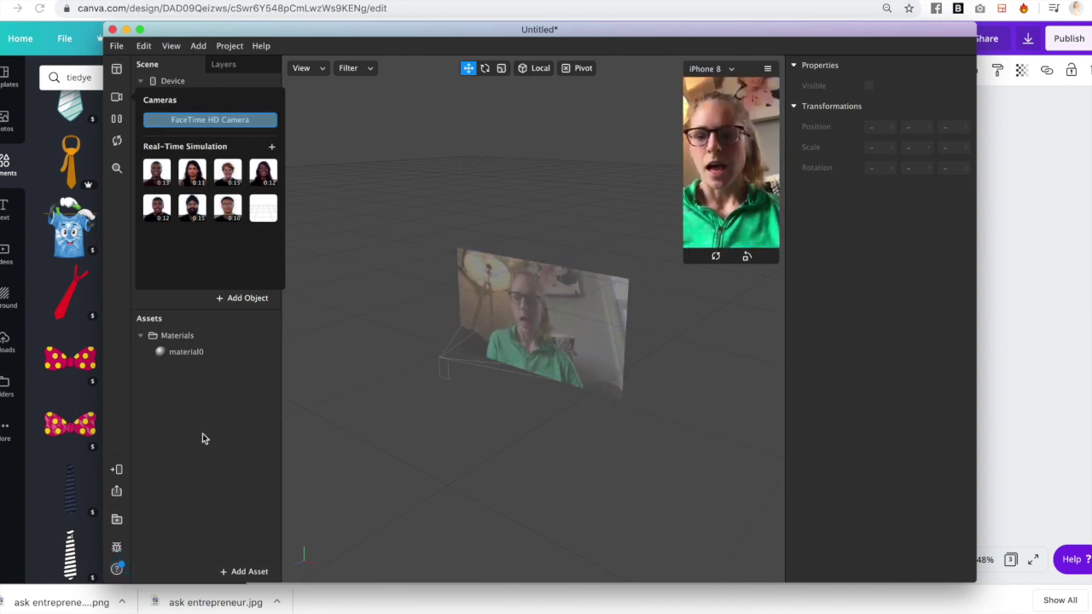
{"action": "left_click", "coordinate": [117, 69]}
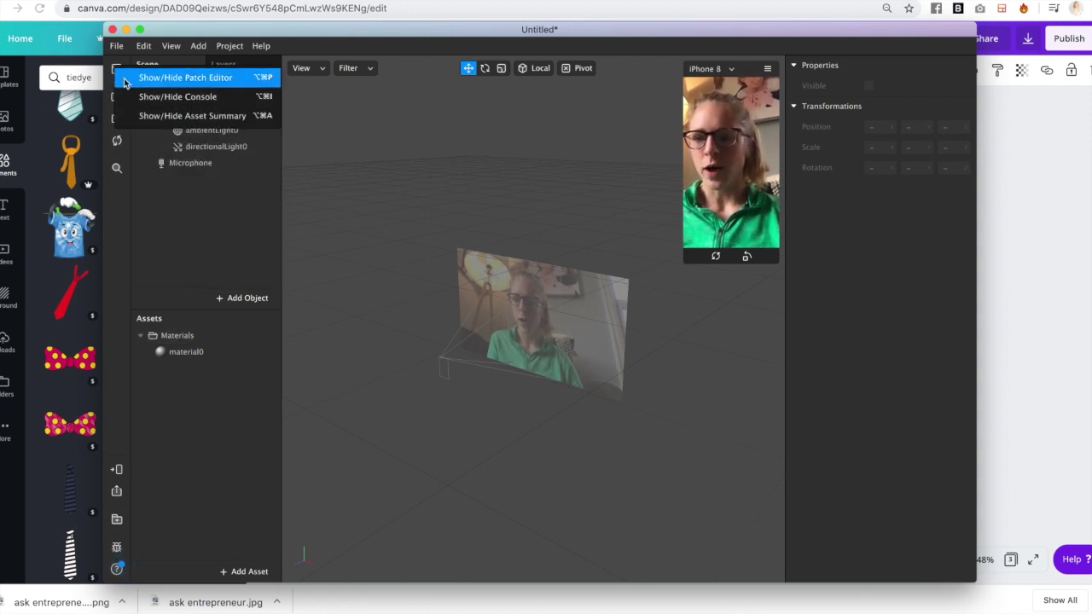
{"action": "left_click", "coordinate": [182, 231]}
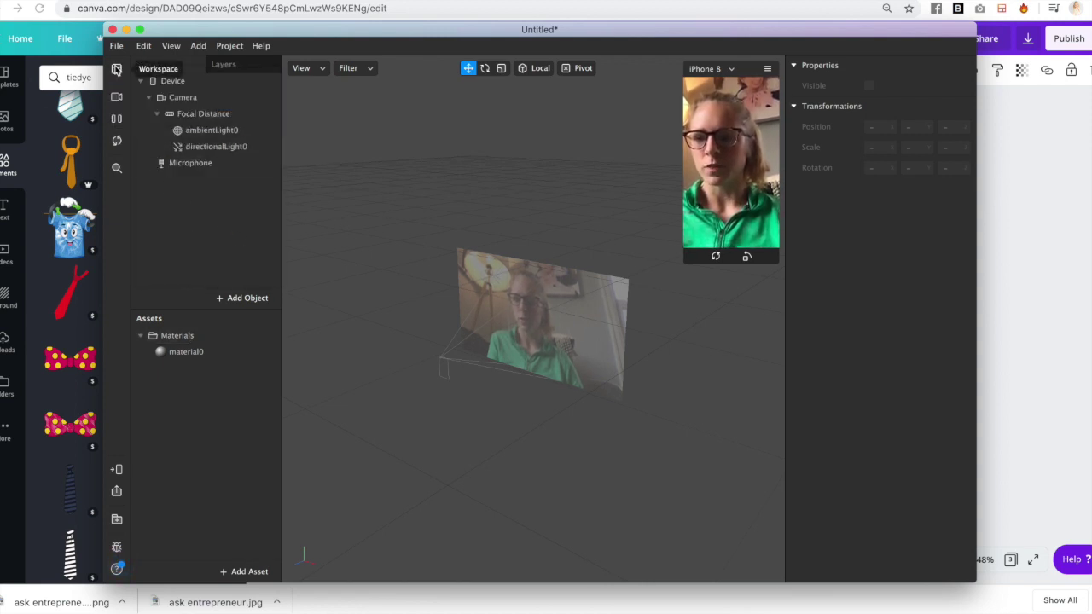
Add a face tracker to the scene and a plane as its child
{"action": "right_click", "coordinate": [215, 218]}
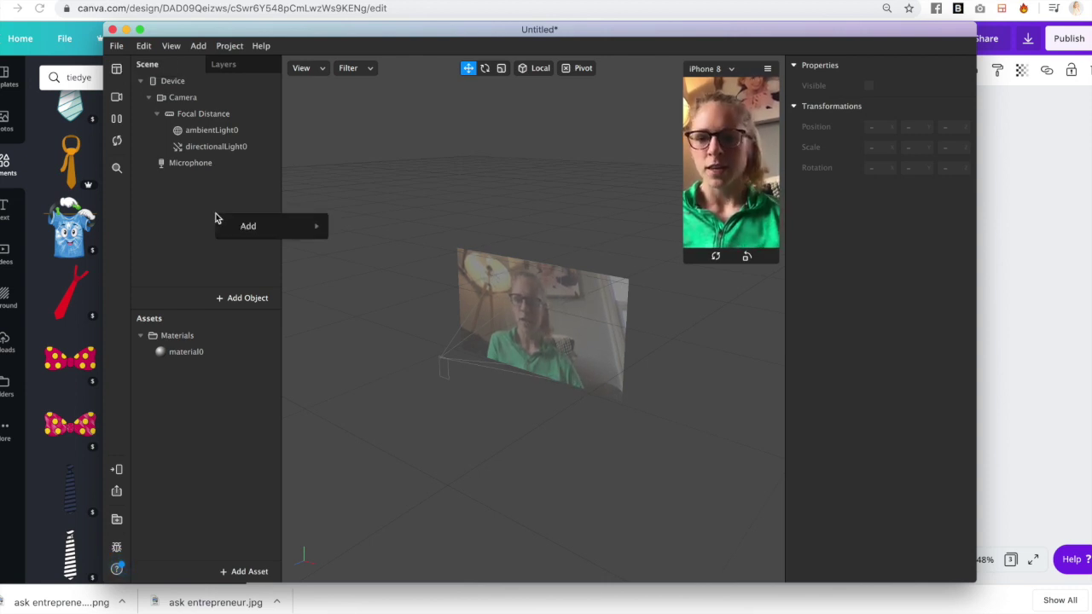
{"action": "mouse_move", "coordinate": [277, 235]}
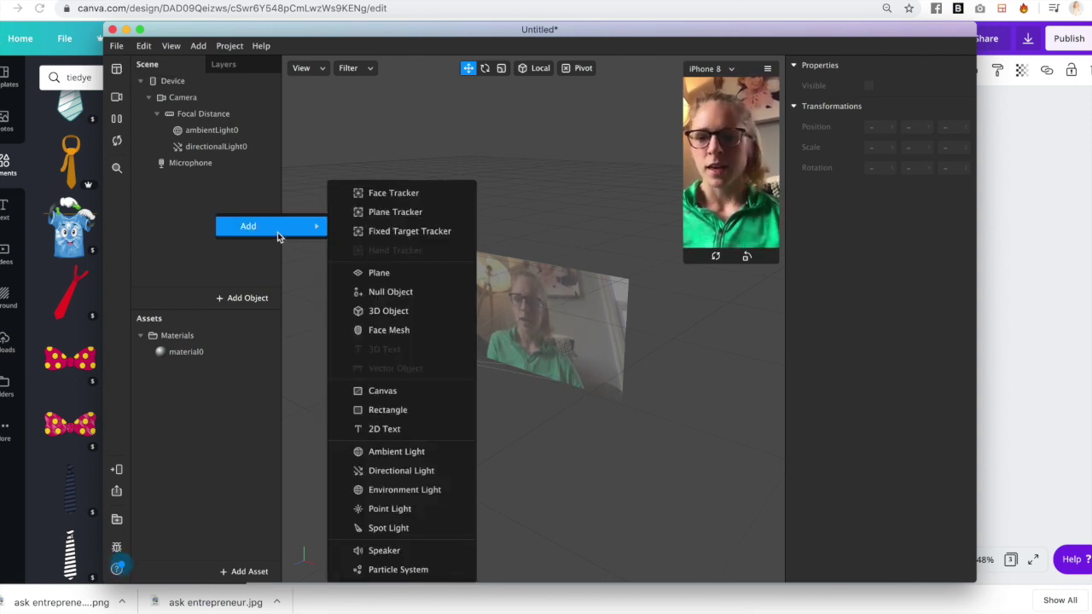
{"action": "left_click", "coordinate": [395, 197]}
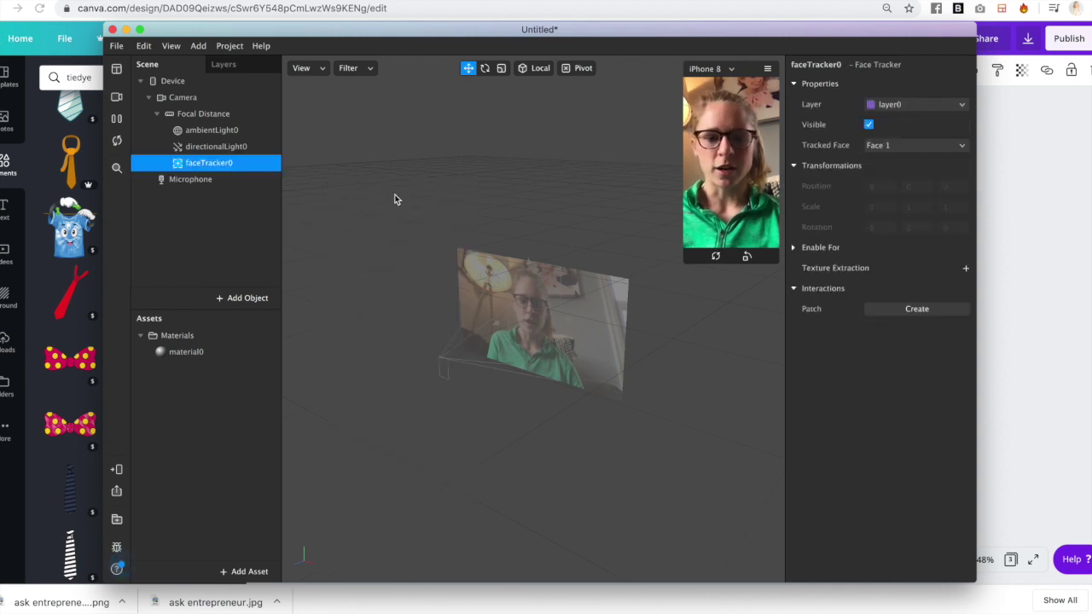
{"action": "right_click", "coordinate": [237, 166]}
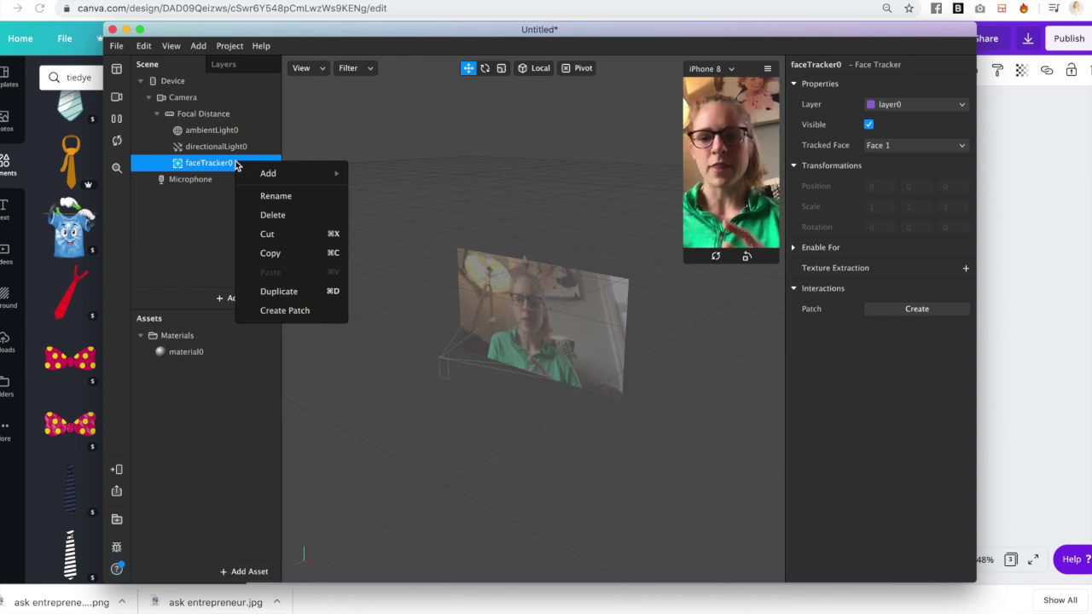
{"action": "mouse_move", "coordinate": [262, 177]}
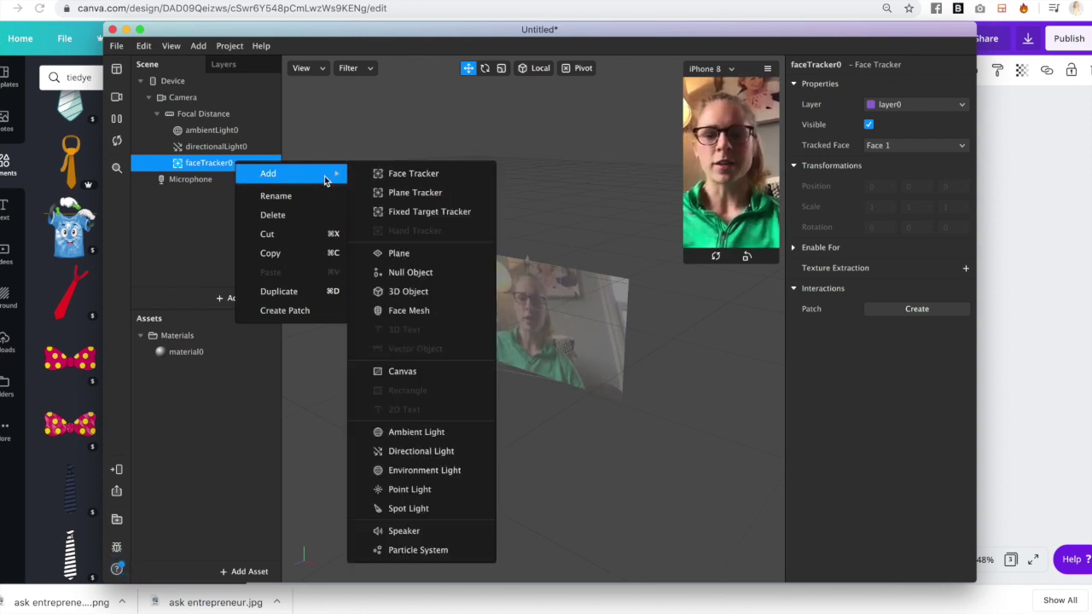
{"action": "left_click", "coordinate": [400, 254]}
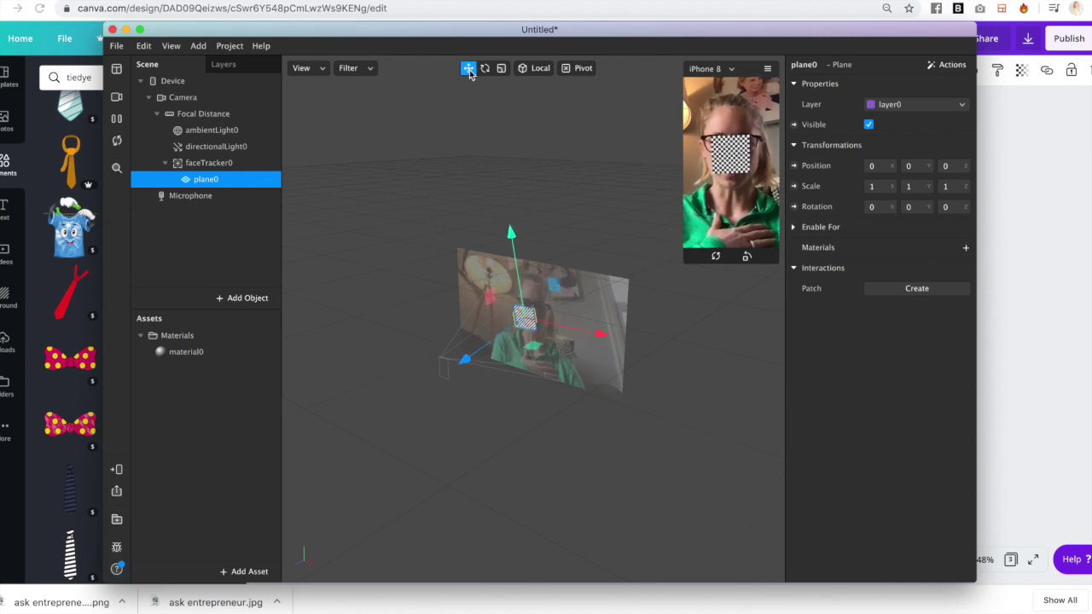
Move the plane above the tracked head and enlarge it evenly to a scale of about 1.11 in X and Y
{"action": "left_click_drag", "start_coordinate": [520, 311], "coordinate": [532, 291]}
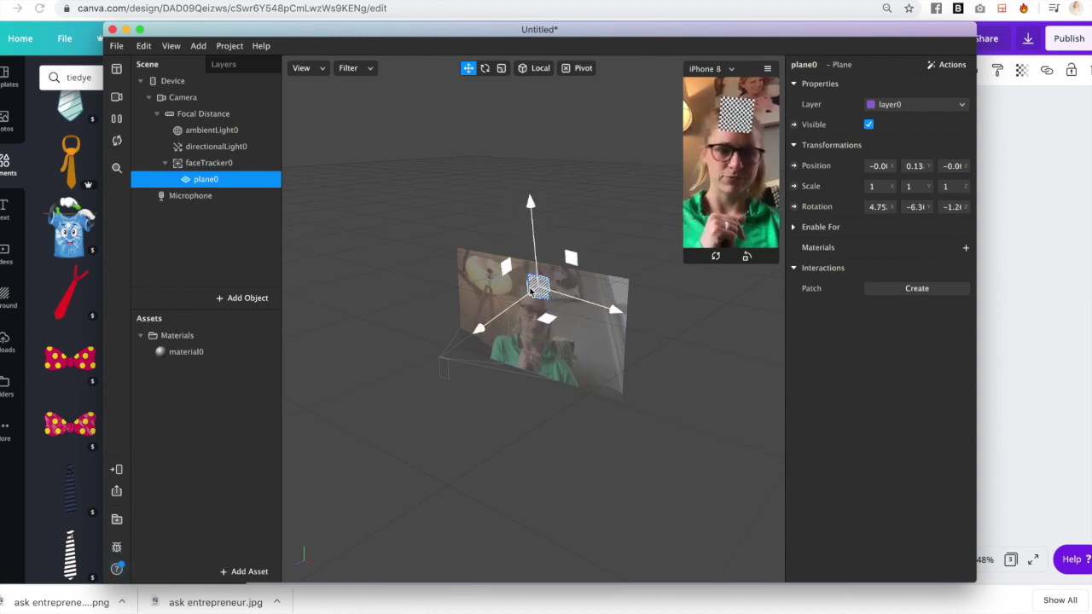
{"action": "left_click", "coordinate": [502, 72]}
{"action": "left_click_drag", "start_coordinate": [564, 248], "coordinate": [585, 238]}
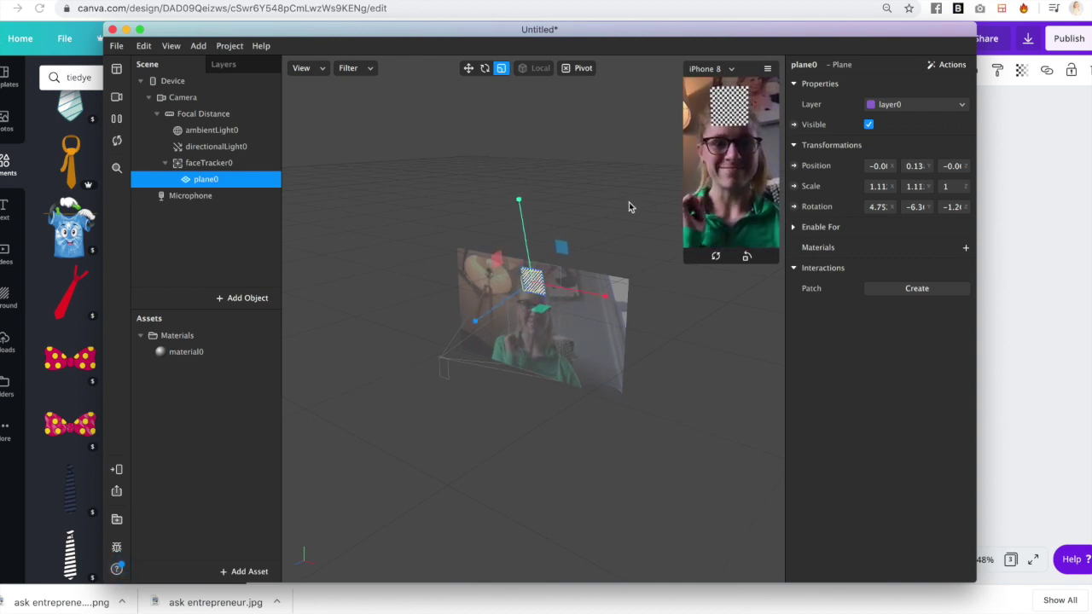
{"action": "left_click", "coordinate": [257, 268]}
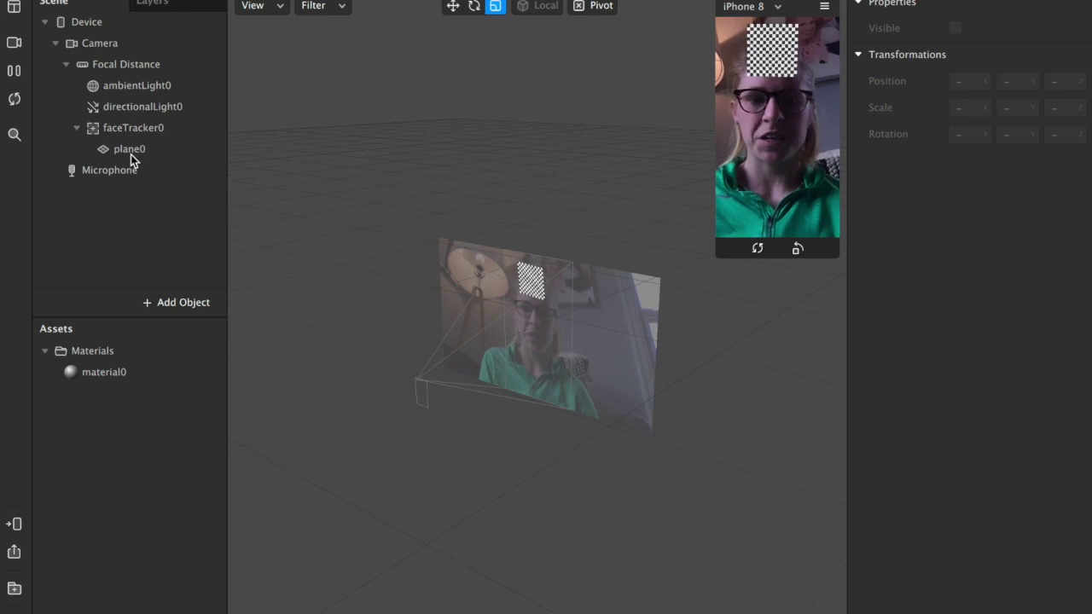
Try to rename the plane under the face tracker as "question"
{"action": "left_click", "coordinate": [130, 152]}
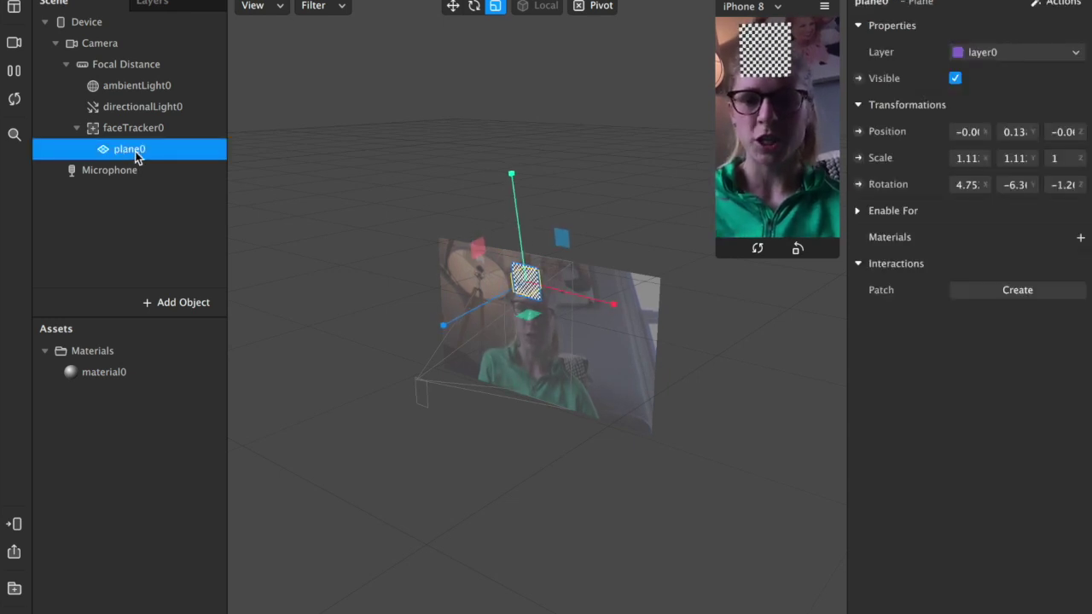
{"action": "right_click", "coordinate": [135, 157]}
{"action": "left_click", "coordinate": [208, 203]}
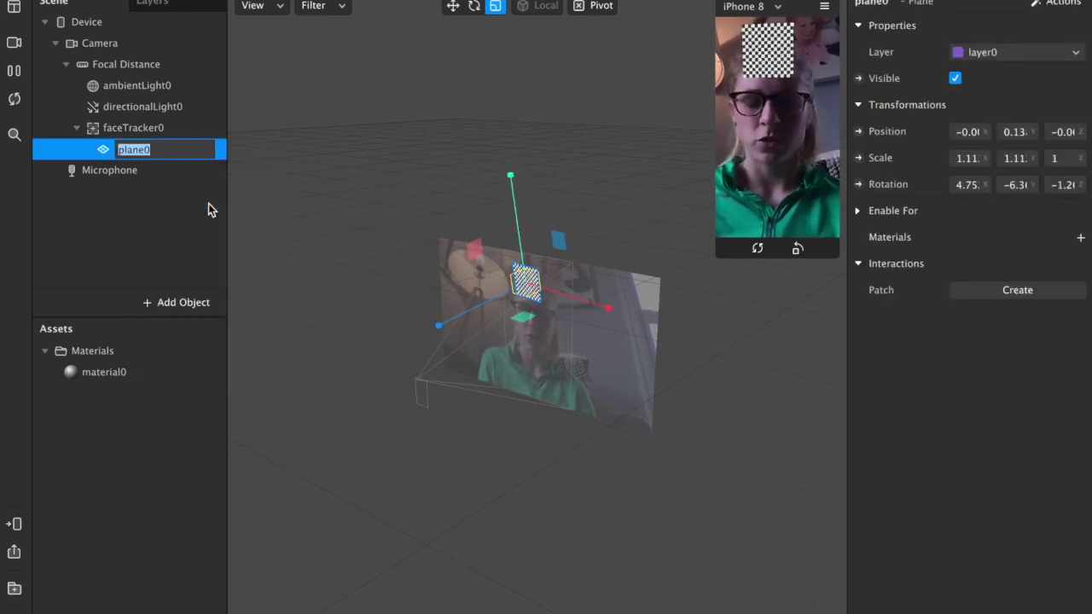
{"action": "type", "text": "questio"}
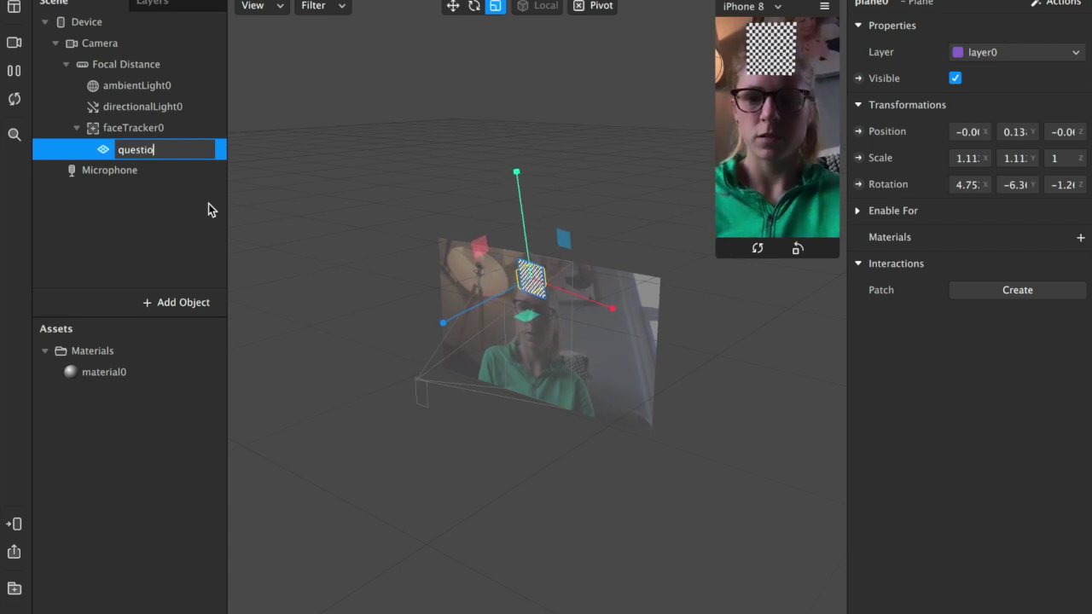
{"action": "type", "text": "n"}
{"action": "key", "text": "Escape"}
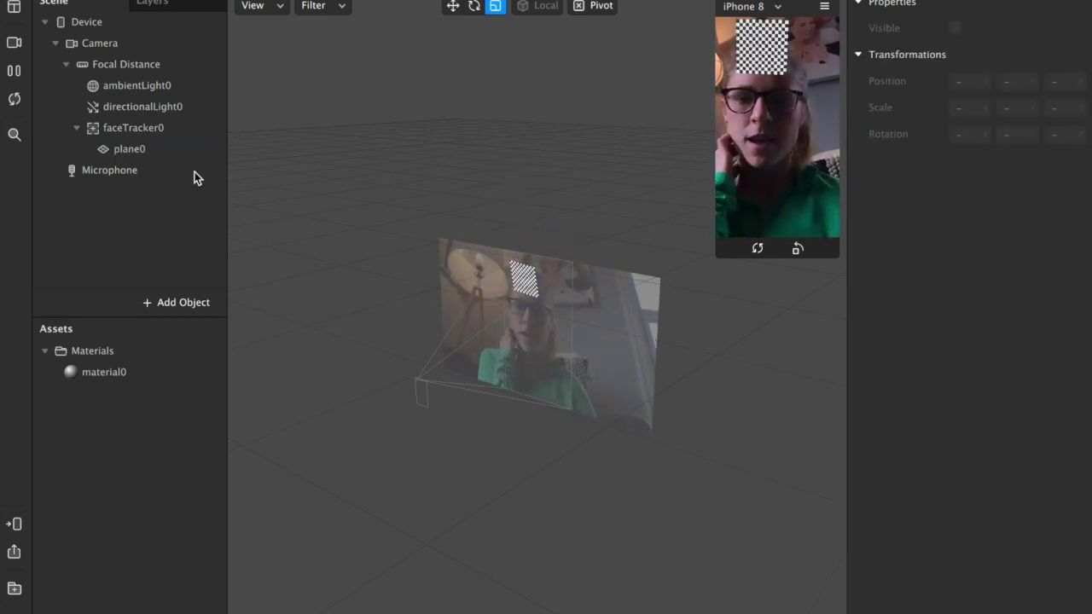
Rename the plane under the face tracker as "question 1"
{"action": "left_click", "coordinate": [130, 150]}
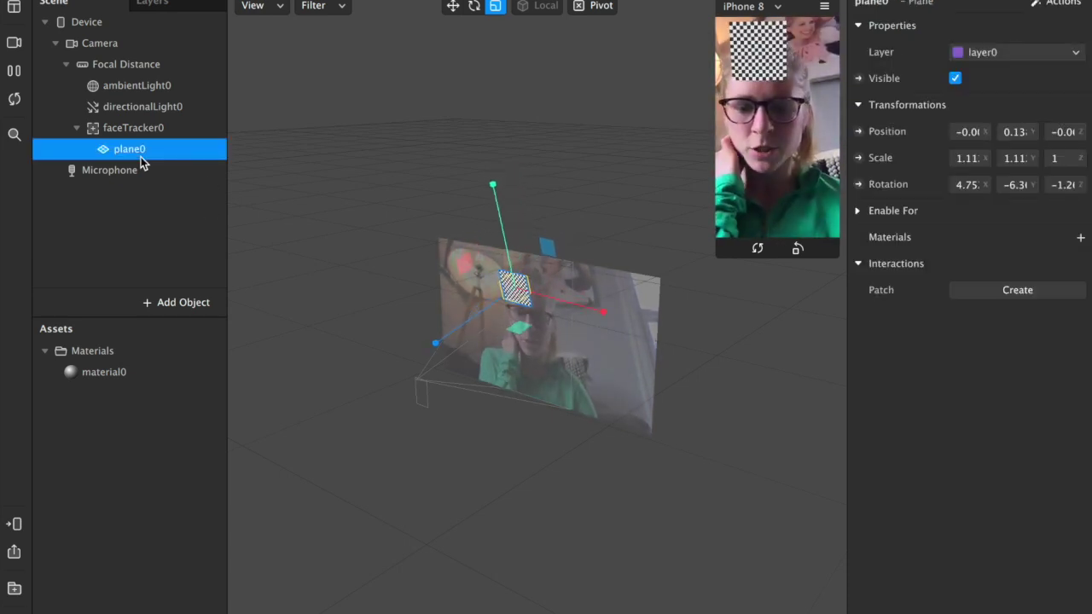
{"action": "right_click", "coordinate": [141, 160]}
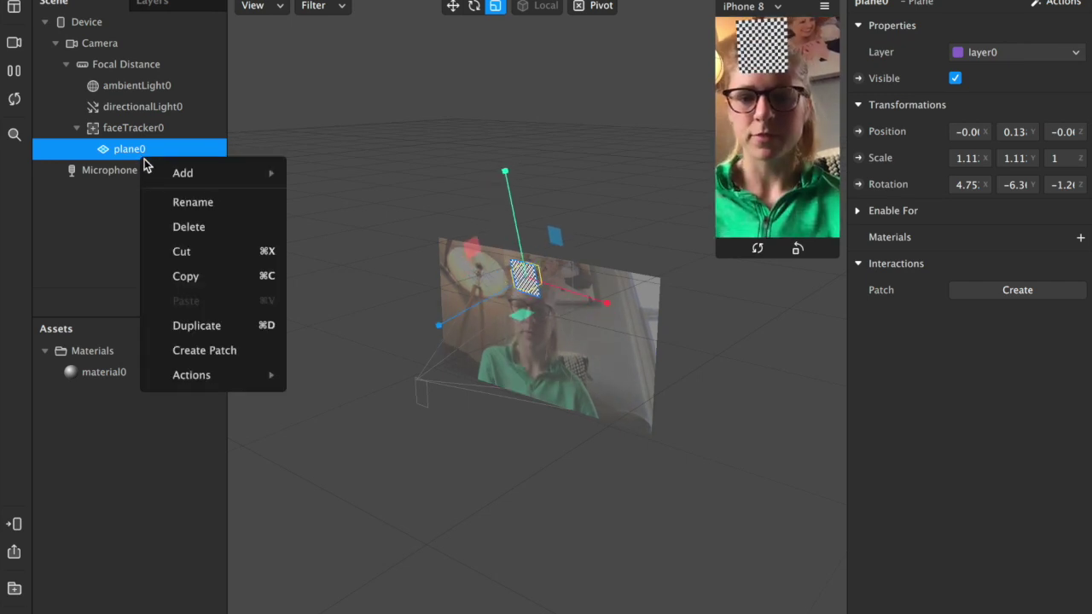
{"action": "left_click", "coordinate": [209, 212]}
{"action": "type", "text": "question 1"}
{"action": "key", "text": "Return"}
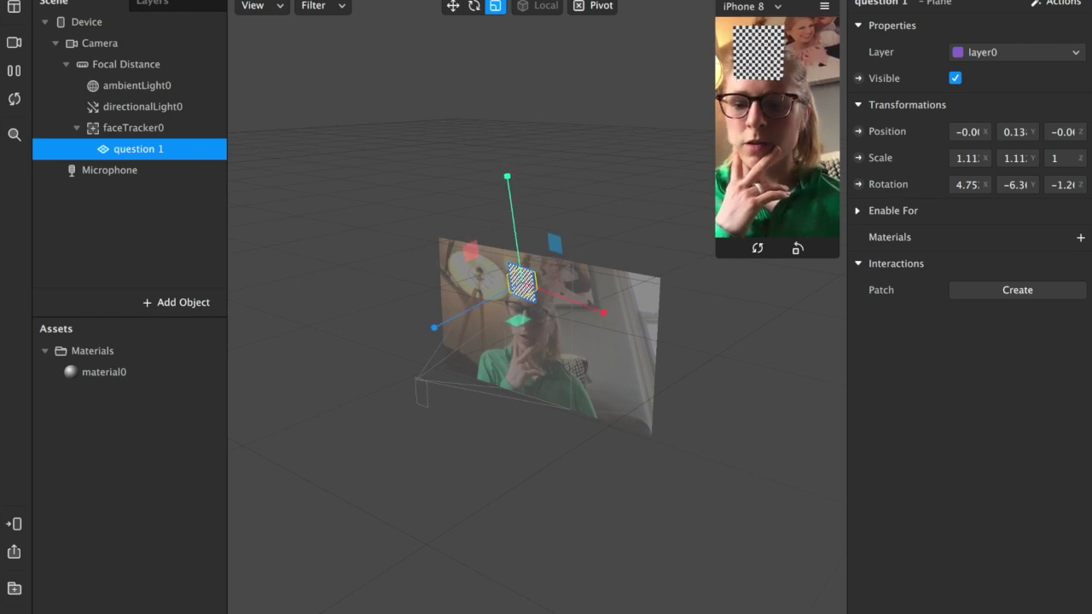
Import the image ask entrepreneur.jpg from the Downloads folder as a texture
{"action": "right_click", "coordinate": [181, 398]}
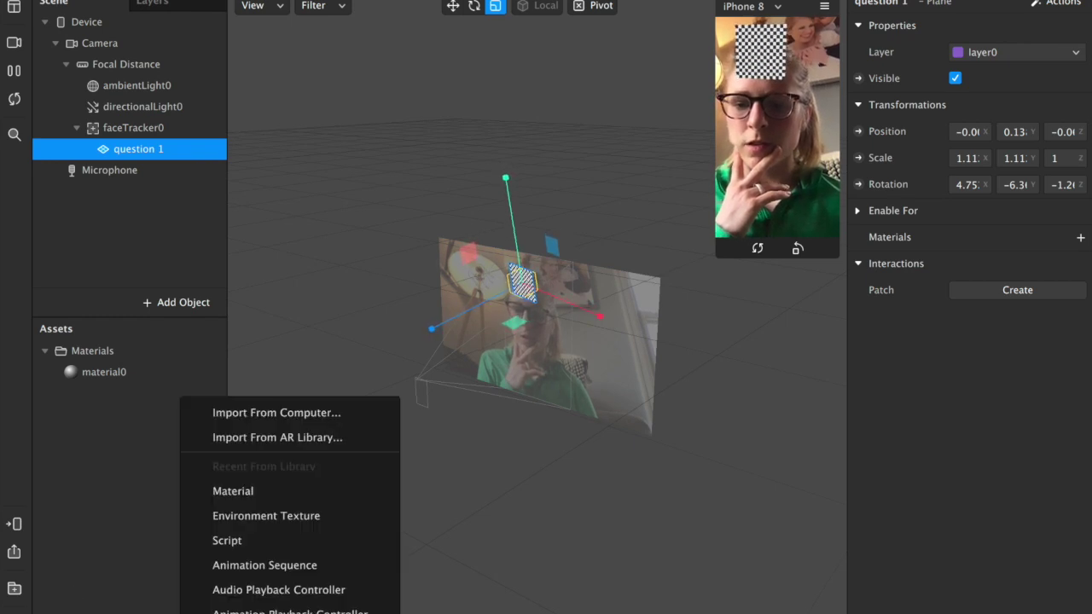
{"action": "left_click", "coordinate": [266, 413]}
{"action": "left_click", "coordinate": [215, 227]}
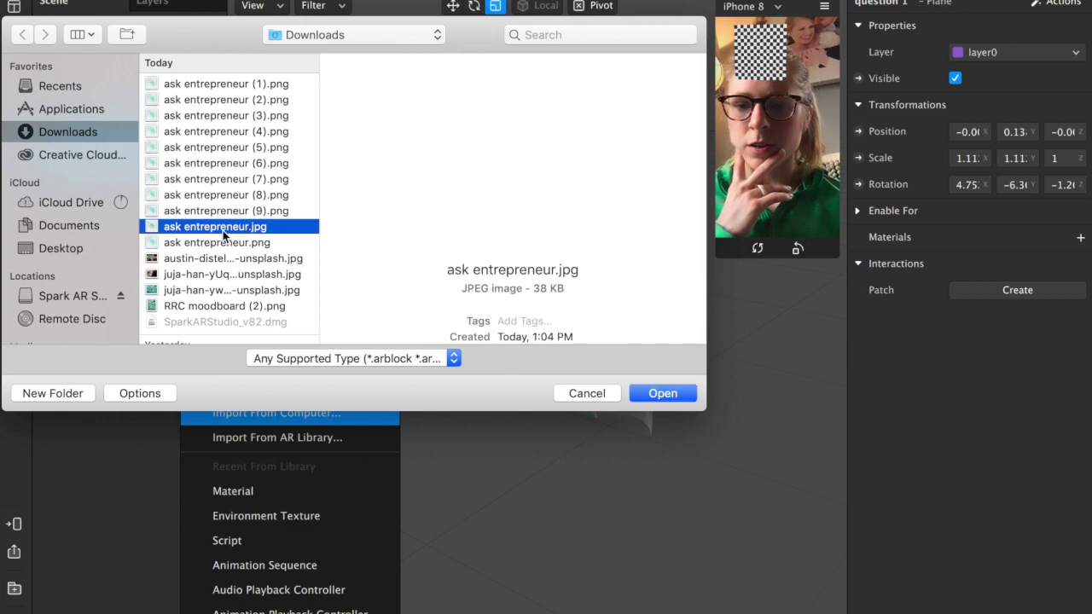
{"action": "double_click", "coordinate": [223, 231]}
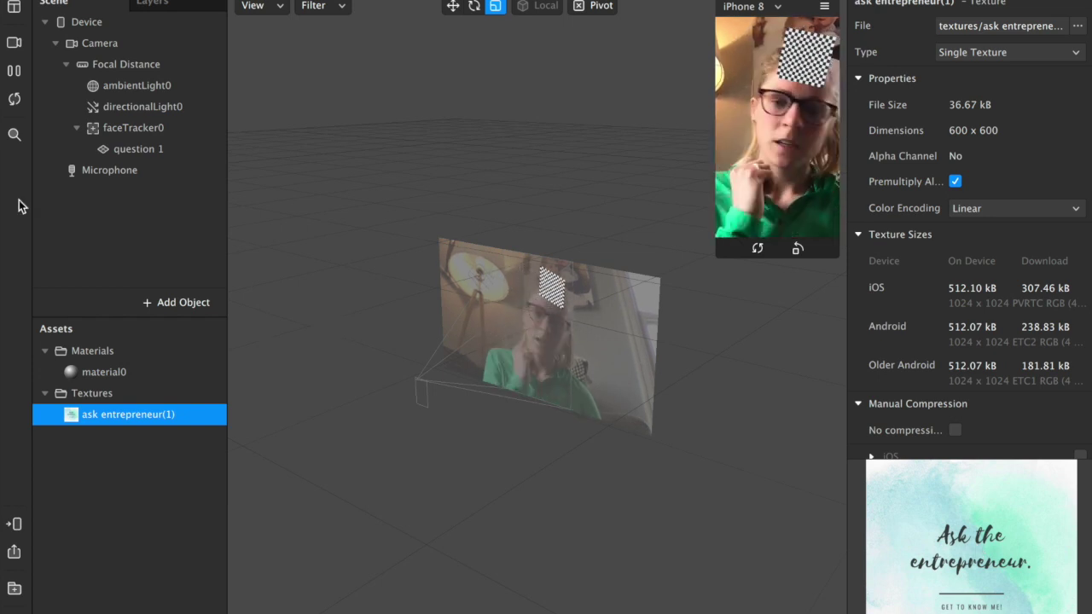
Add a new material to the question 1 plane
{"action": "left_click", "coordinate": [138, 149]}
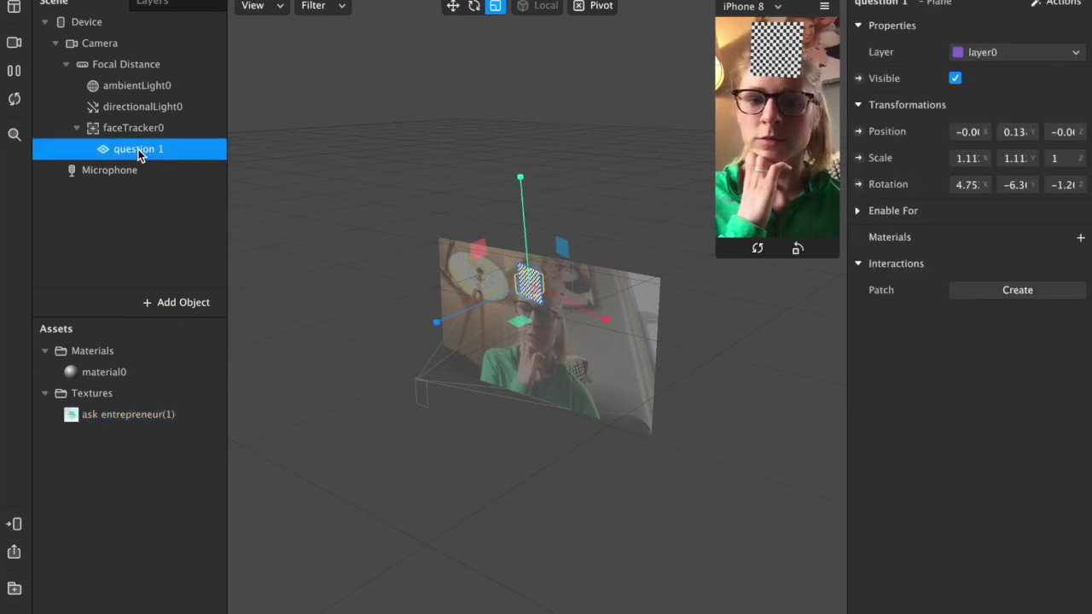
{"action": "left_click", "coordinate": [1081, 240]}
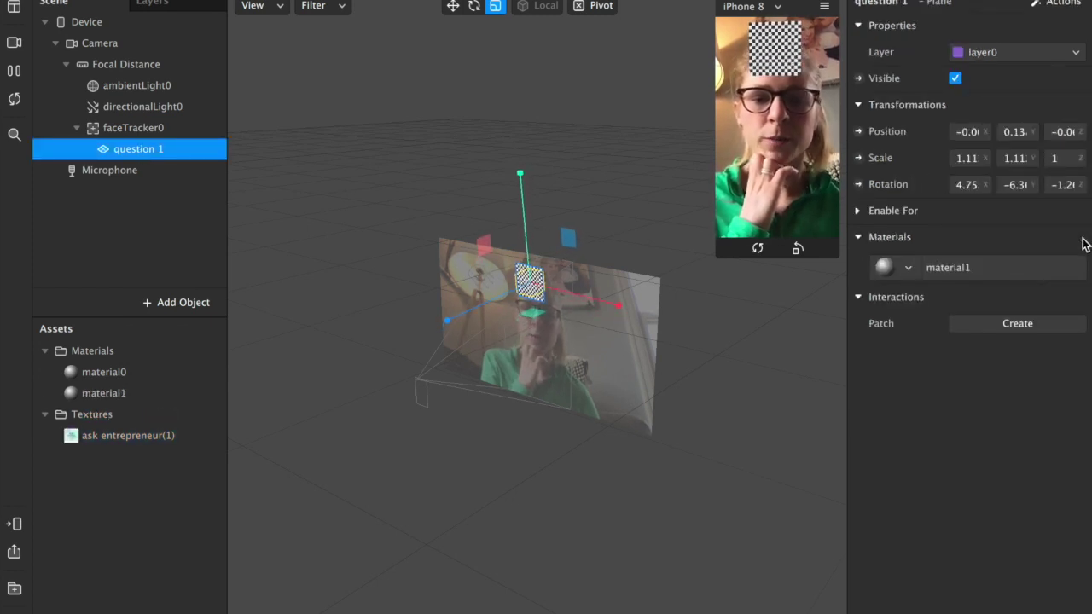
{"action": "left_click", "coordinate": [907, 268]}
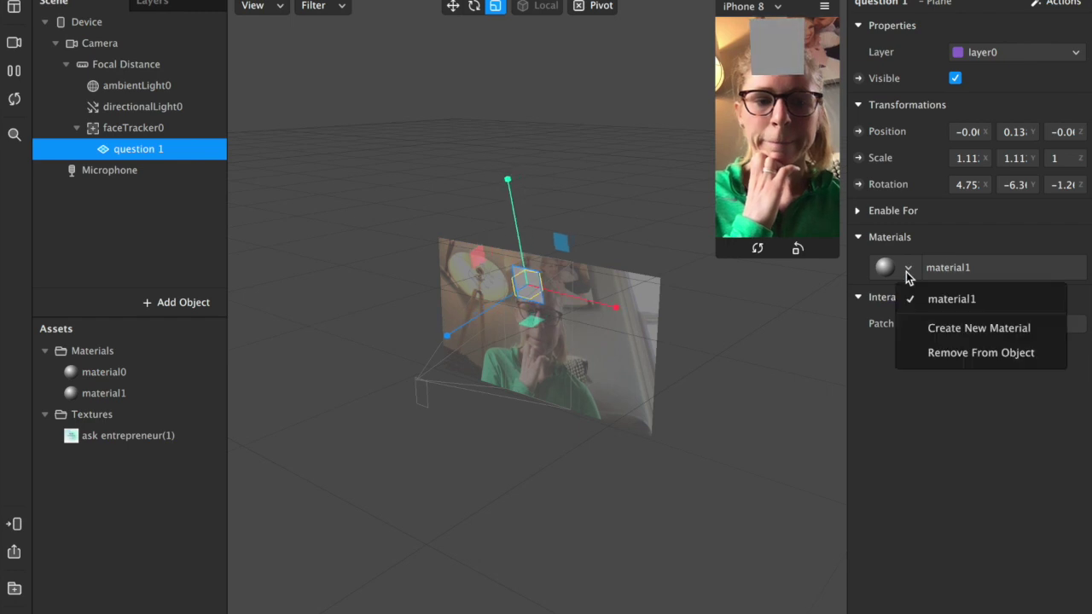
Rename the question 1 plane's new material as "question"
{"action": "left_click", "coordinate": [118, 397]}
{"action": "right_click", "coordinate": [118, 398]}
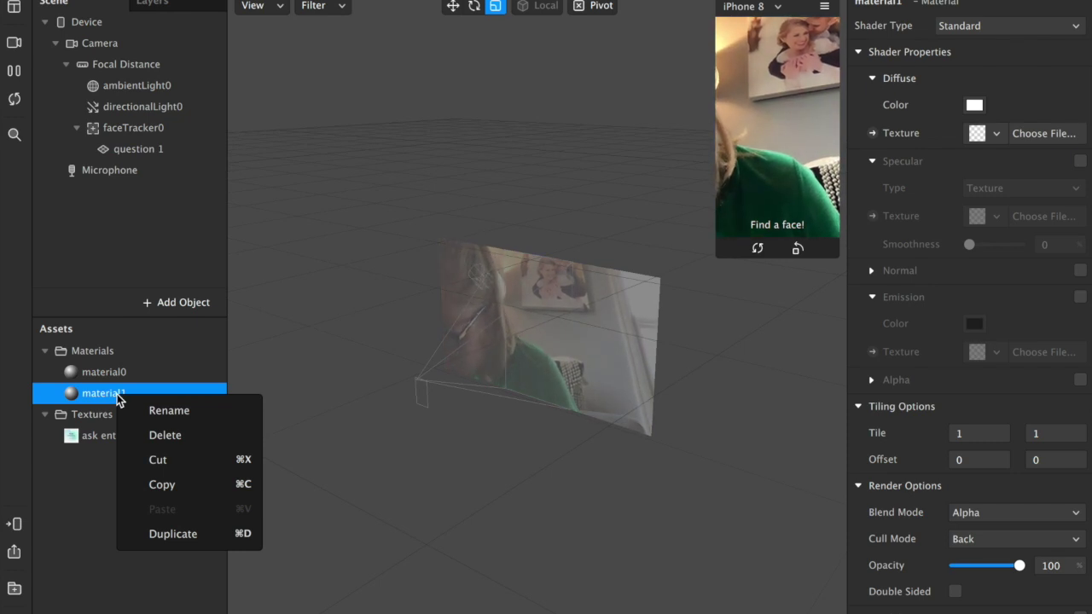
{"action": "left_click", "coordinate": [180, 413]}
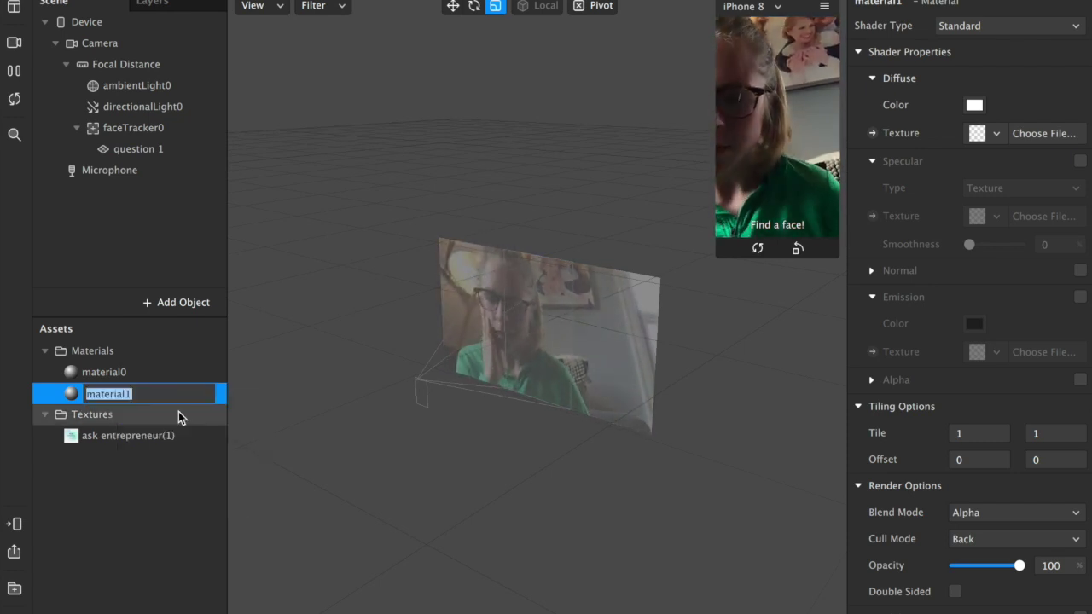
{"action": "type", "text": "question"}
Rename the retouching material material0 as "smooth"
{"action": "left_click", "coordinate": [116, 372]}
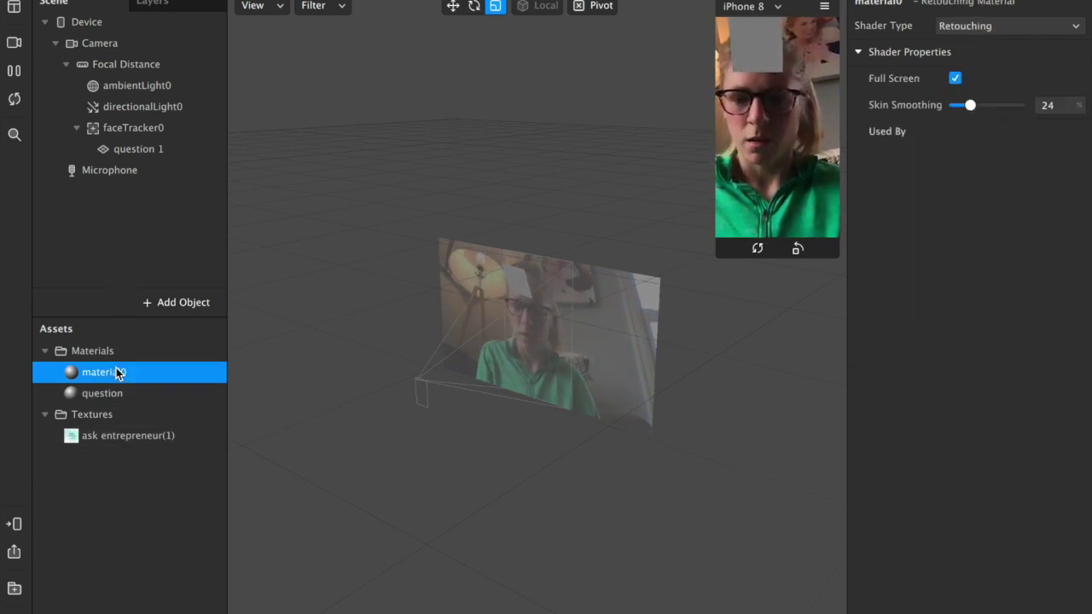
{"action": "right_click", "coordinate": [116, 372]}
{"action": "left_click", "coordinate": [163, 388]}
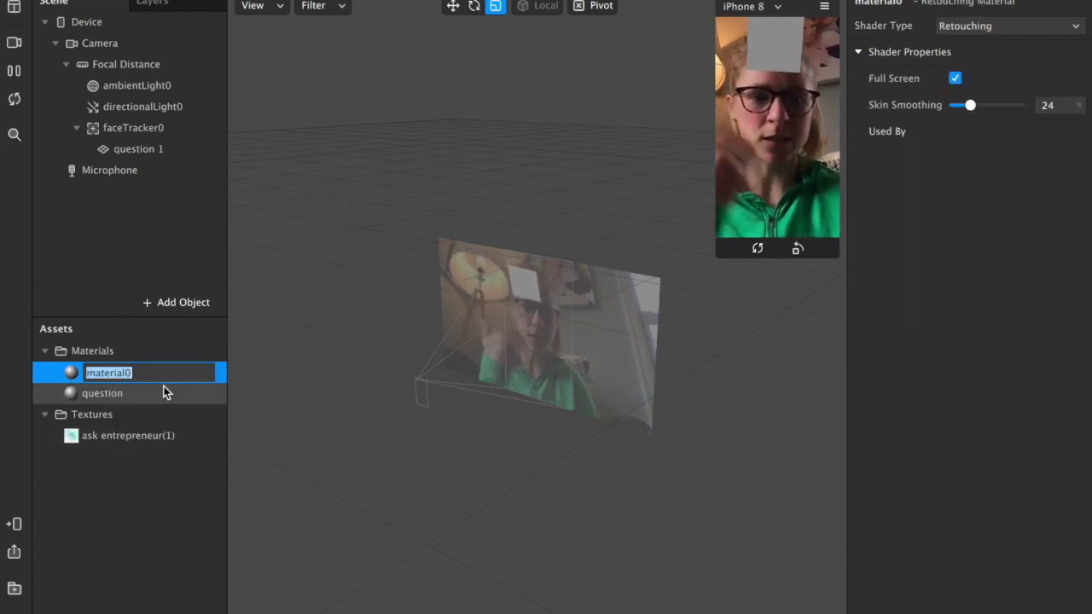
{"action": "type", "text": "smooth"}
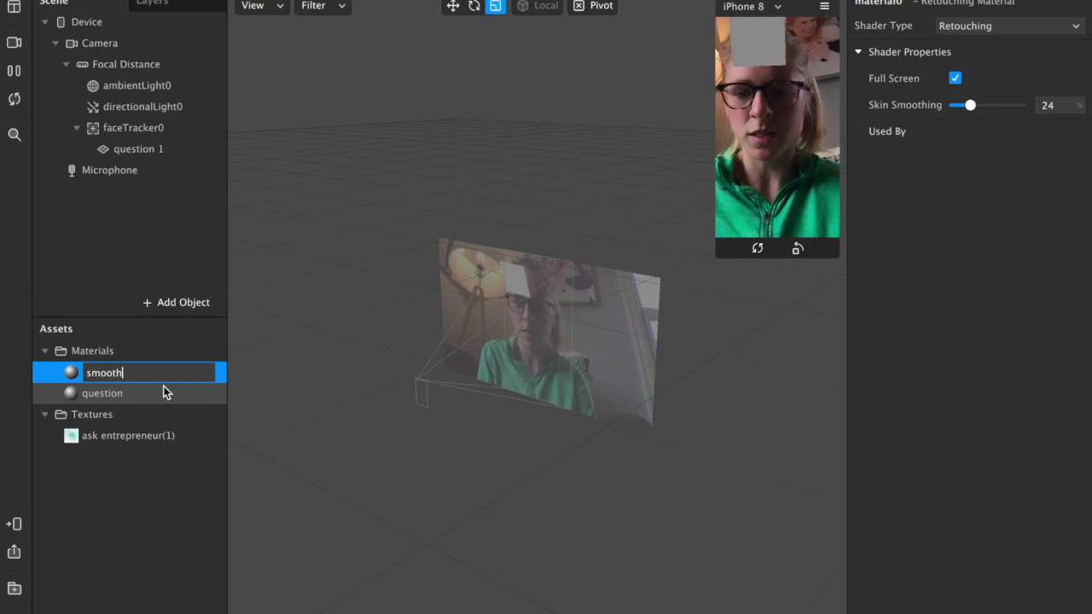
Set the question material's shader type to Flat and its diffuse texture to ask entrepreneur(1)
{"action": "left_click", "coordinate": [94, 398]}
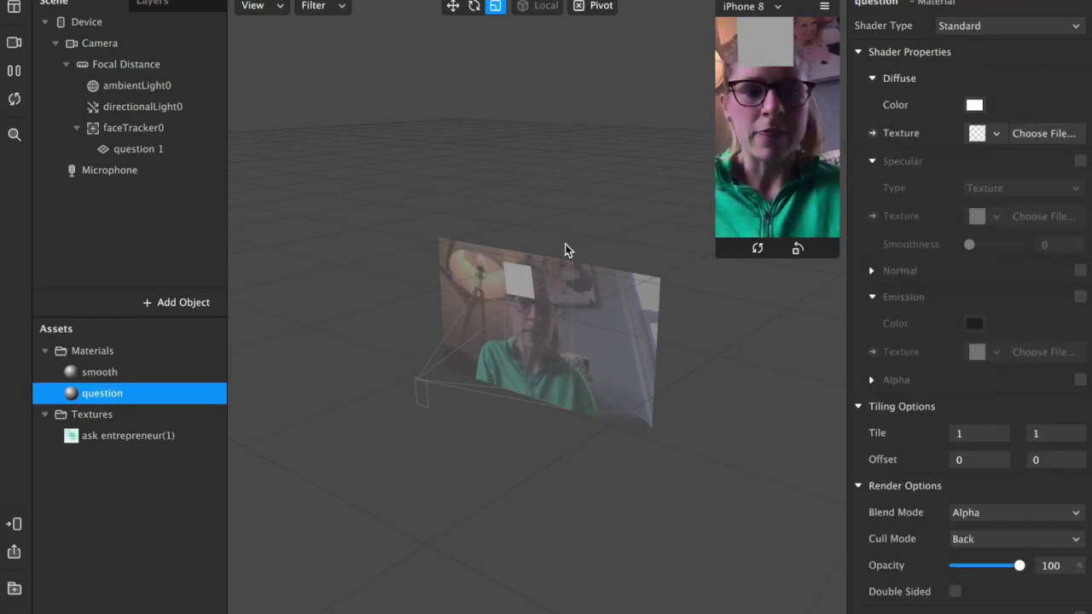
{"action": "left_click", "coordinate": [975, 26]}
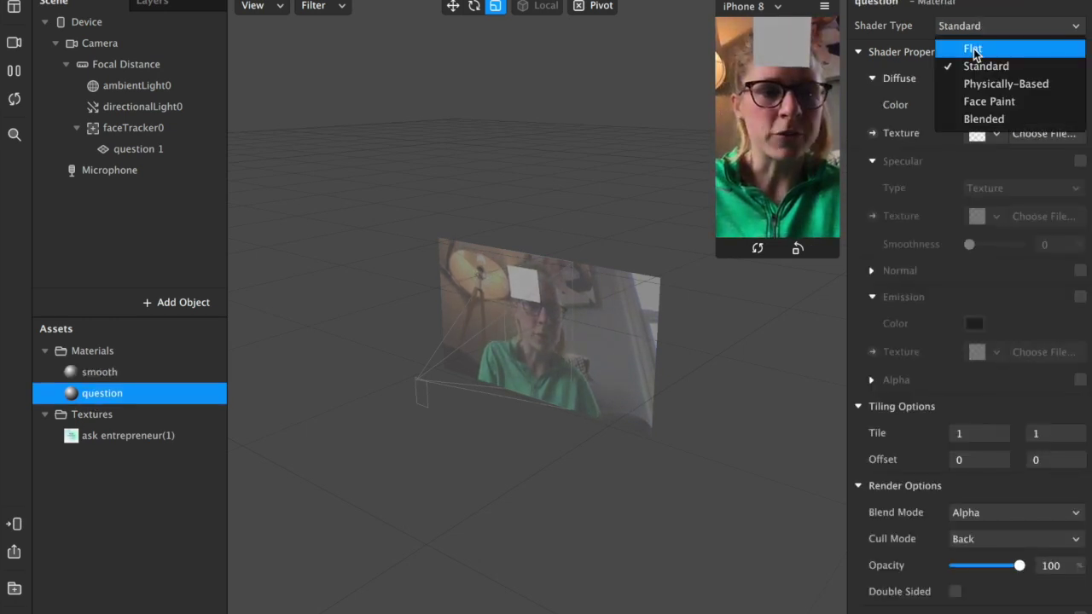
{"action": "left_click", "coordinate": [973, 50]}
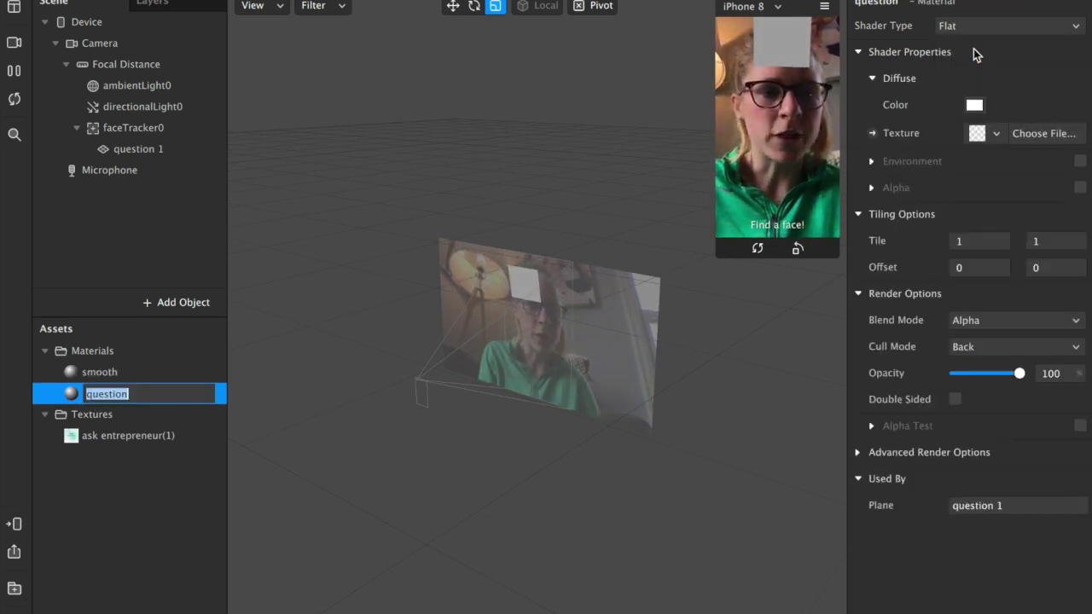
{"action": "left_click", "coordinate": [986, 136]}
{"action": "left_click", "coordinate": [988, 189]}
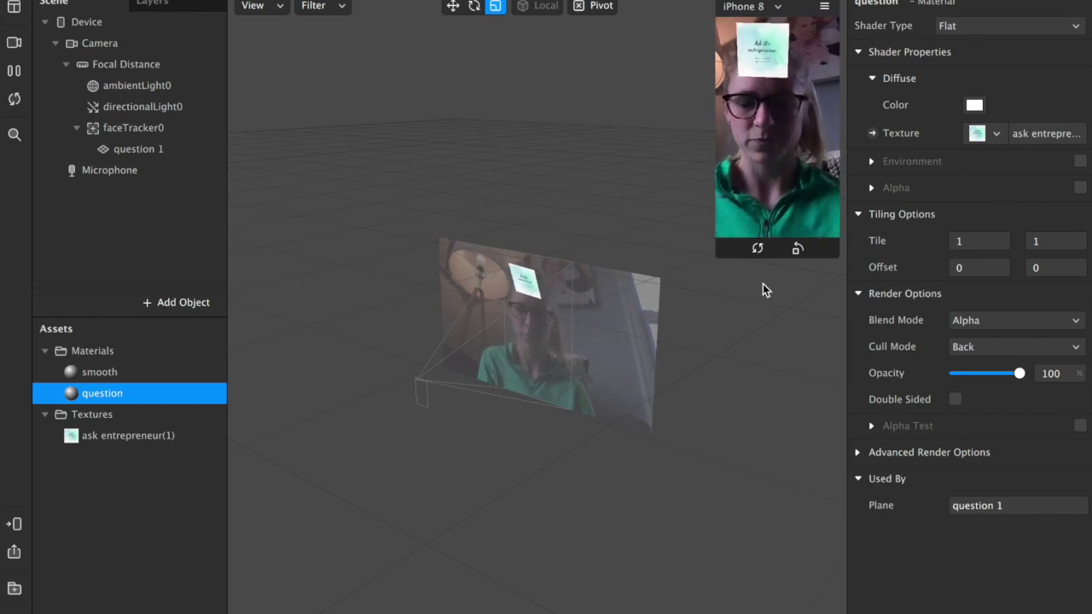
Duplicate the question 1 plane under the face tracker and rename the copy as "answer"
{"action": "left_click", "coordinate": [151, 159]}
{"action": "left_click", "coordinate": [151, 151]}
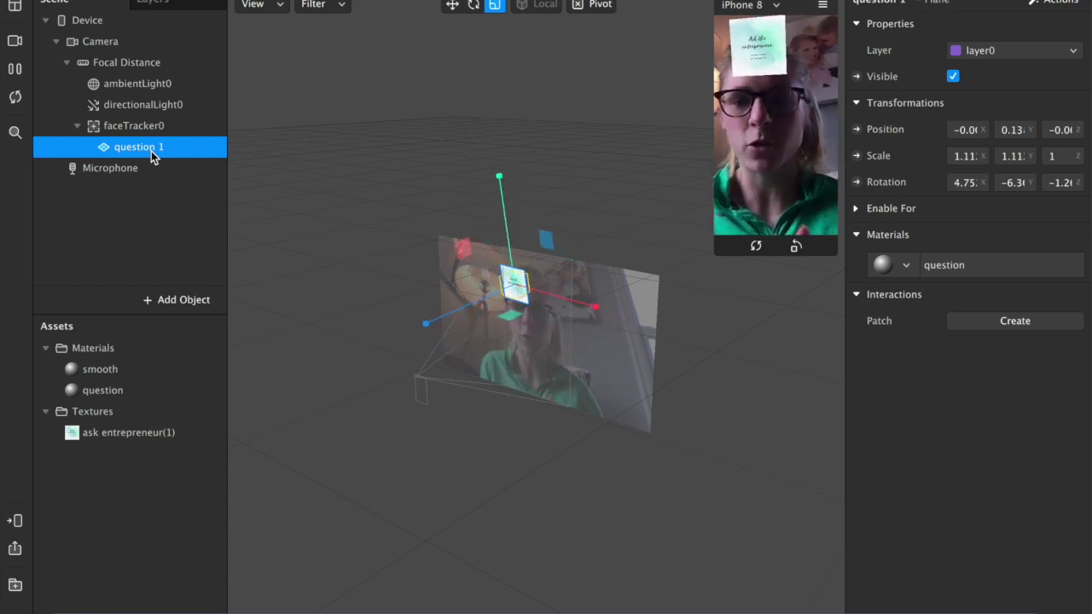
{"action": "right_click", "coordinate": [151, 151]}
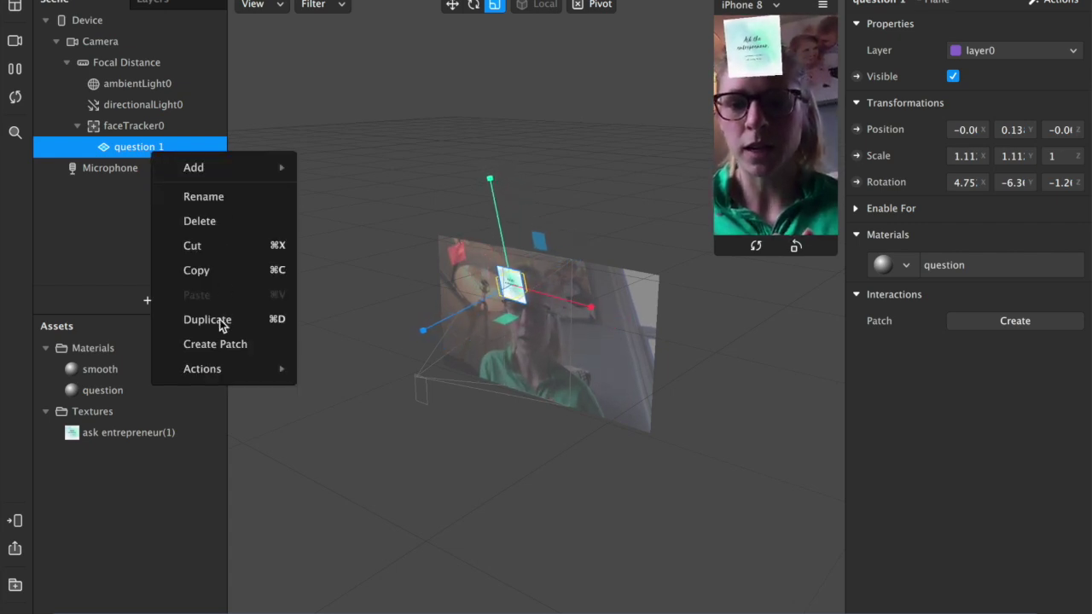
{"action": "left_click", "coordinate": [219, 320]}
{"action": "left_click", "coordinate": [154, 169]}
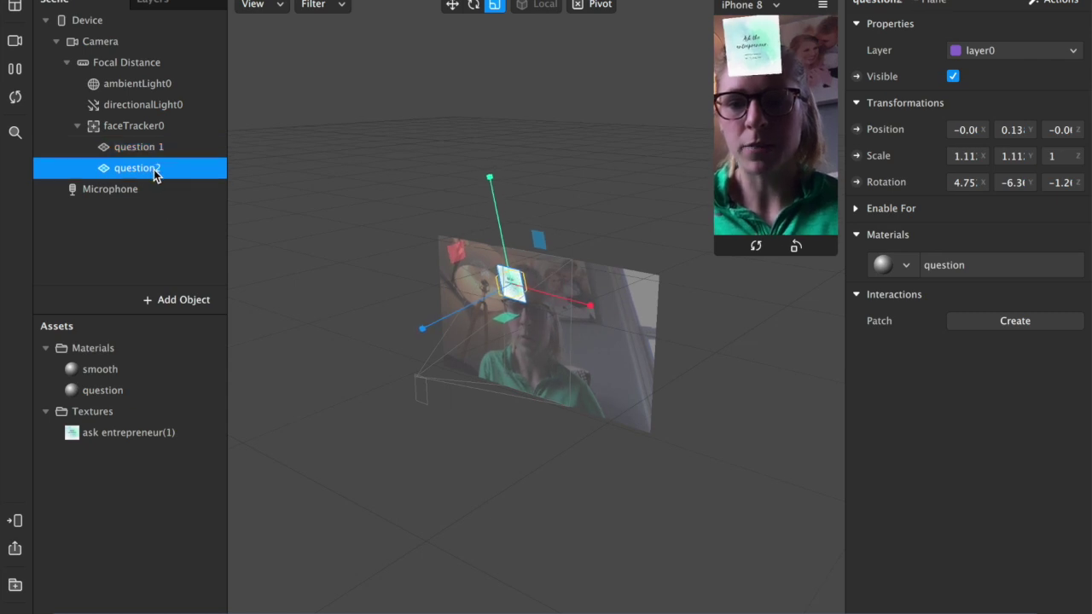
{"action": "right_click", "coordinate": [154, 169]}
{"action": "left_click", "coordinate": [208, 213]}
{"action": "type", "text": "answer"}
{"action": "key", "text": "Return"}
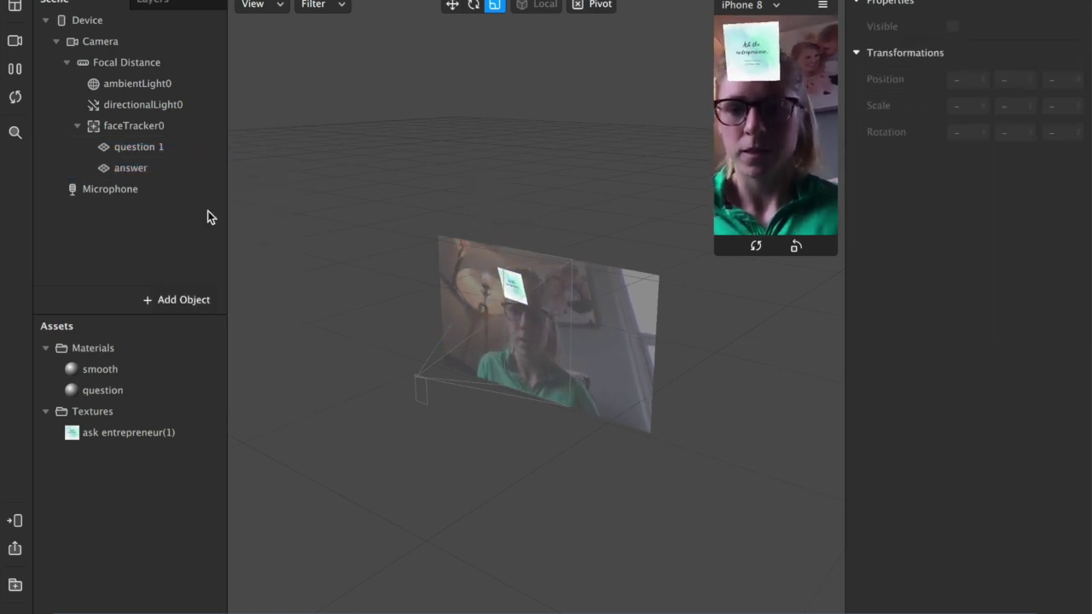
Import the question card ask entrepreneur.png from the Downloads folder as a second texture
{"action": "double_click", "coordinate": [141, 391]}
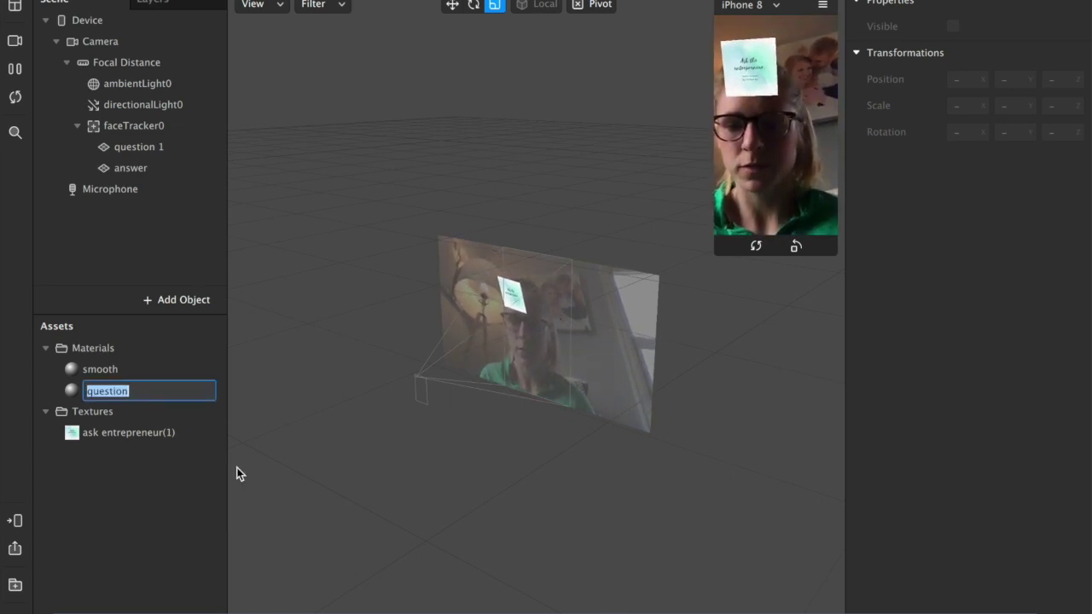
{"action": "left_click", "coordinate": [143, 165]}
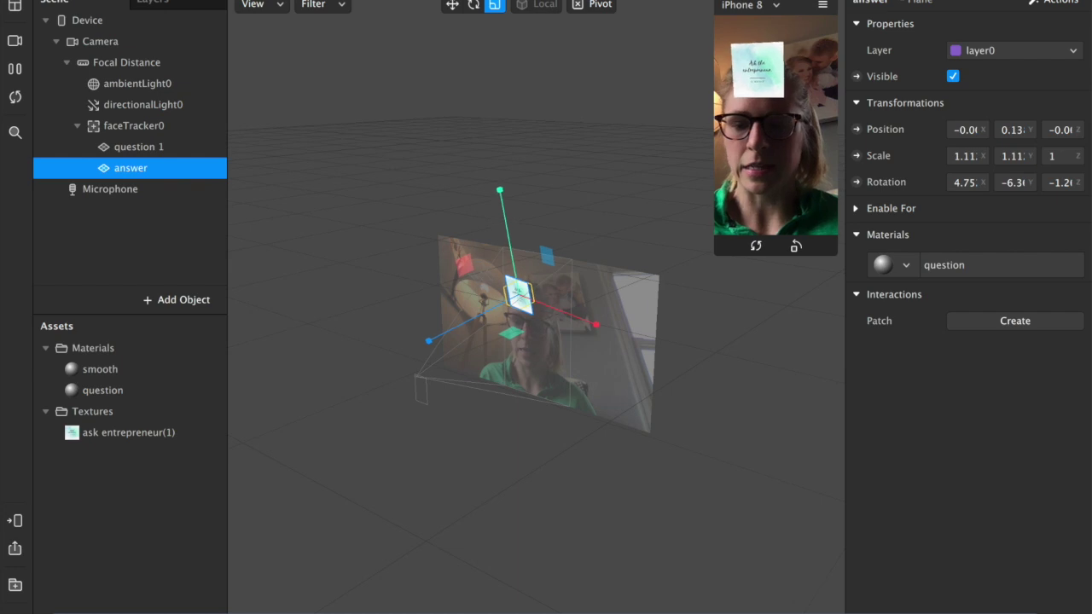
{"action": "right_click", "coordinate": [181, 398]}
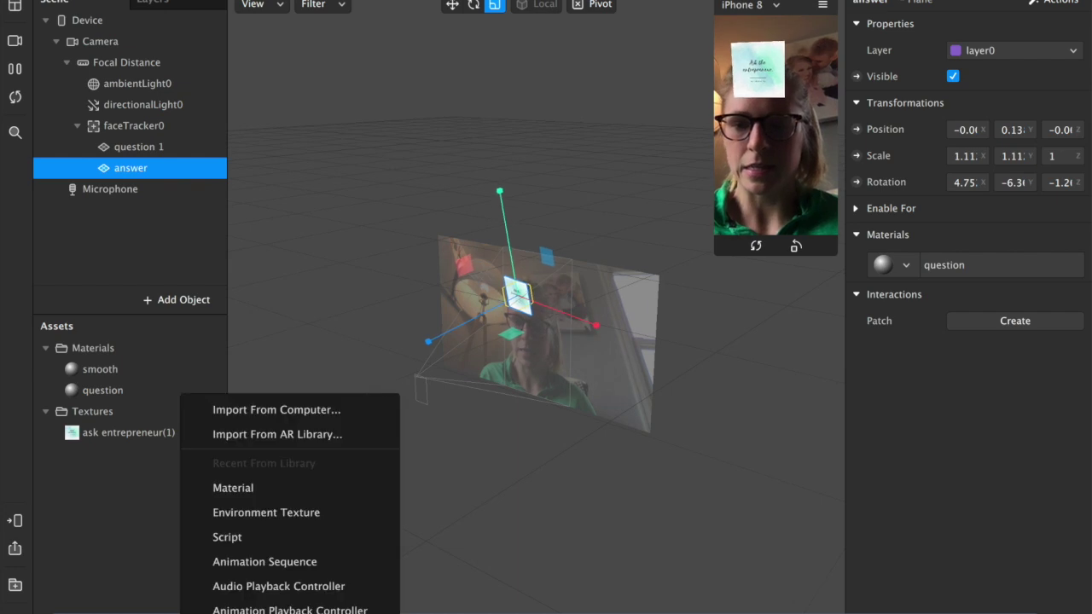
{"action": "left_click", "coordinate": [290, 413]}
{"action": "left_click", "coordinate": [265, 84]}
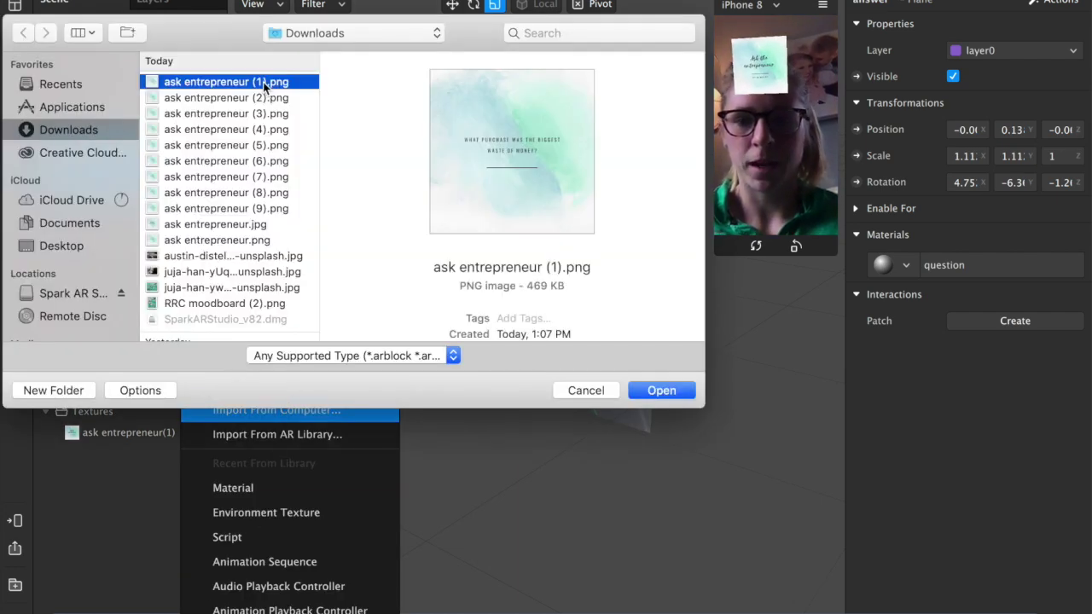
{"action": "left_click", "coordinate": [254, 242]}
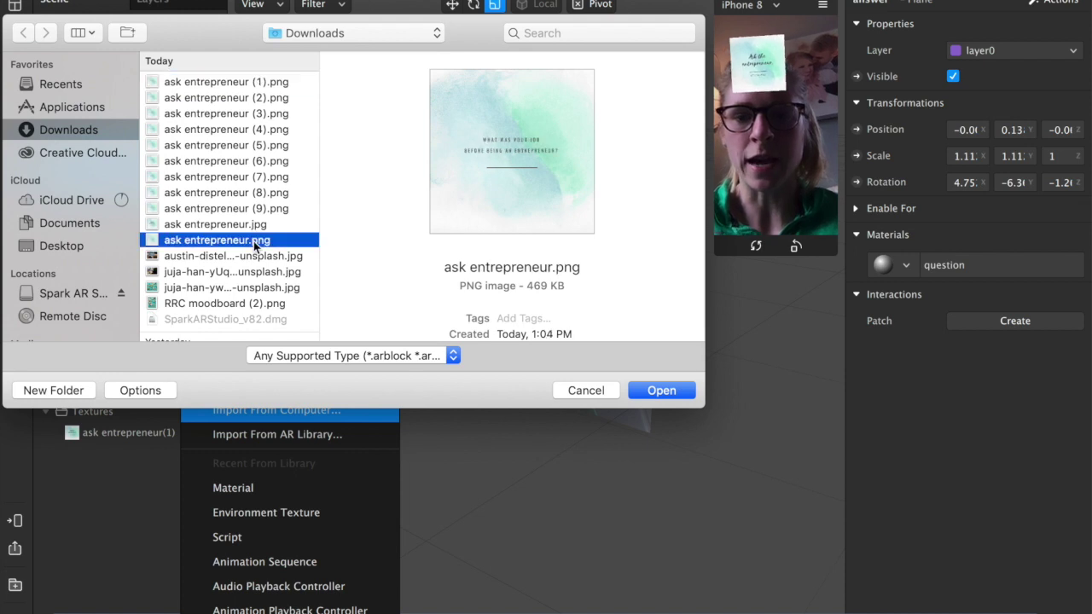
{"action": "double_click", "coordinate": [254, 242]}
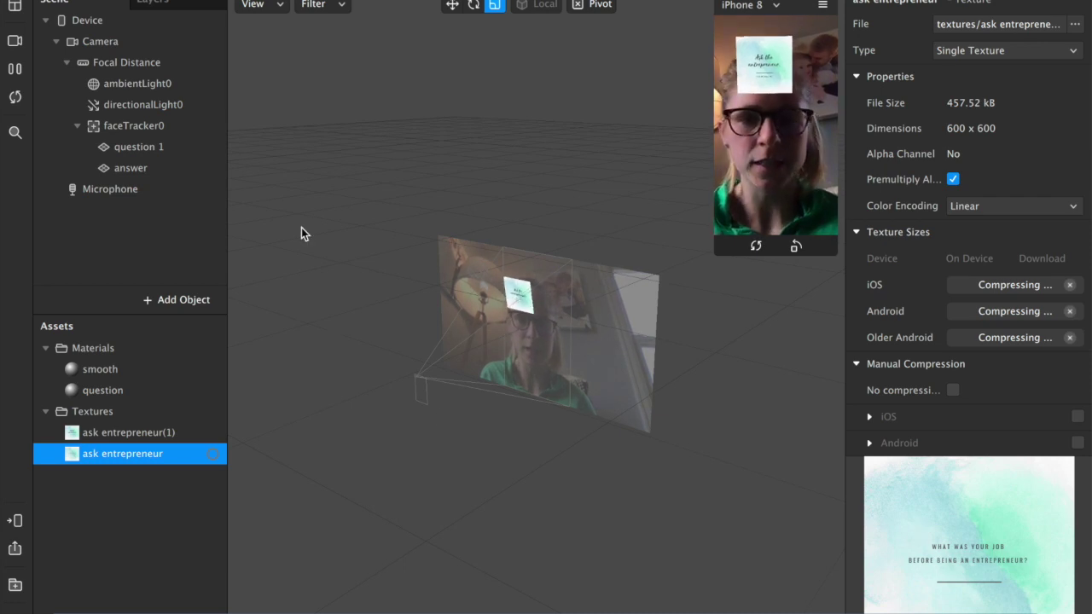
Replace the answer plane's question material with a newly created material and select that material for editing
{"action": "left_click", "coordinate": [143, 168]}
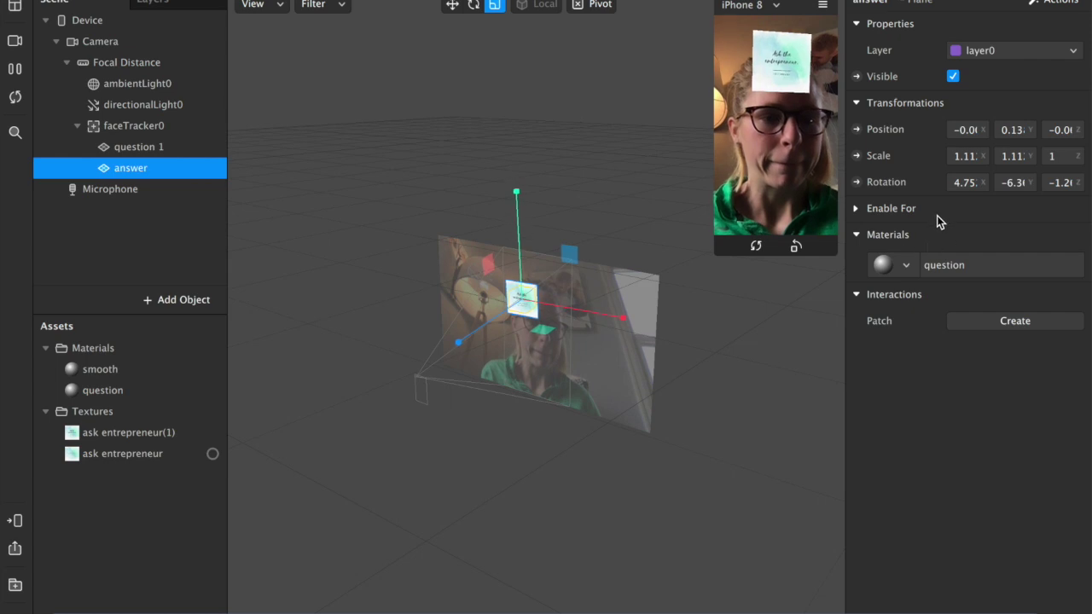
{"action": "left_click", "coordinate": [1039, 49]}
{"action": "left_click", "coordinate": [1039, 49]}
{"action": "left_click", "coordinate": [1038, 48]}
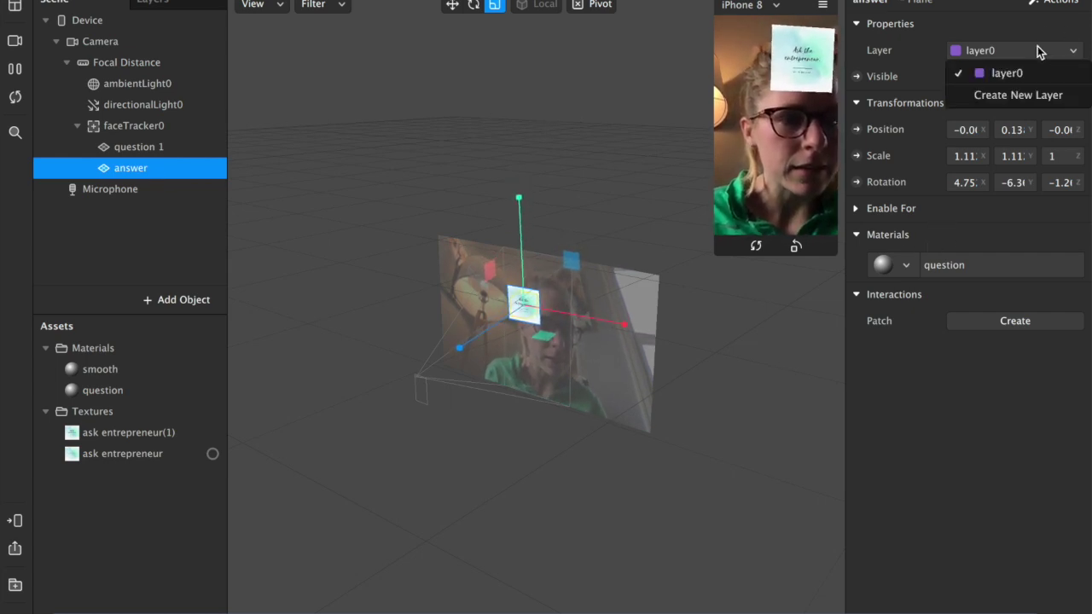
{"action": "left_click", "coordinate": [942, 229]}
{"action": "left_click", "coordinate": [906, 264]}
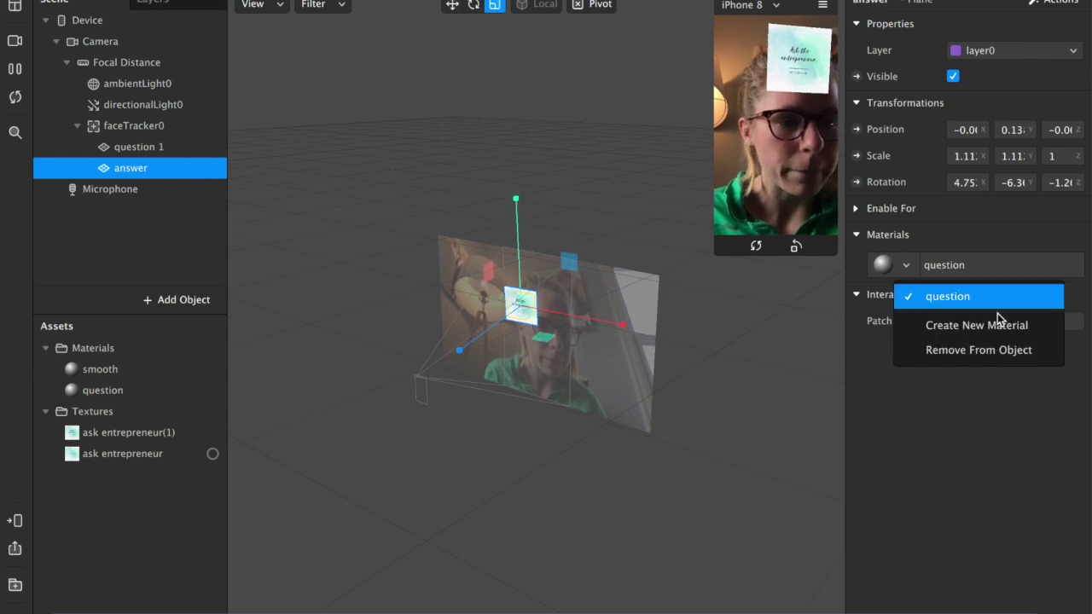
{"action": "left_click", "coordinate": [998, 260]}
{"action": "left_click", "coordinate": [998, 262]}
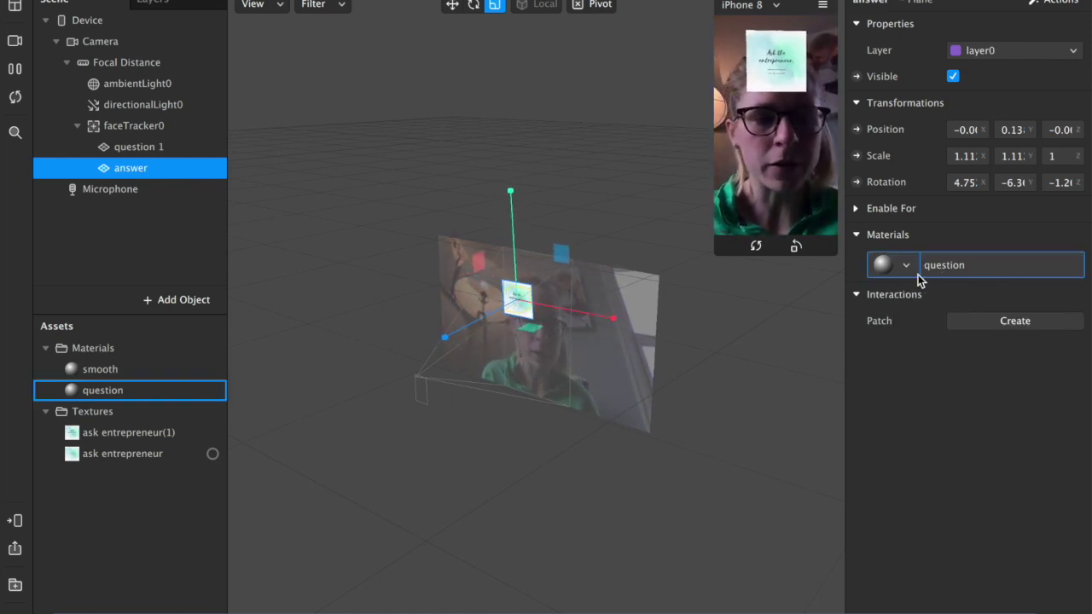
{"action": "left_click", "coordinate": [906, 266]}
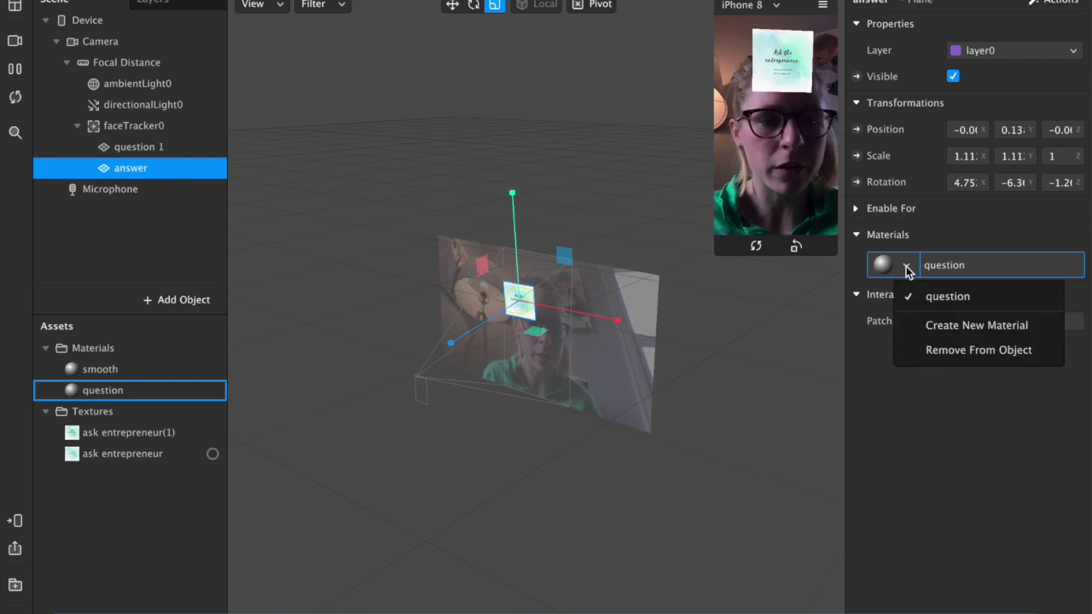
{"action": "left_click", "coordinate": [984, 324]}
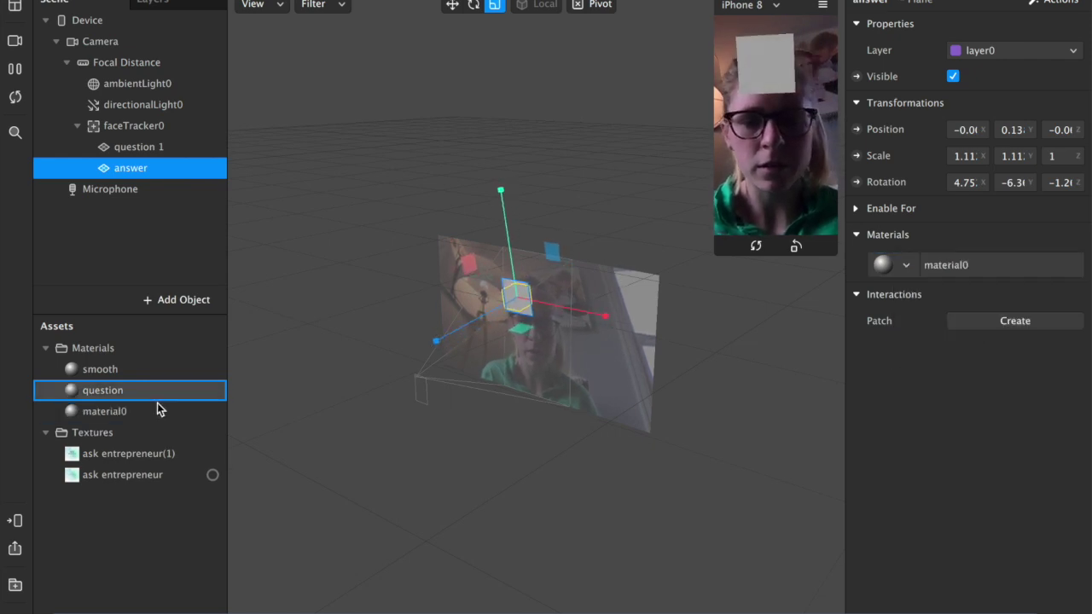
{"action": "left_click", "coordinate": [129, 413]}
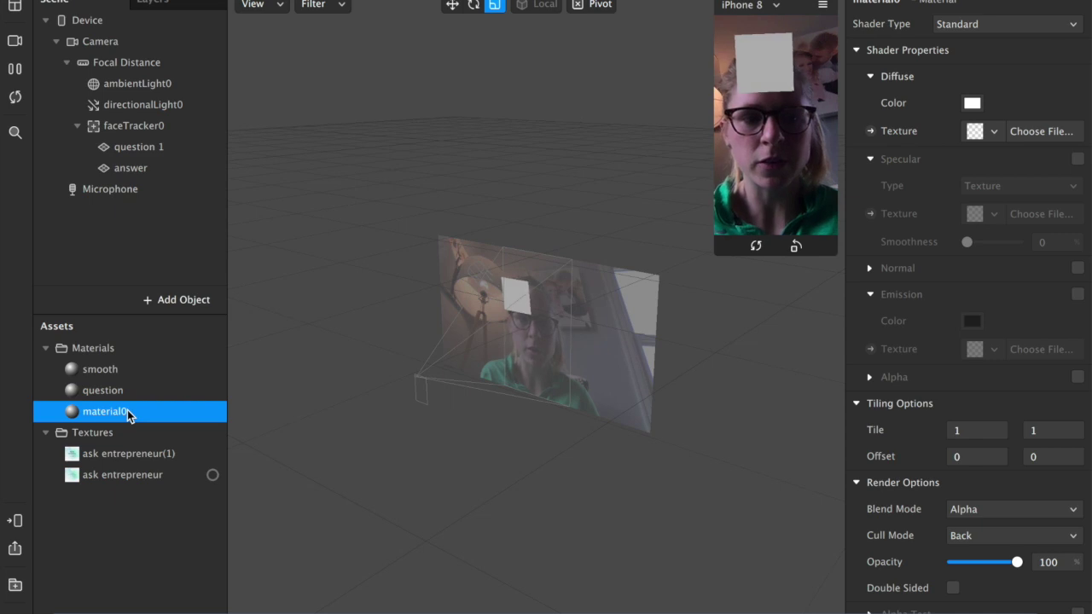
Set material0's diffuse texture to ask entrepreneur, leaving its shader type at Standard
{"action": "left_click", "coordinate": [993, 132]}
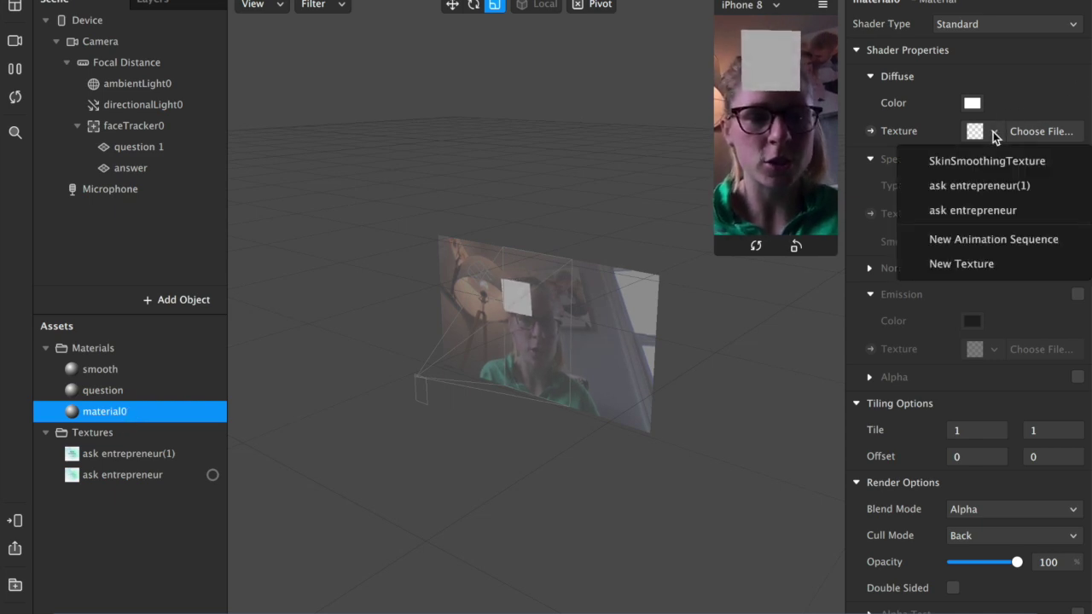
{"action": "left_click", "coordinate": [1015, 69]}
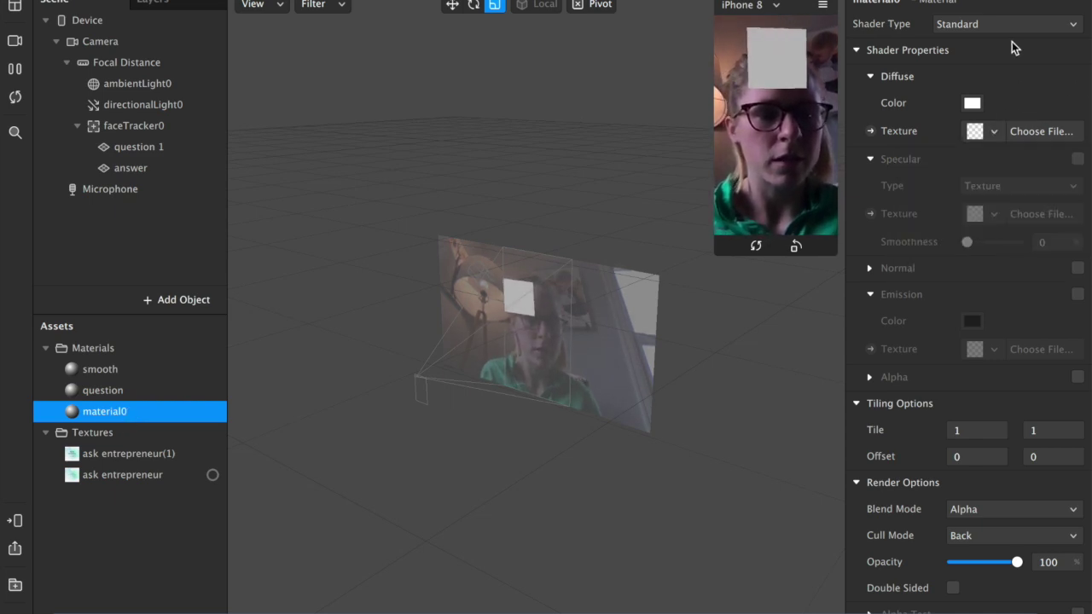
{"action": "left_click", "coordinate": [1009, 32]}
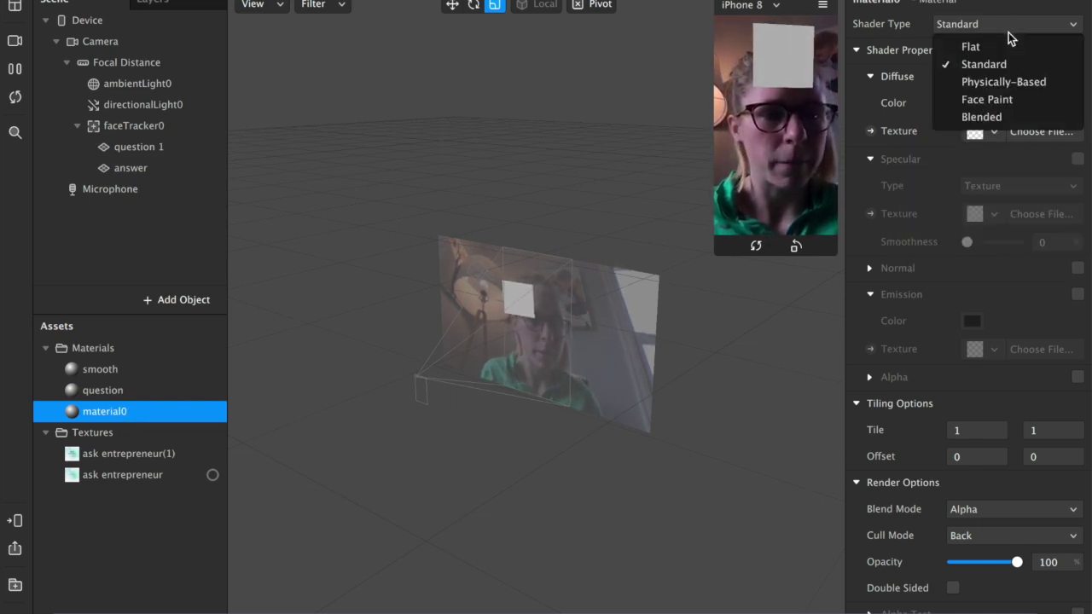
{"action": "left_click", "coordinate": [915, 113]}
{"action": "left_click", "coordinate": [991, 140]}
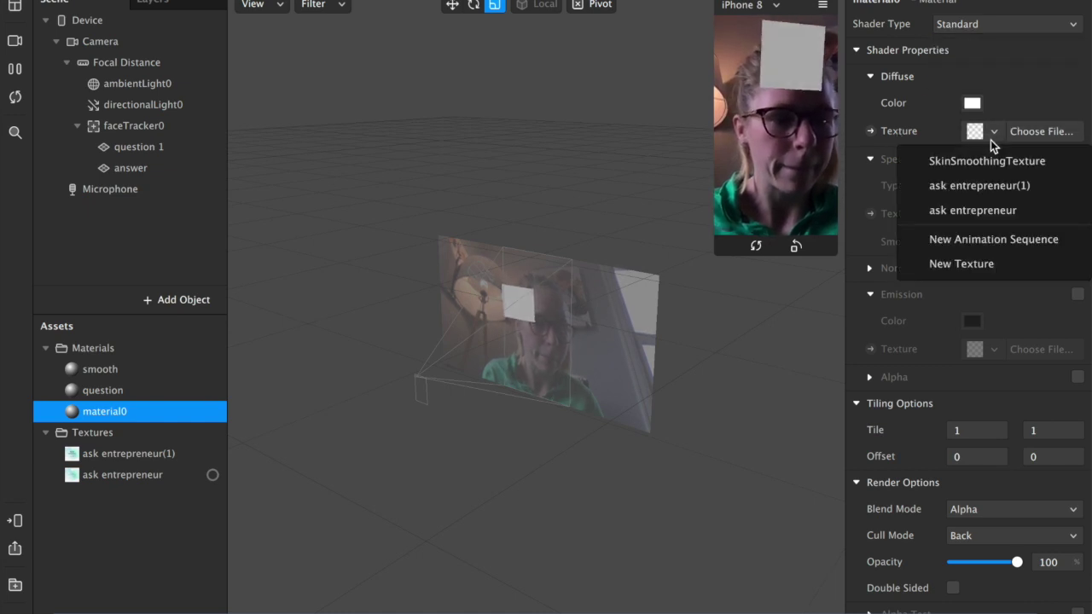
{"action": "left_click", "coordinate": [990, 186]}
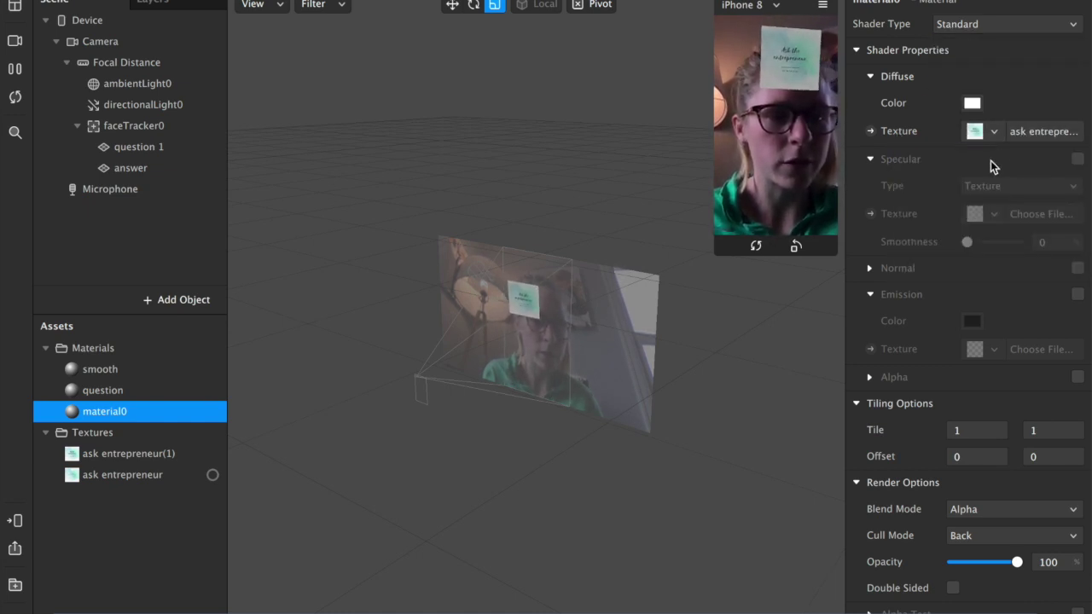
{"action": "left_click", "coordinate": [988, 134]}
{"action": "left_click", "coordinate": [989, 210]}
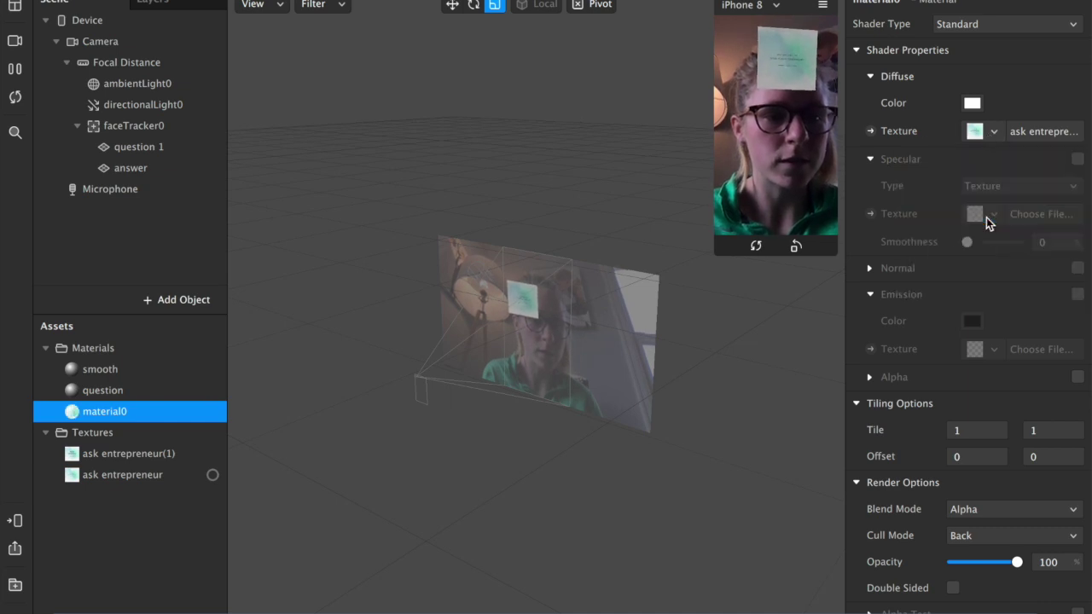
{"action": "left_click", "coordinate": [418, 403]}
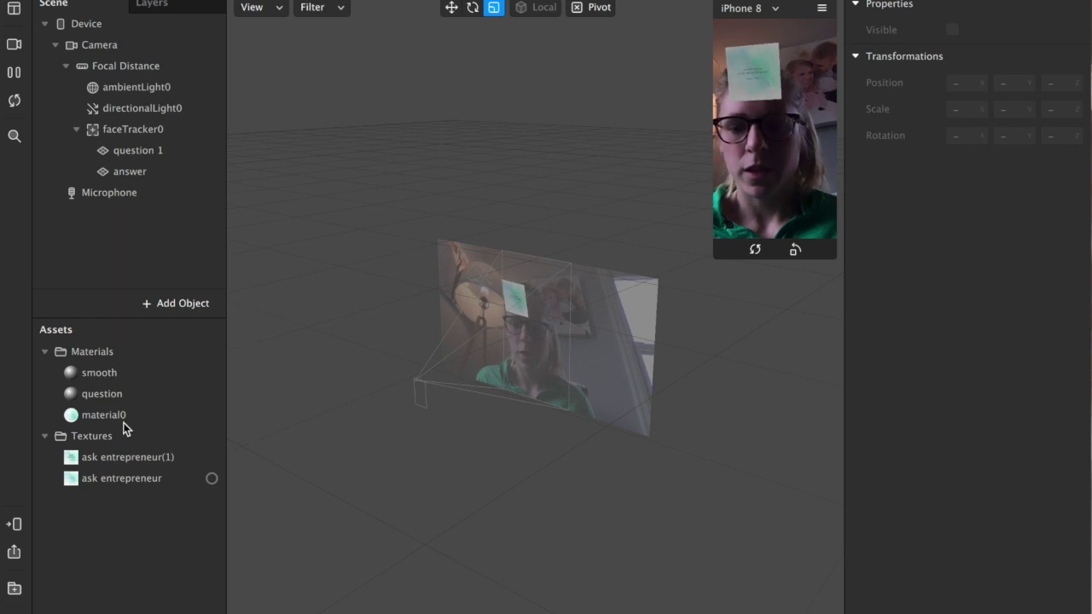
Rename the ask entrepreneur texture as "answe4r"
{"action": "left_click", "coordinate": [132, 456]}
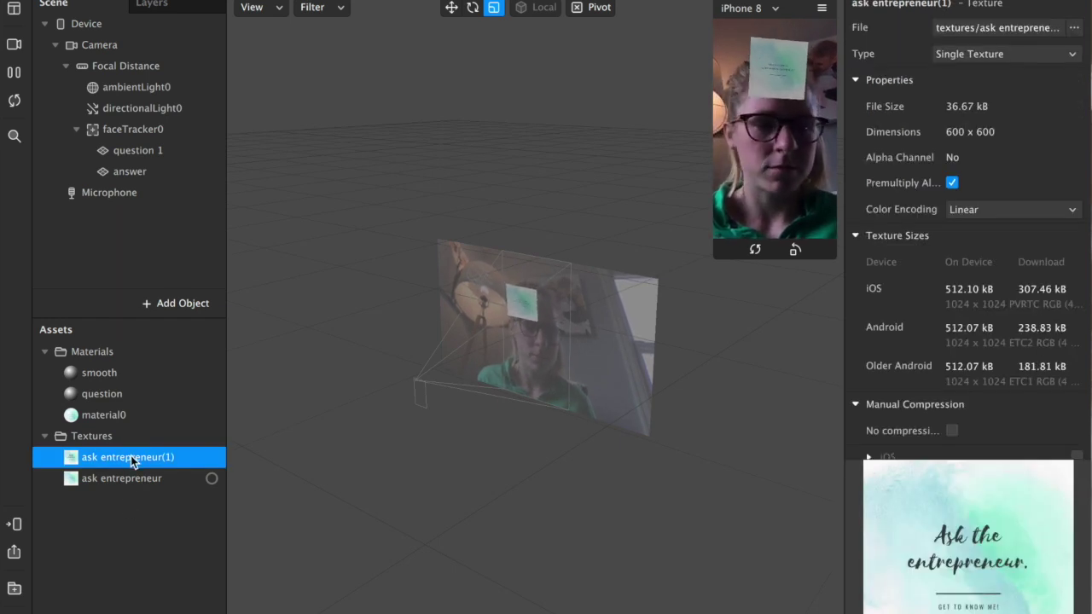
{"action": "left_click", "coordinate": [1011, 51]}
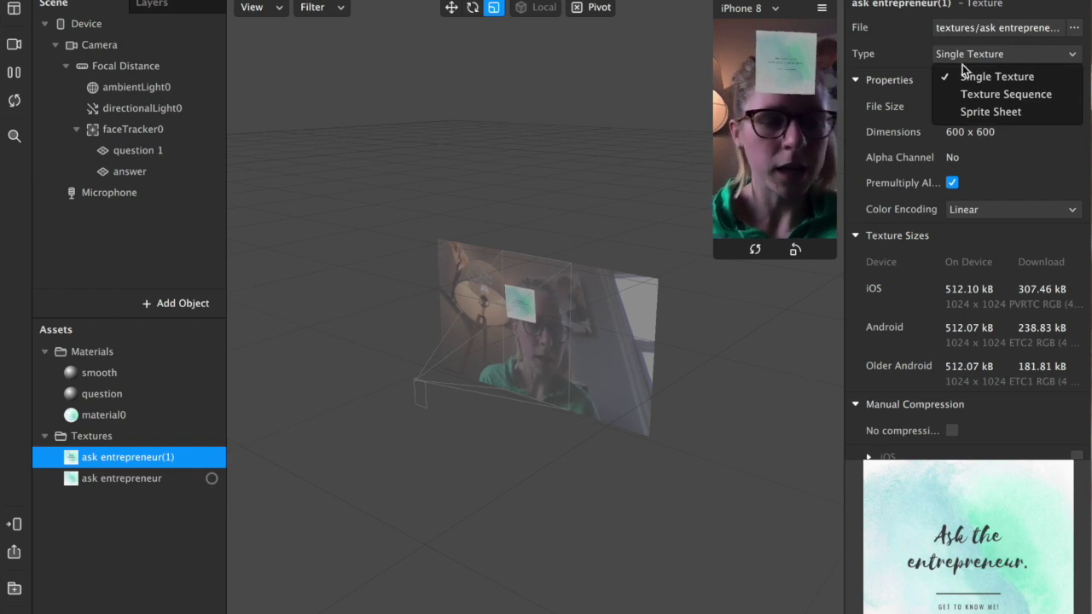
{"action": "left_click", "coordinate": [111, 480]}
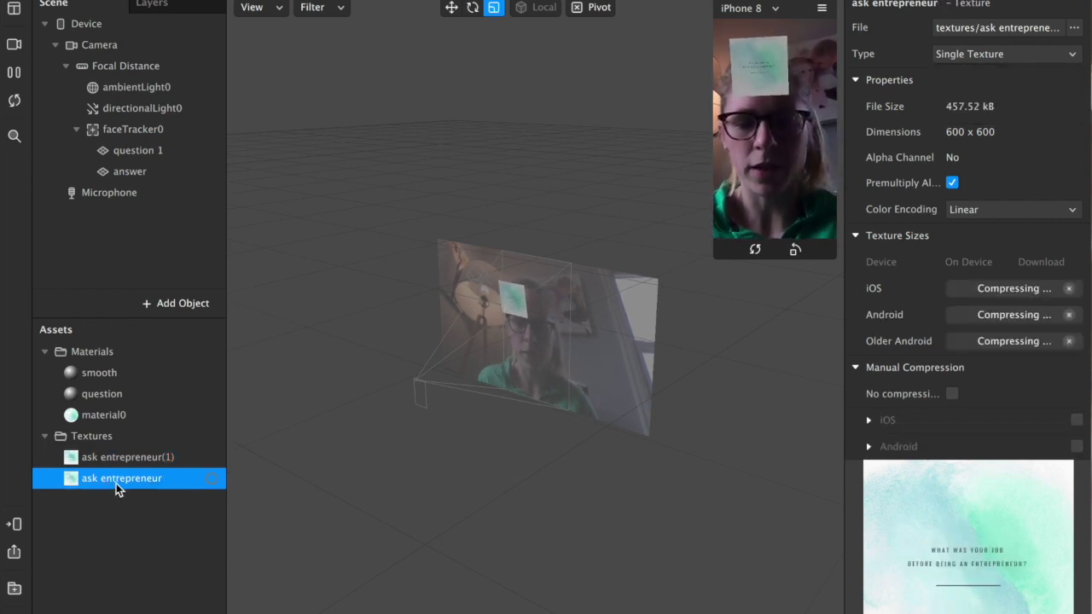
{"action": "right_click", "coordinate": [116, 482]}
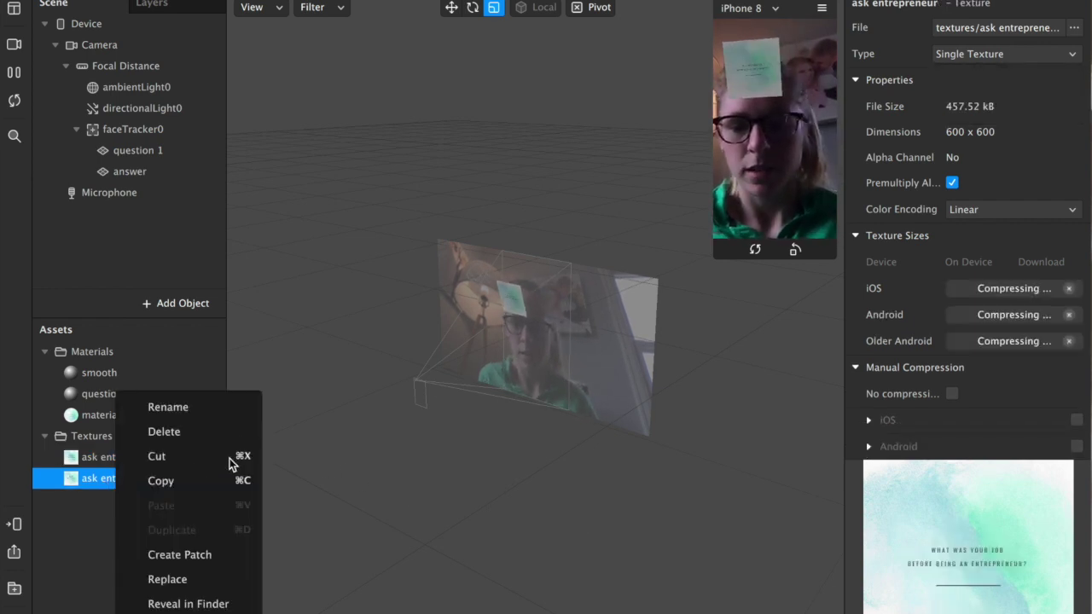
{"action": "left_click", "coordinate": [182, 411]}
{"action": "type", "text": "answe4r"}
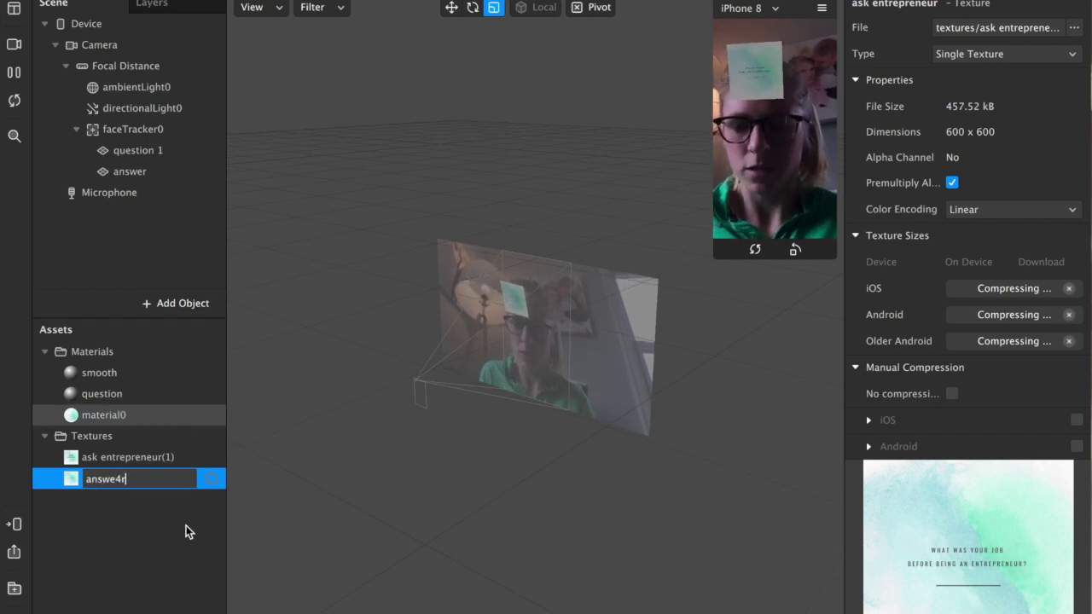
{"action": "left_click", "coordinate": [188, 542]}
Change the answe4r texture's type to Texture Sequence, loading ask entrepreneur (1).png through ask entrepreneur (9).png from the Downloads folder
{"action": "left_click", "coordinate": [133, 480]}
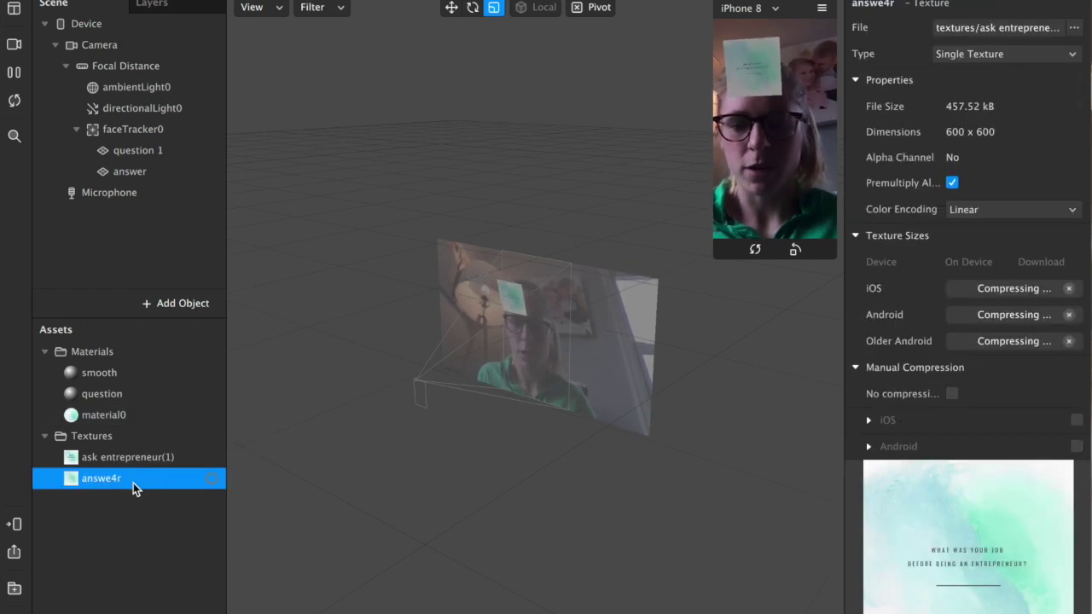
{"action": "left_click", "coordinate": [1027, 56]}
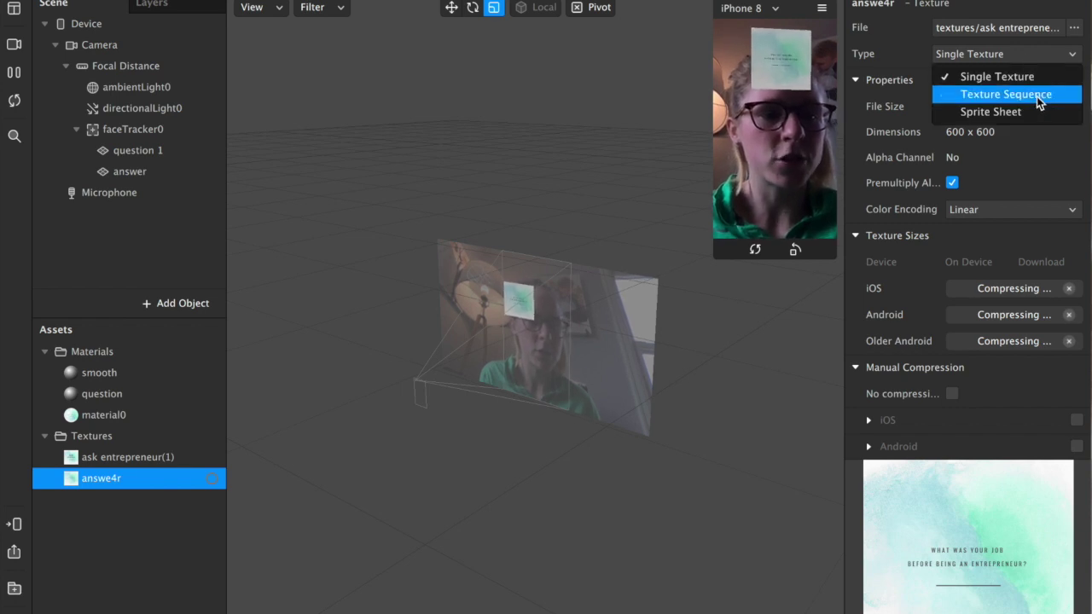
{"action": "left_click", "coordinate": [1037, 96]}
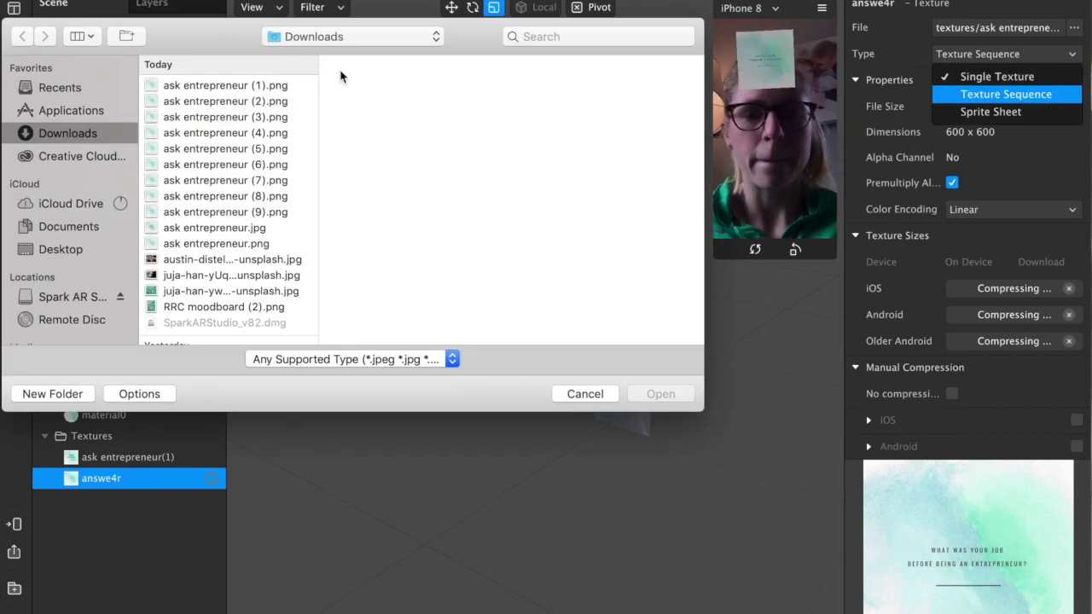
{"action": "left_click", "coordinate": [280, 88]}
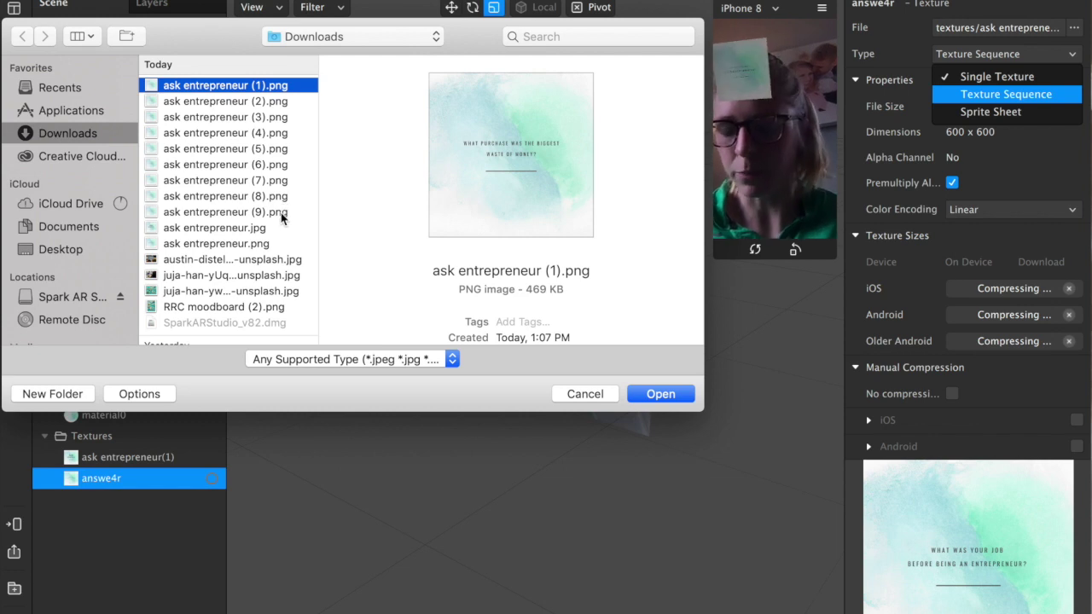
{"action": "left_click", "coordinate": [281, 213], "text": "shift"}
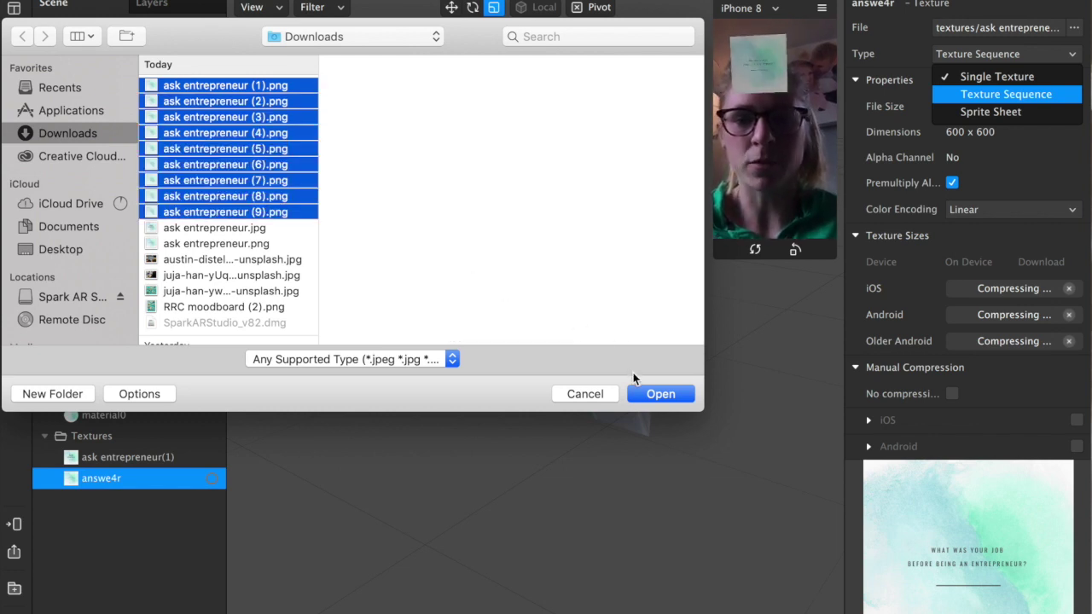
{"action": "left_click", "coordinate": [651, 394]}
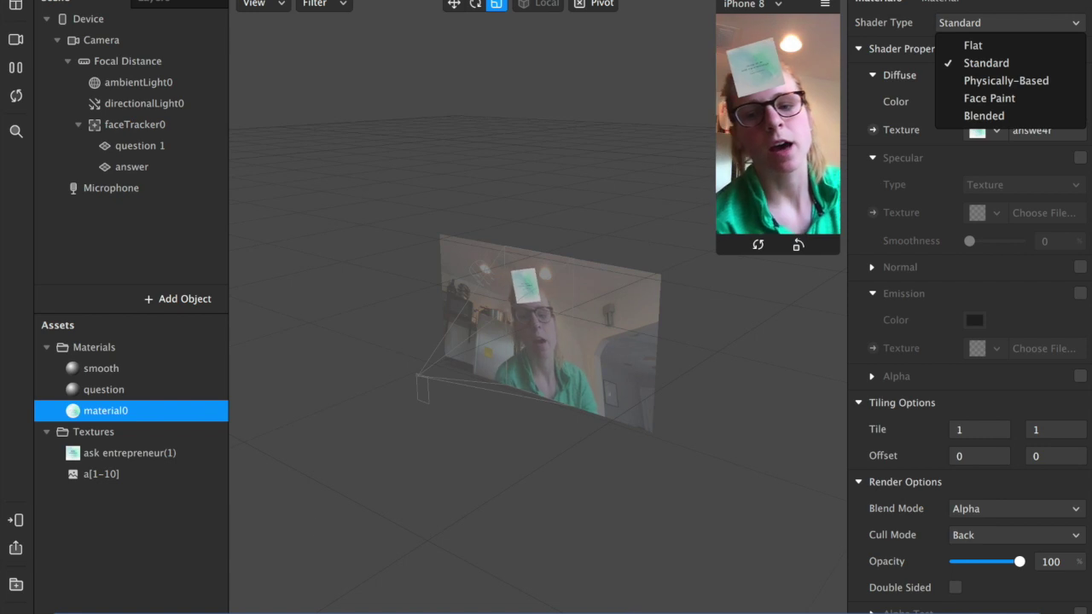
Rename material0 as "answer"
{"action": "key", "text": "Escape"}
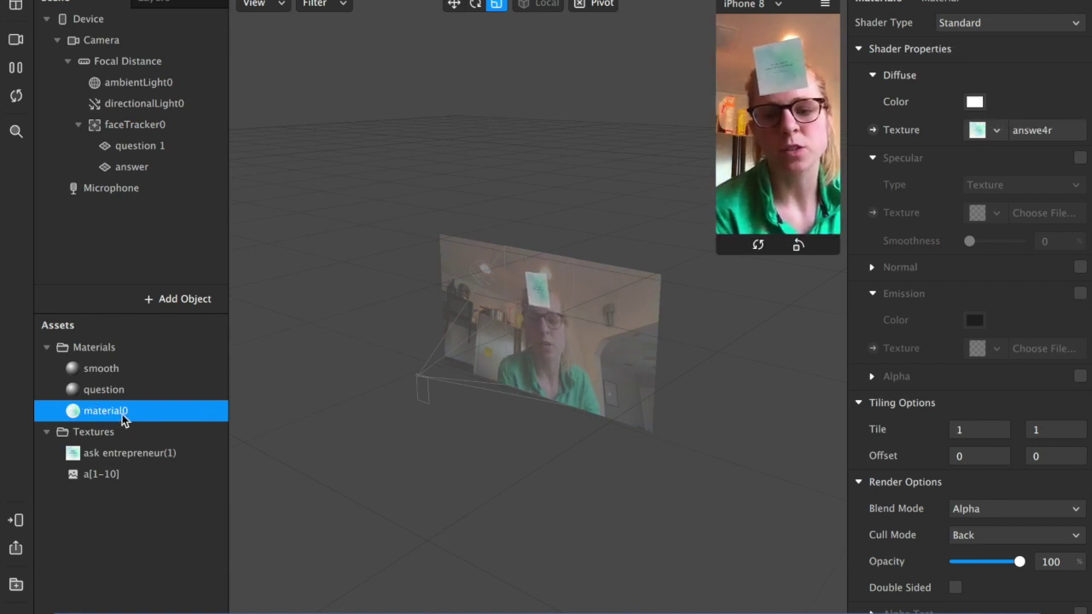
{"action": "right_click", "coordinate": [109, 410]}
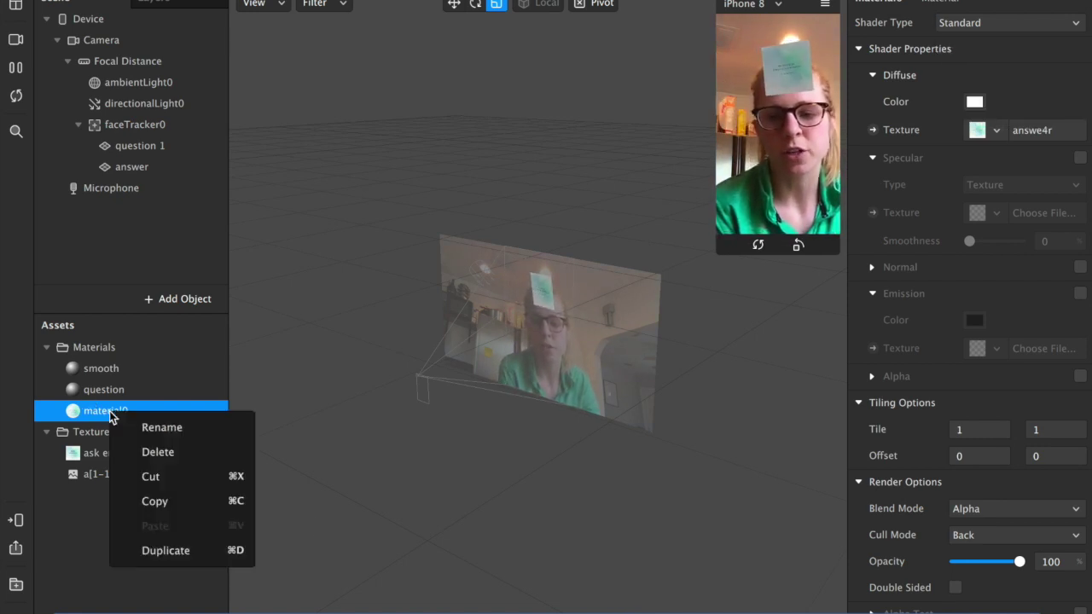
{"action": "left_click", "coordinate": [165, 426]}
{"action": "type", "text": "answer"}
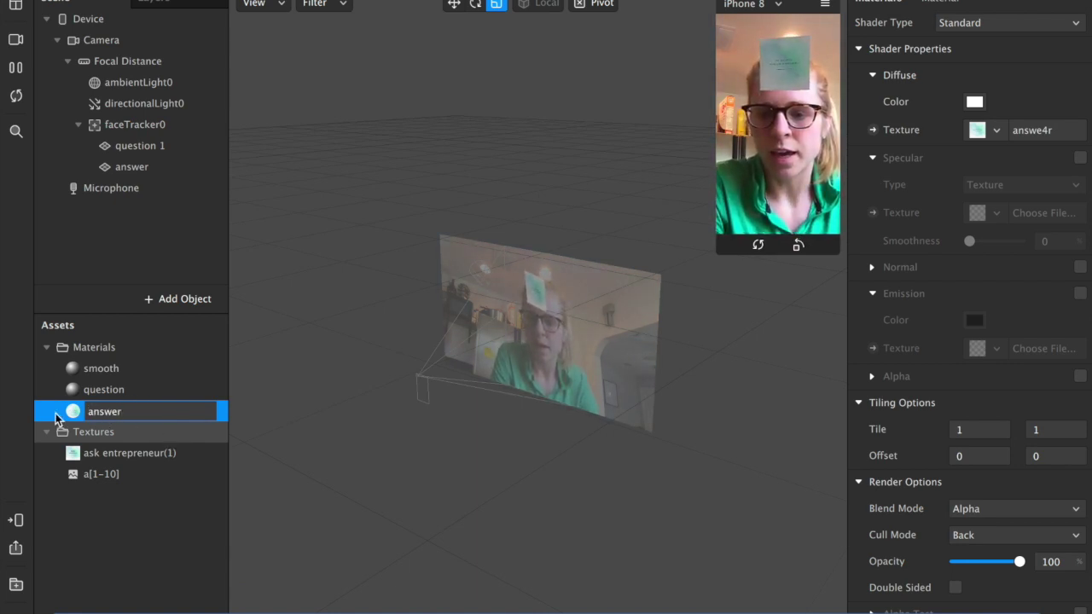
{"action": "key", "text": "Return"}
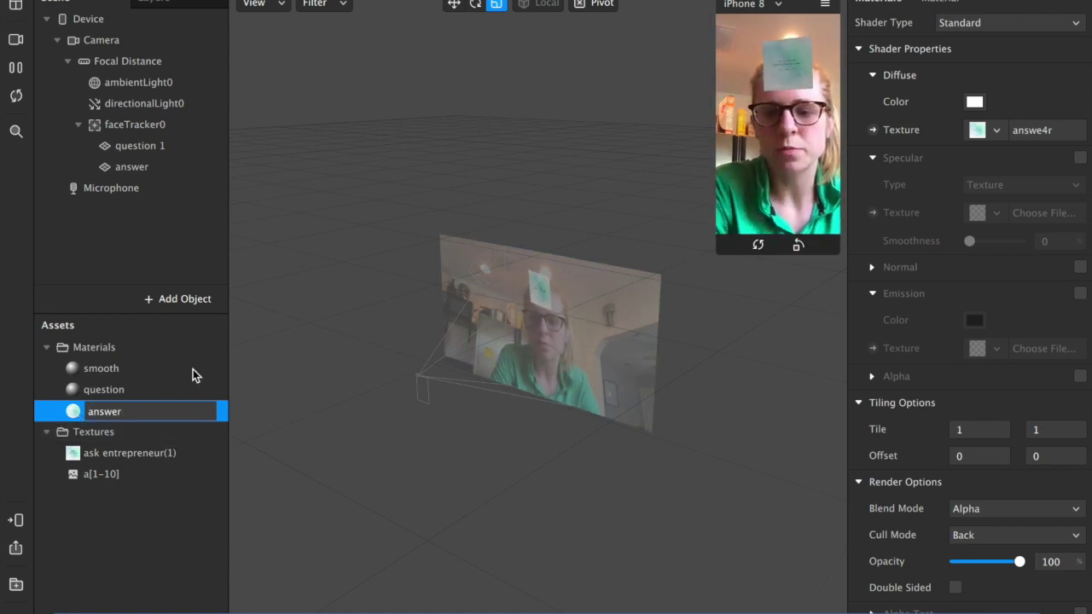
{"action": "left_click", "coordinate": [193, 370]}
Set the answer material's shader type to Flat
{"action": "left_click", "coordinate": [121, 410]}
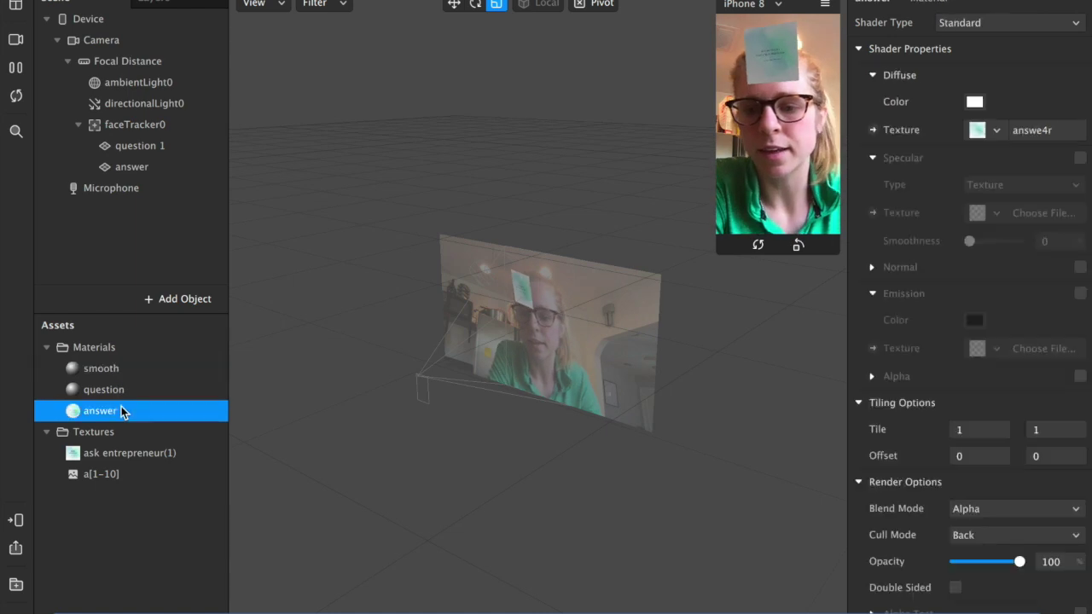
{"action": "left_click", "coordinate": [1007, 21]}
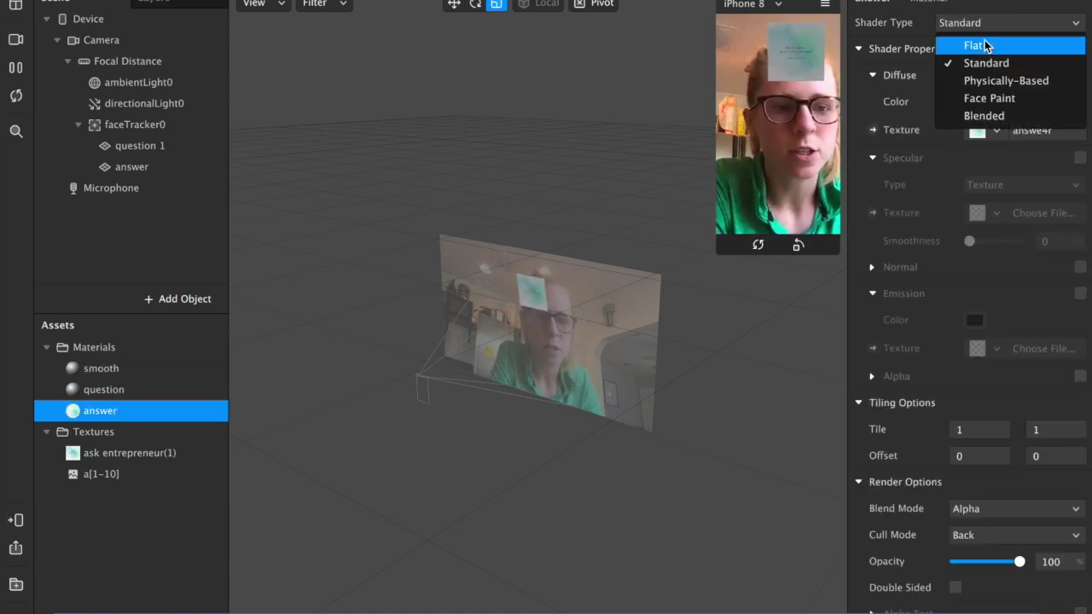
{"action": "left_click", "coordinate": [985, 43]}
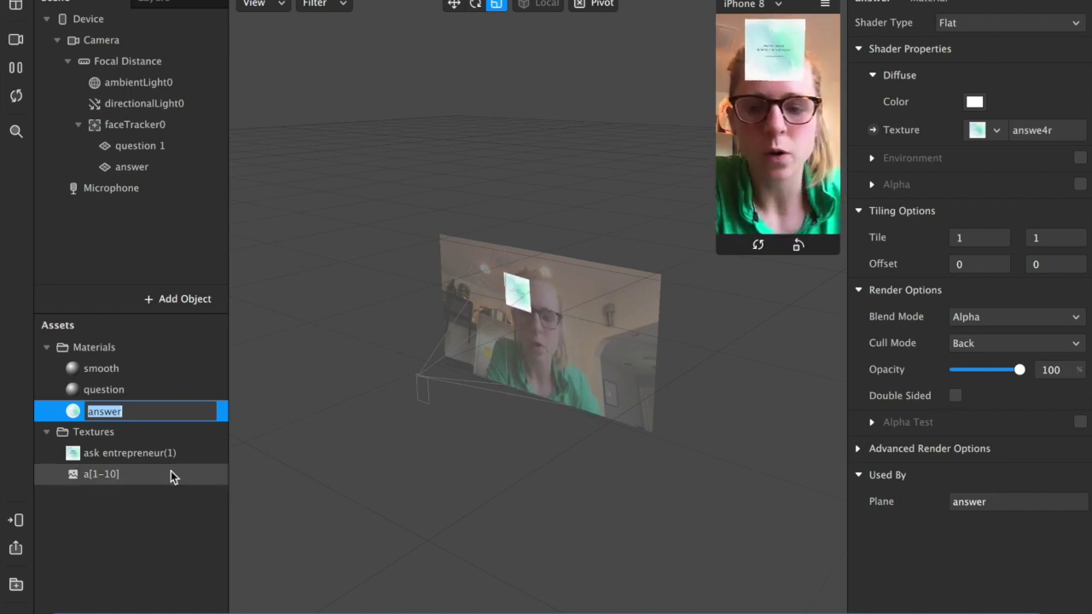
{"action": "left_click", "coordinate": [164, 521]}
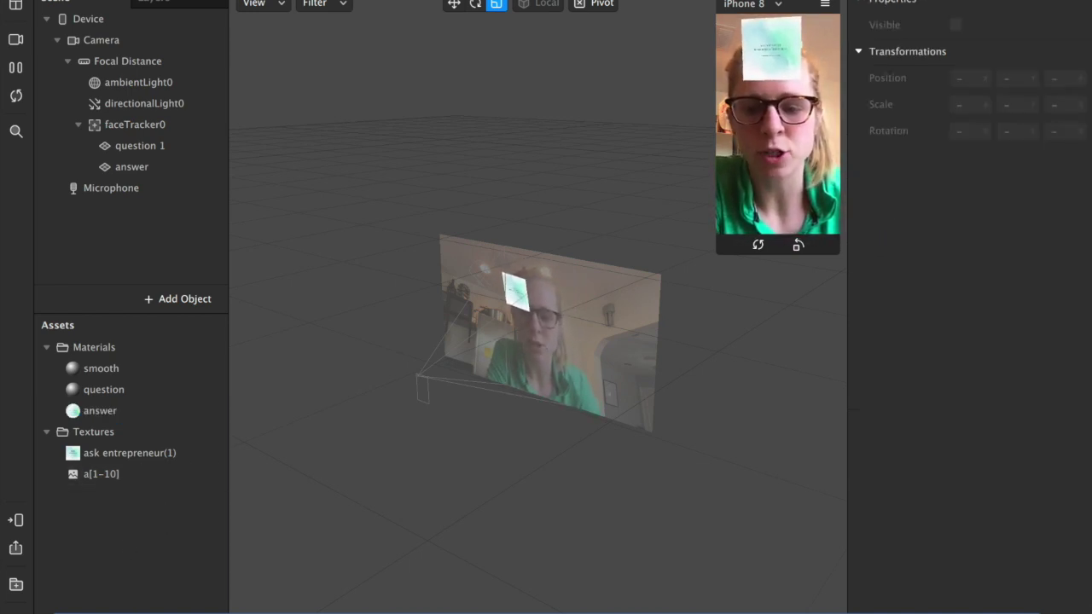
Create an animation sequence asset named "answer options"
{"action": "right_click", "coordinate": [182, 394]}
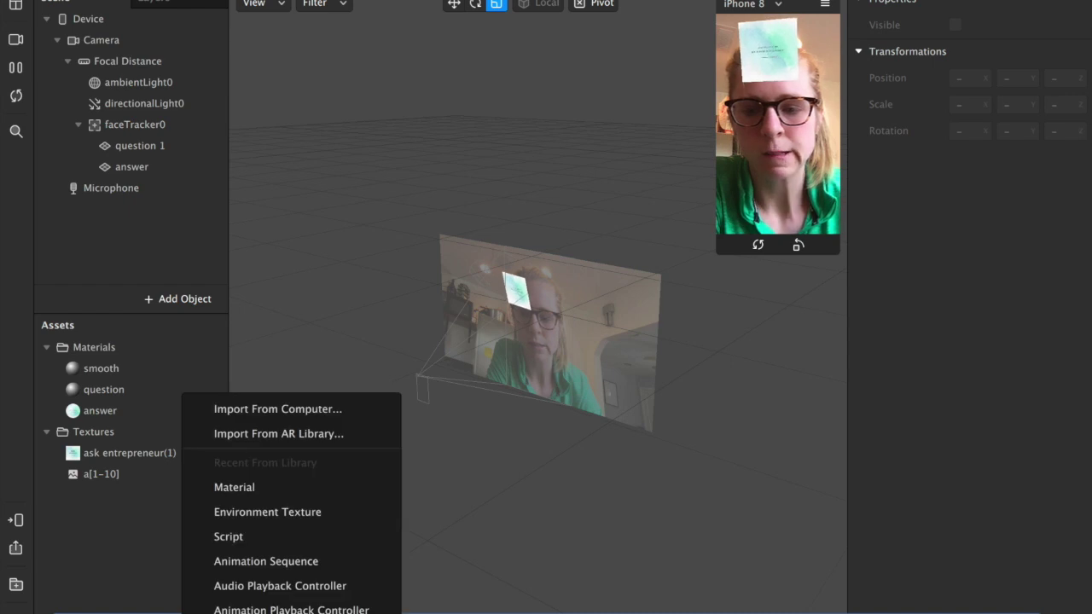
{"action": "left_click", "coordinate": [274, 563]}
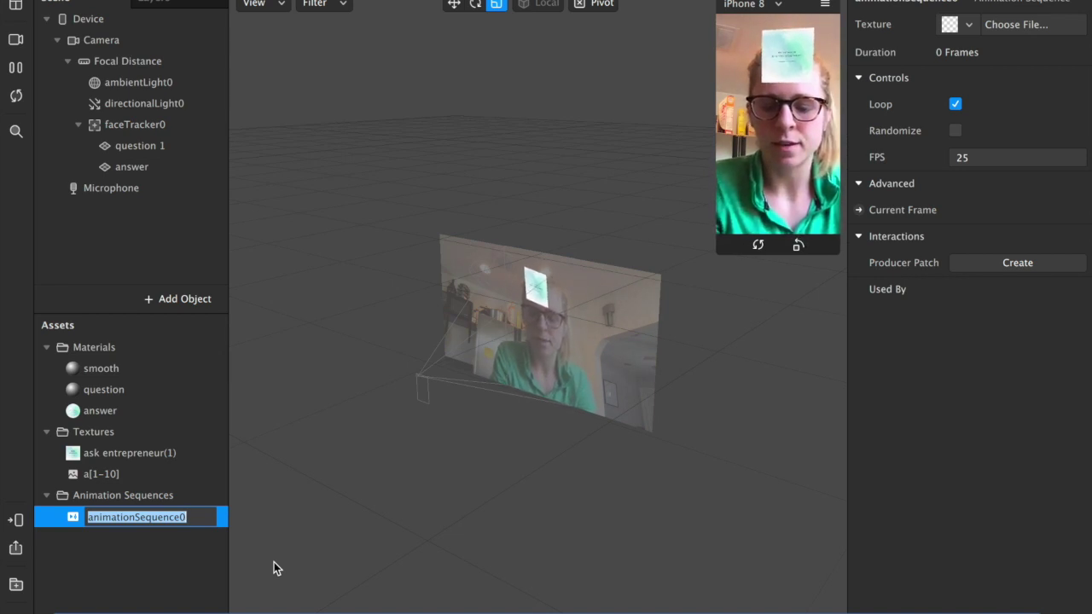
{"action": "type", "text": "answer options"}
{"action": "left_click", "coordinate": [162, 600]}
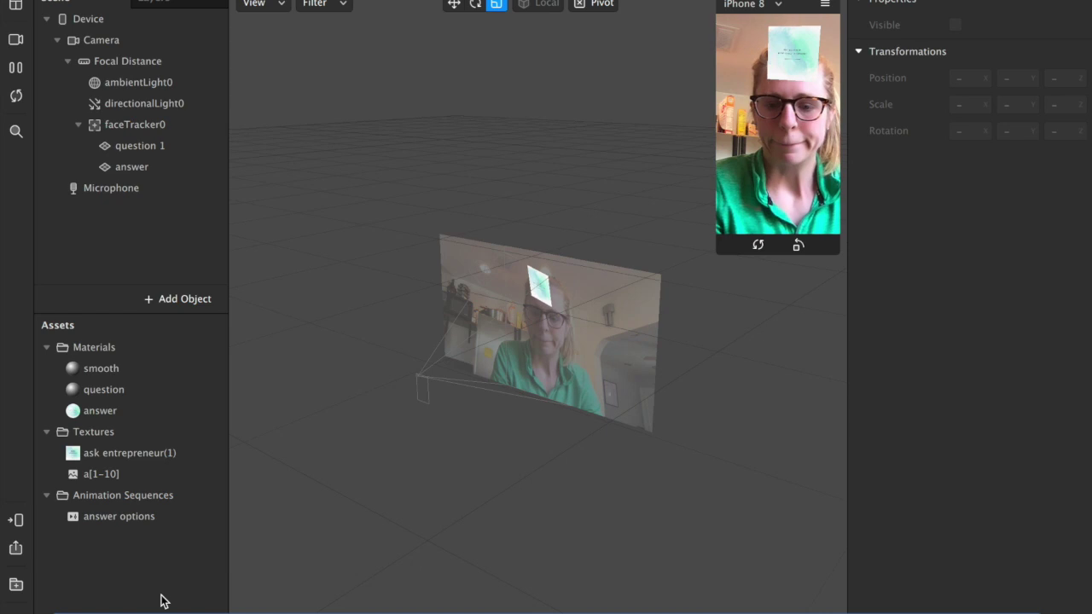
Assign the a[1-10] texture sequence to the answer options animation sequence
{"action": "left_click", "coordinate": [97, 518]}
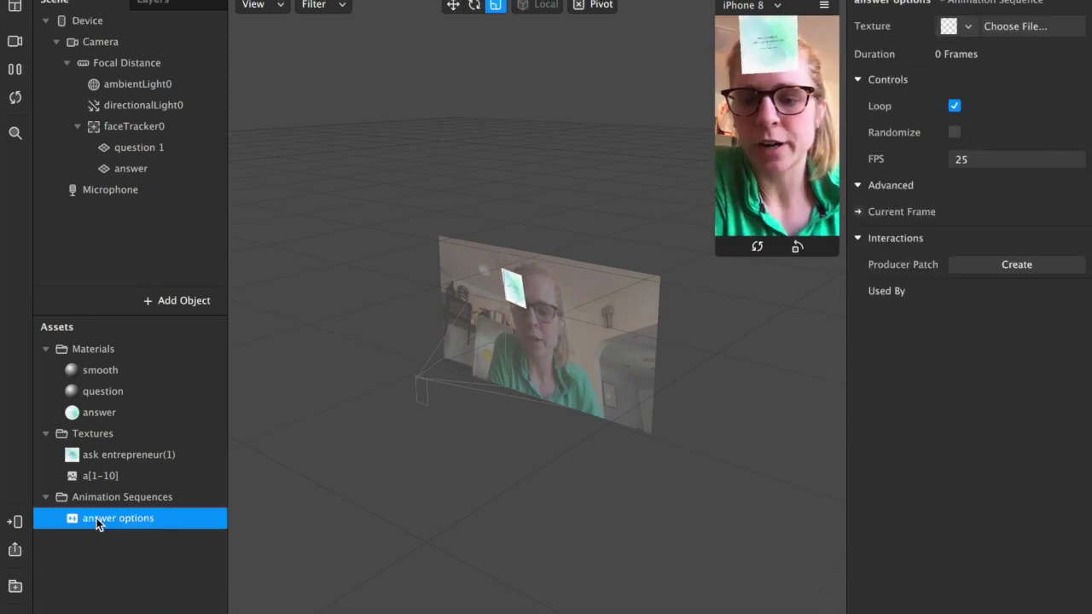
{"action": "left_click", "coordinate": [970, 26]}
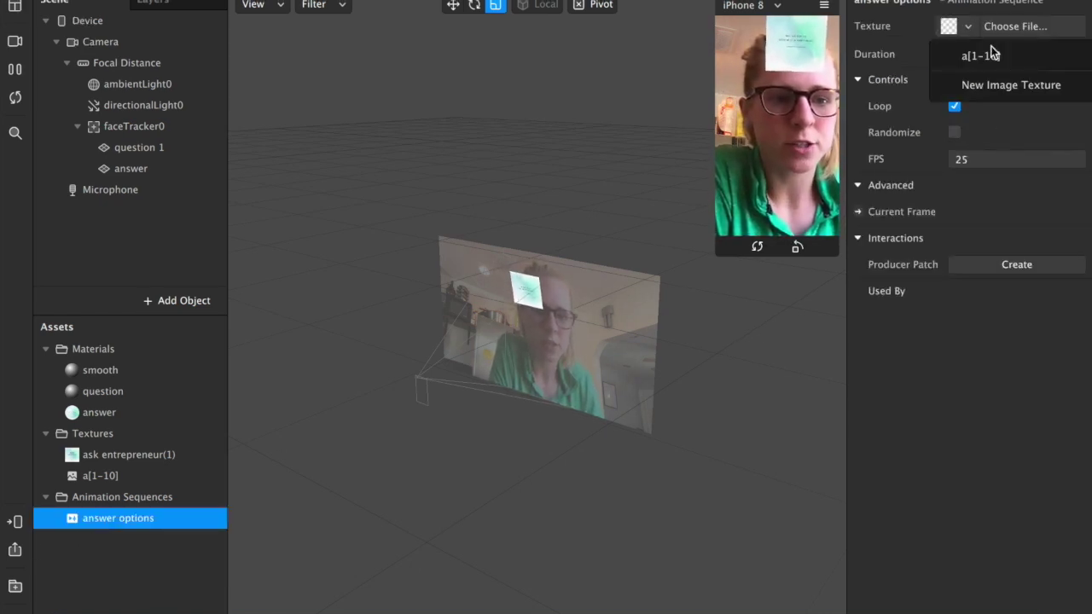
{"action": "left_click", "coordinate": [994, 54]}
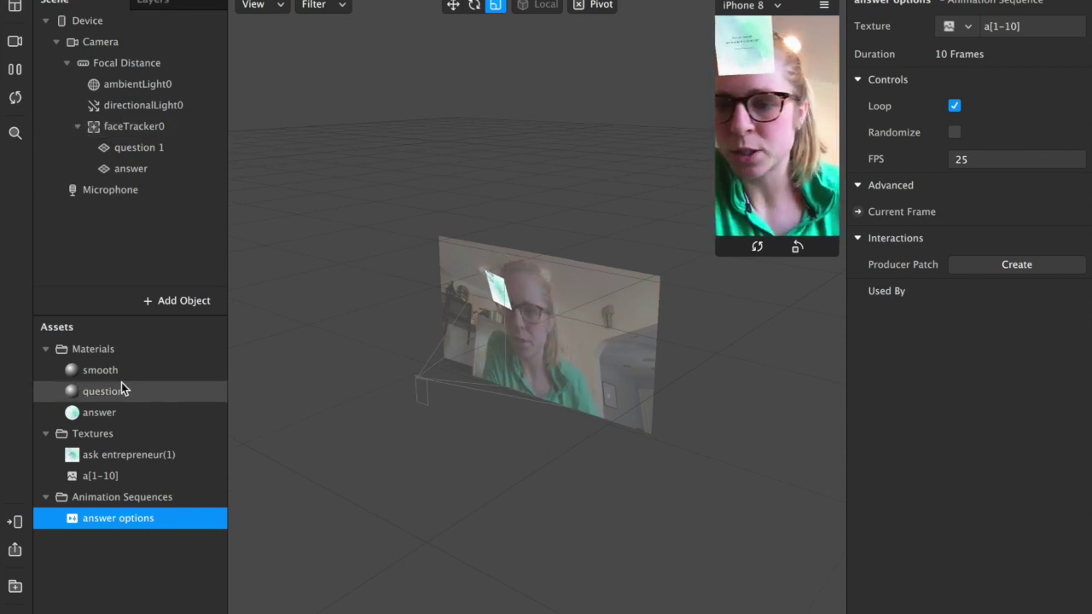
Replace the answer material's diffuse texture with a newly created animation sequence
{"action": "left_click", "coordinate": [121, 412]}
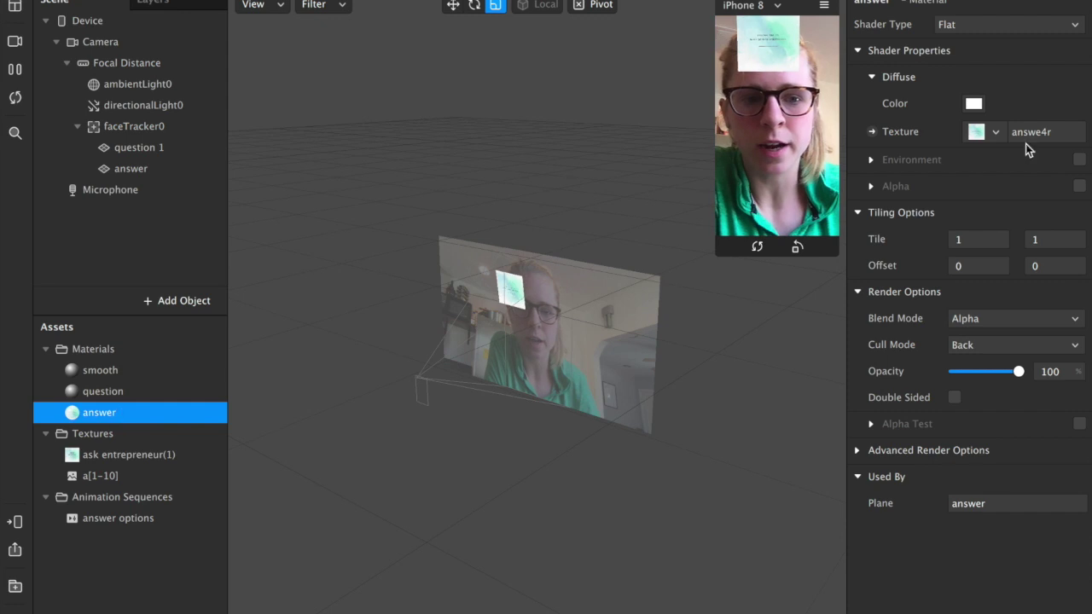
{"action": "left_click", "coordinate": [1002, 132]}
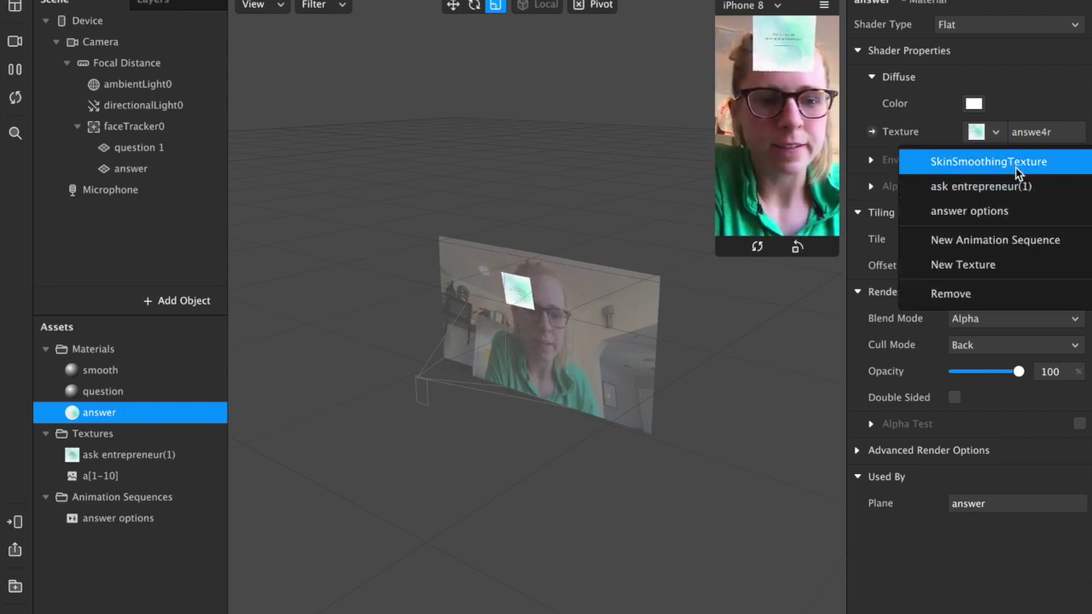
{"action": "left_click", "coordinate": [1018, 242]}
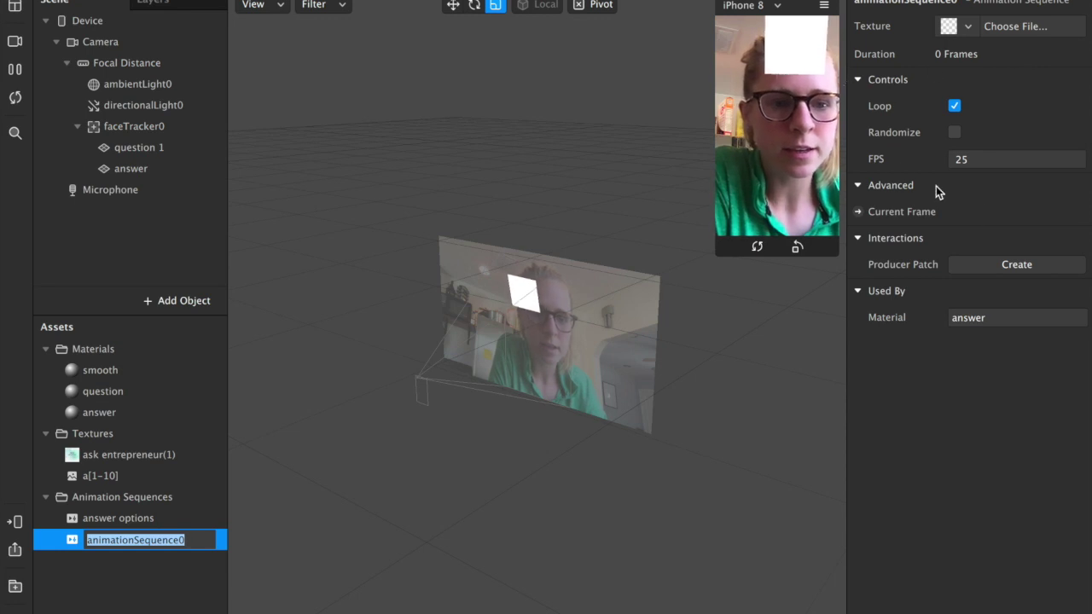
Assign the a[1-10] texture sequence to the newly created animation sequence used by the answer material
{"action": "left_click", "coordinate": [967, 26]}
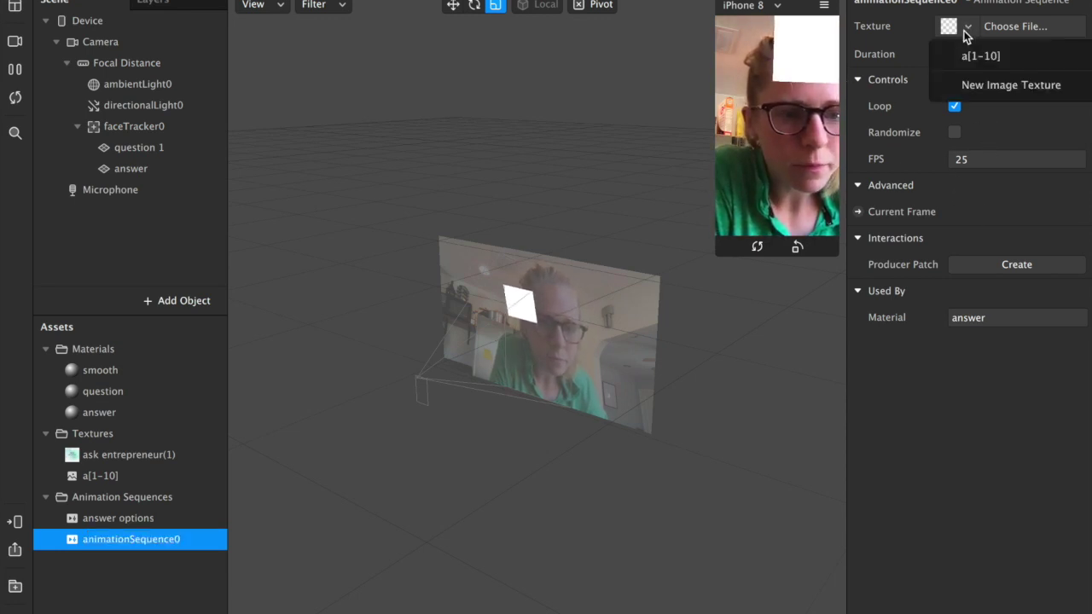
{"action": "left_click", "coordinate": [989, 55]}
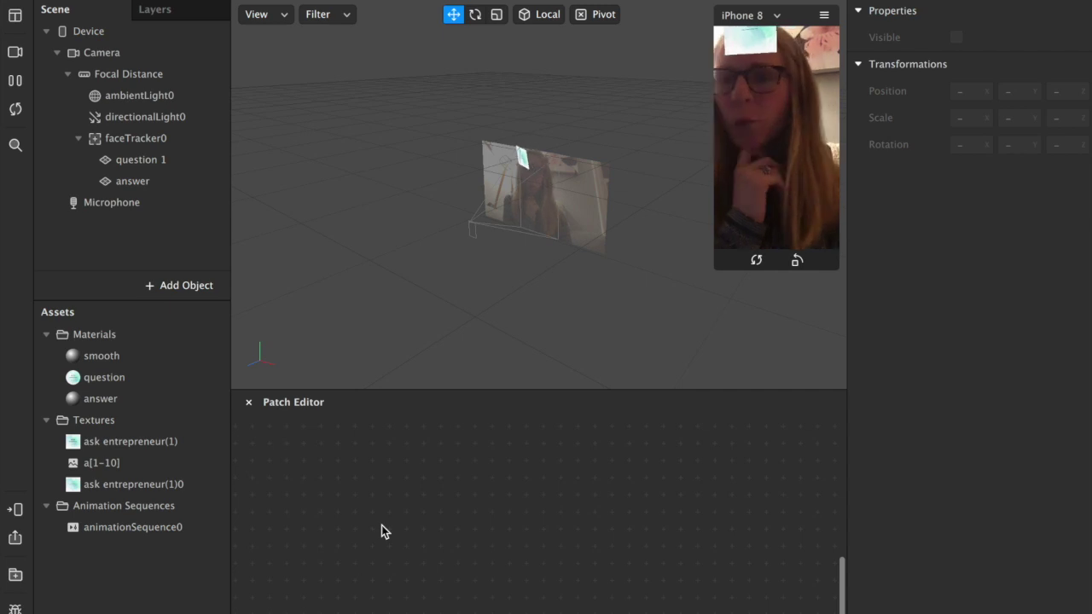
Create Visible patches for the question 1 and answer planes and stack them at the far end of the patch graph
{"action": "left_click", "coordinate": [137, 163]}
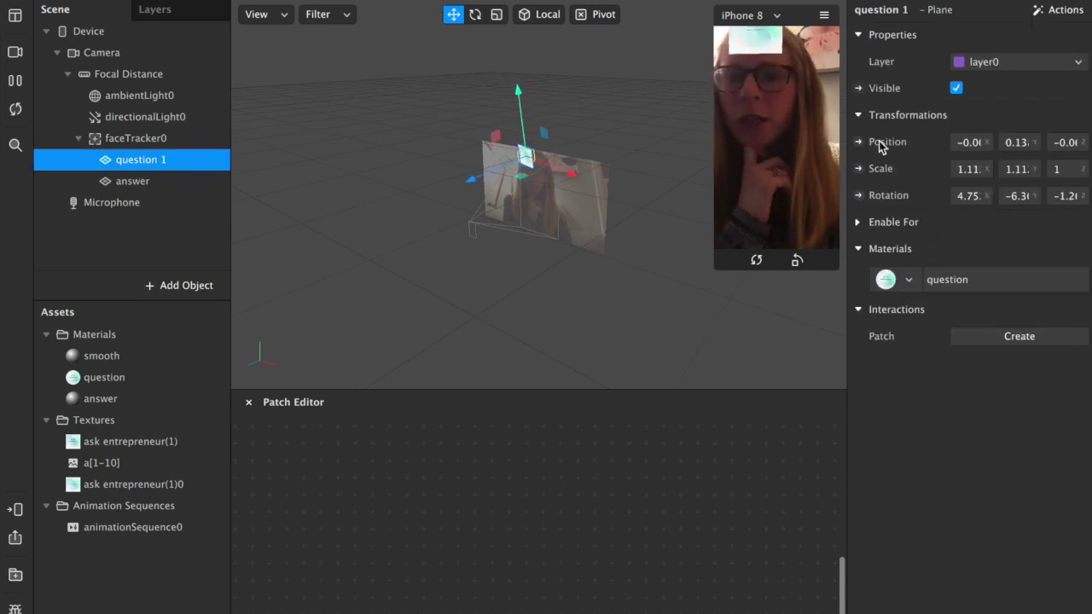
{"action": "left_click", "coordinate": [859, 89]}
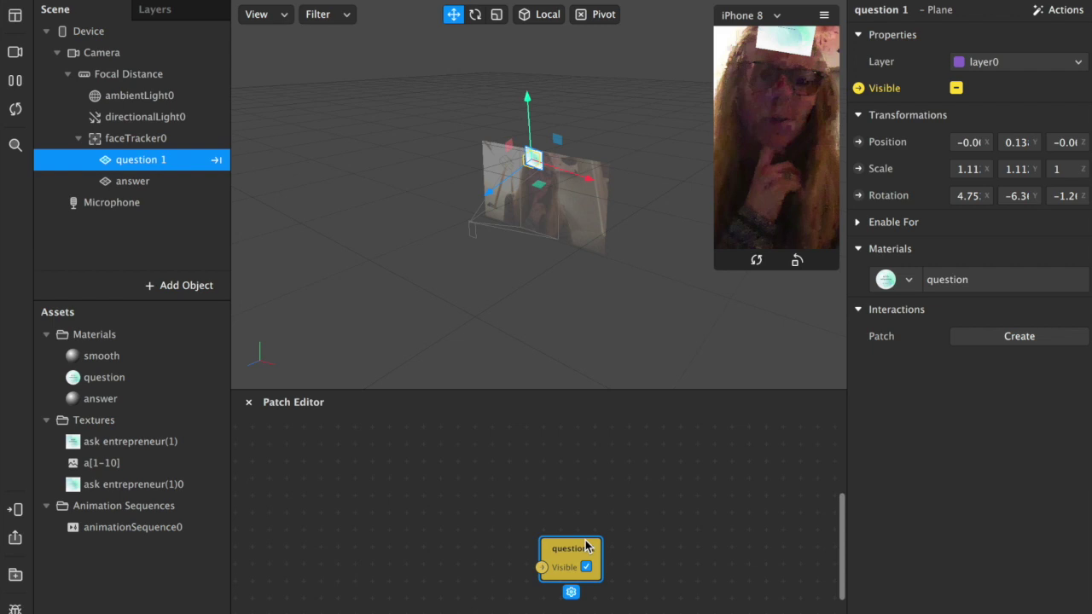
{"action": "left_click_drag", "start_coordinate": [590, 543], "coordinate": [773, 452]}
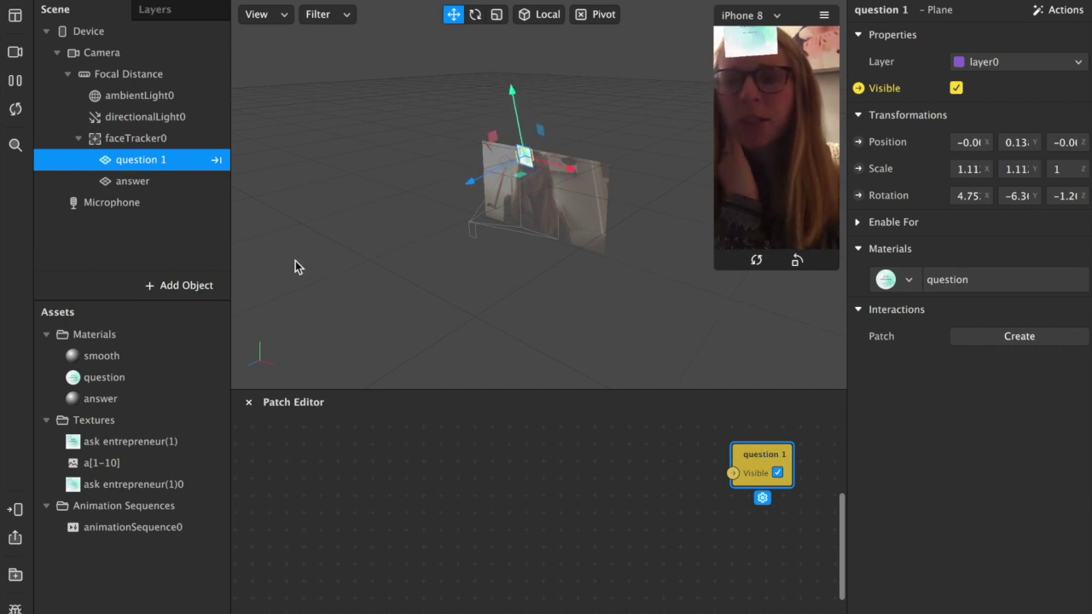
{"action": "left_click", "coordinate": [136, 182]}
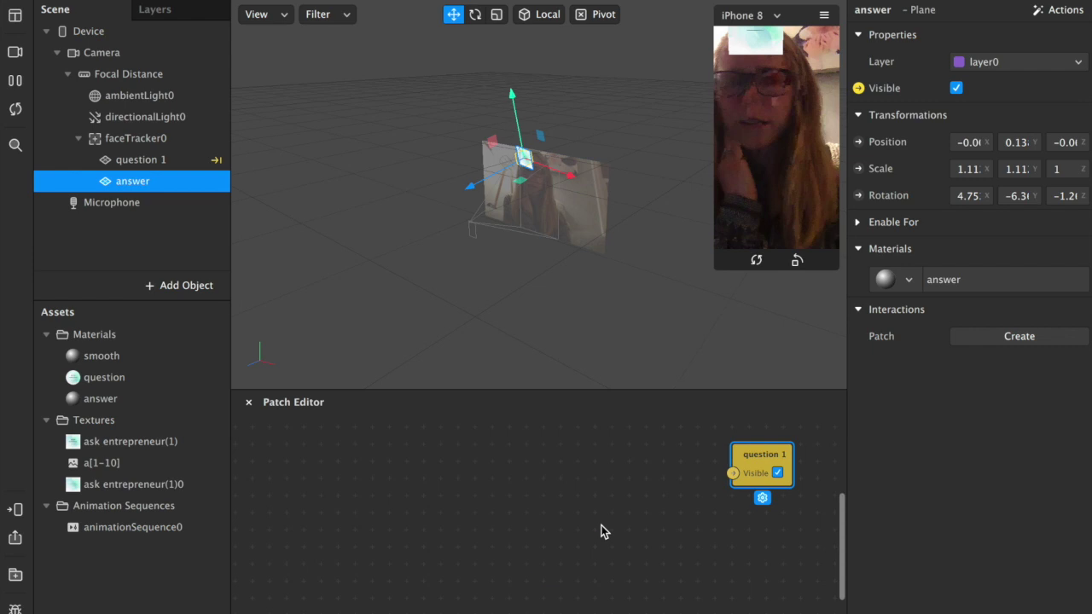
{"action": "left_click_drag", "start_coordinate": [568, 551], "coordinate": [815, 512]}
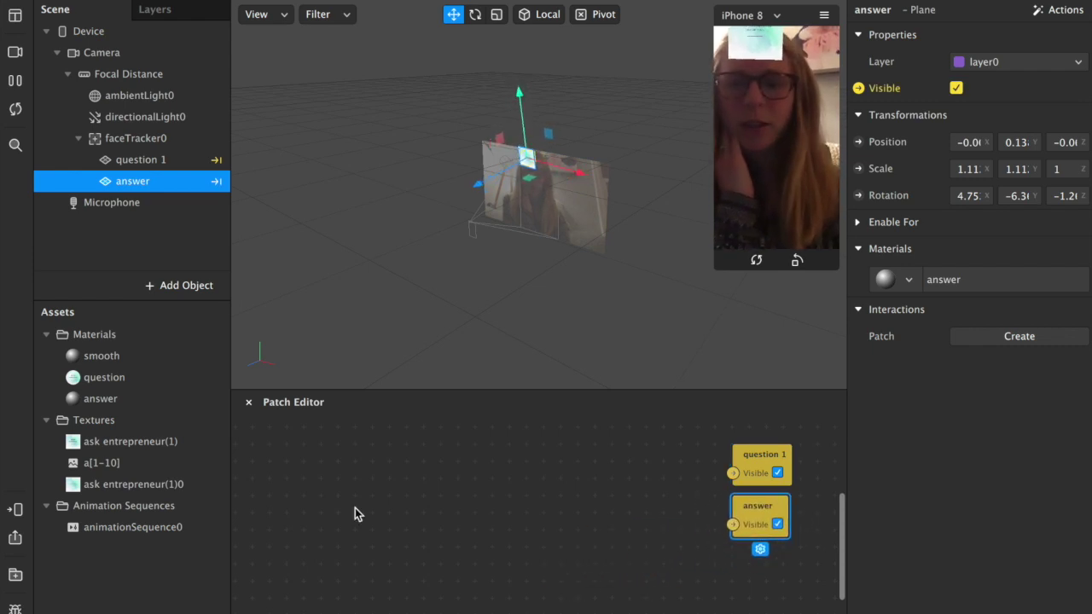
Create a Current Frame patch for animationSequence0 and place it below the answer patch
{"action": "left_click", "coordinate": [117, 531]}
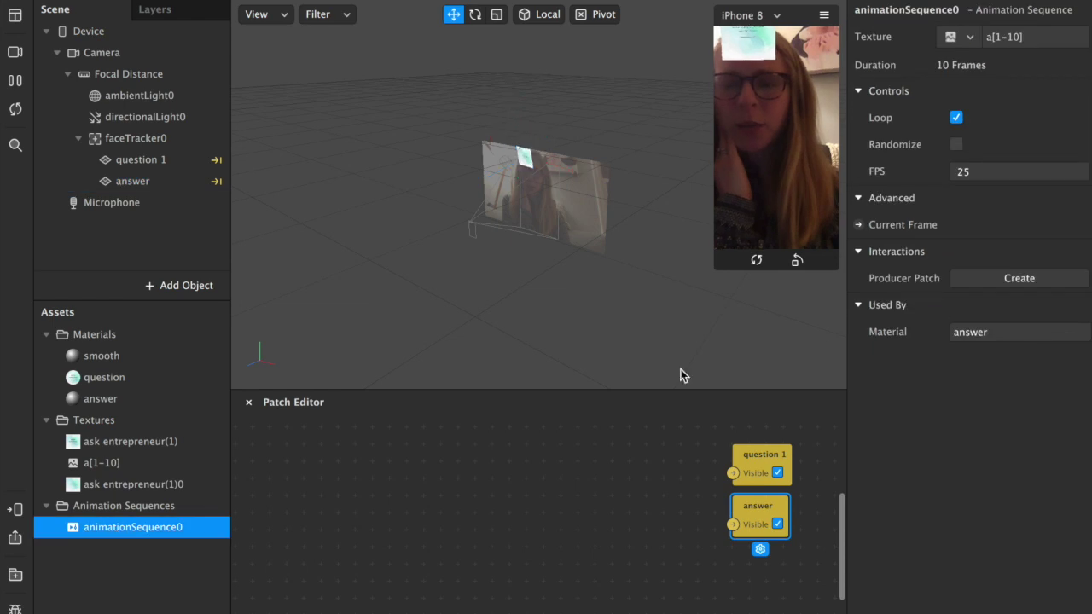
{"action": "left_click", "coordinate": [859, 225]}
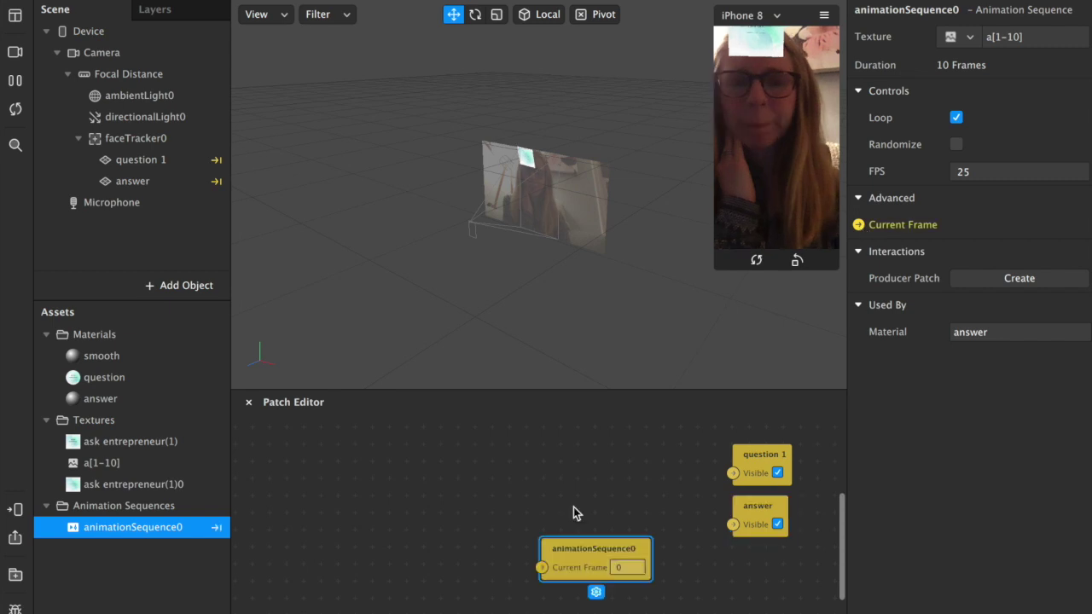
{"action": "left_click_drag", "start_coordinate": [631, 565], "coordinate": [766, 585]}
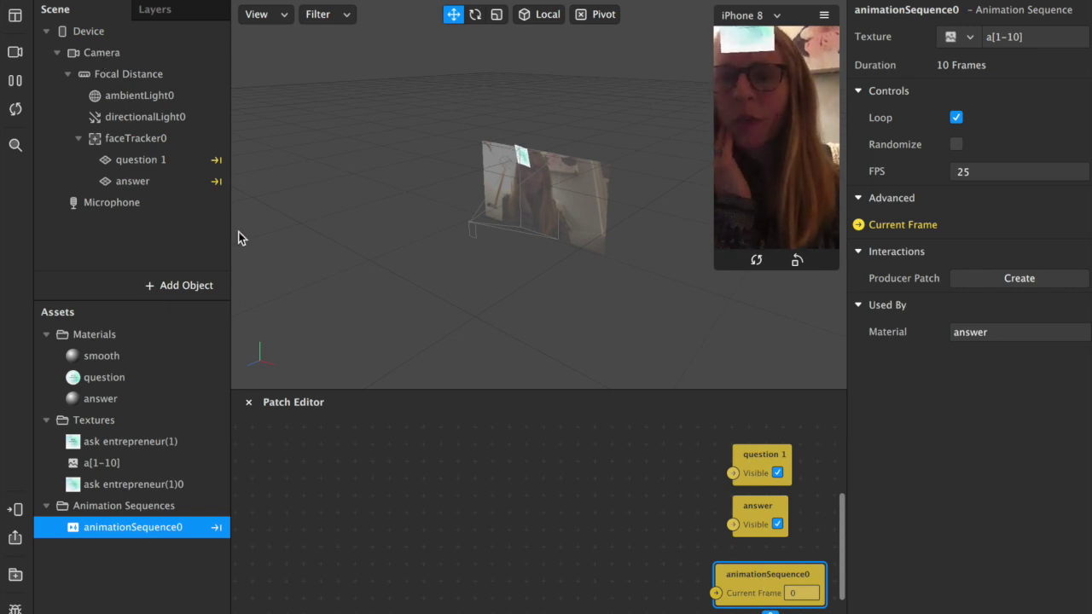
Add a Camera patch from the scene's Camera object and place it at the start of the patch graph
{"action": "mouse_move", "coordinate": [103, 51]}
{"action": "left_mouse_down"}
{"action": "mouse_move", "coordinate": [81, 92]}
{"action": "mouse_move", "coordinate": [115, 96]}
{"action": "left_mouse_up"}
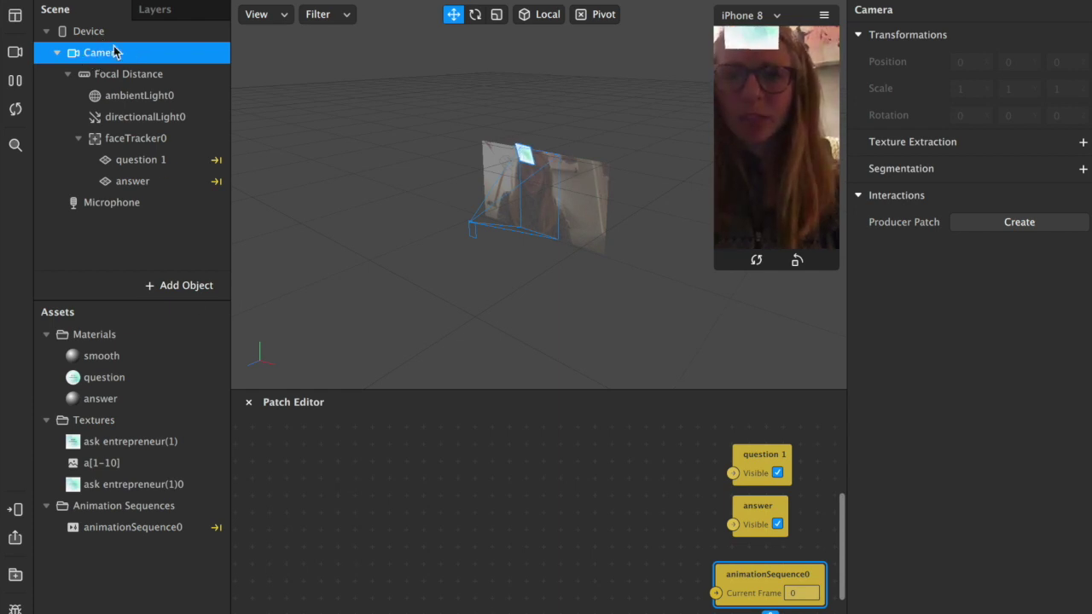
{"action": "left_click_drag", "start_coordinate": [110, 51], "coordinate": [359, 519]}
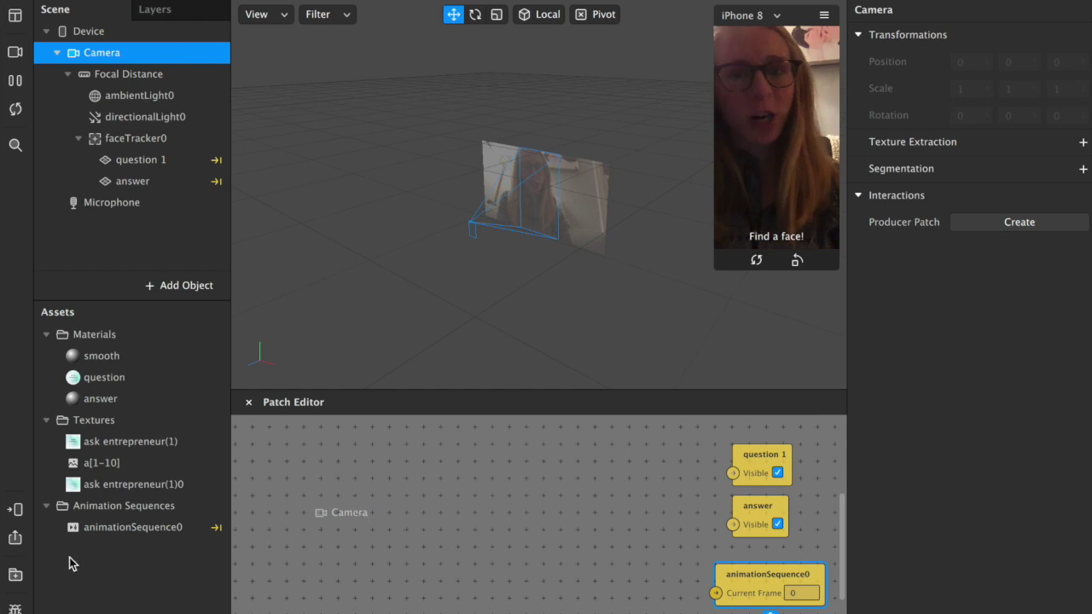
{"action": "left_click_drag", "start_coordinate": [359, 519], "coordinate": [379, 521]}
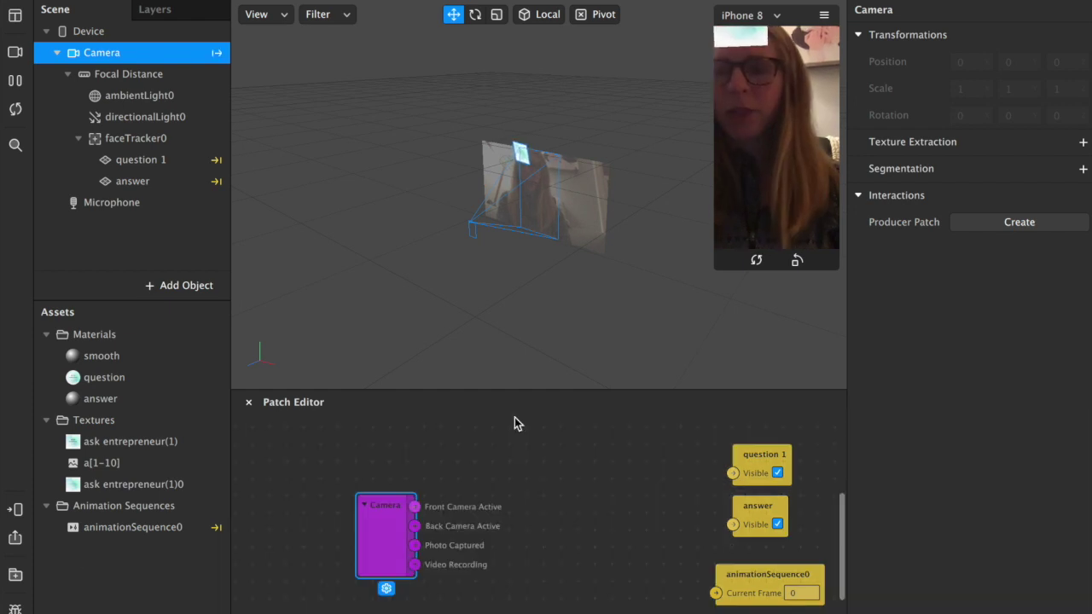
{"action": "left_click_drag", "start_coordinate": [378, 518], "coordinate": [286, 500]}
Add a Delay patch and place it beside the Camera patch
{"action": "double_click", "coordinate": [460, 525]}
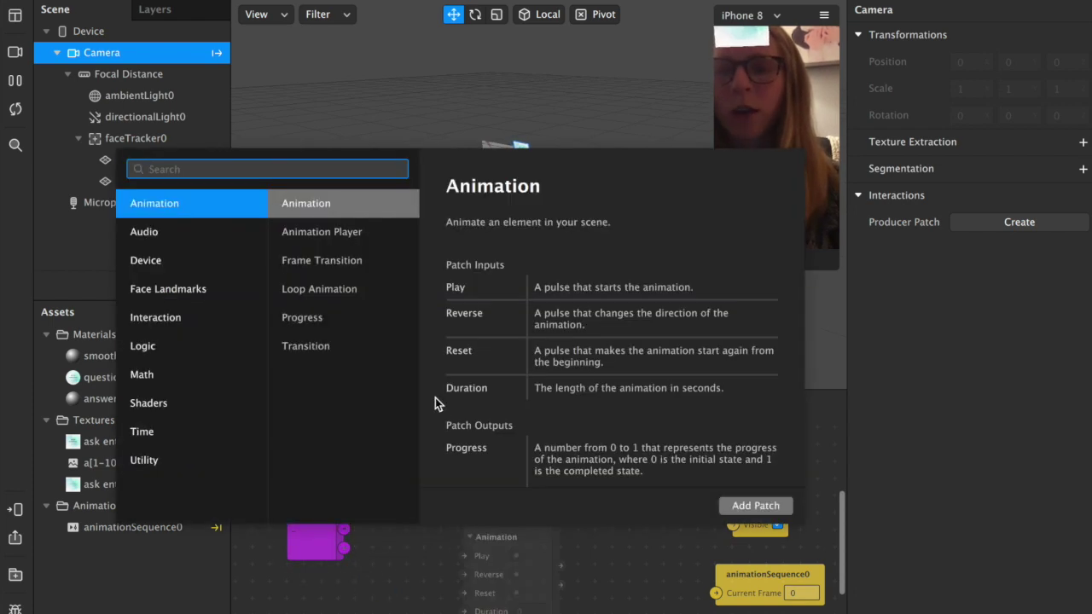
{"action": "type", "text": "delay"}
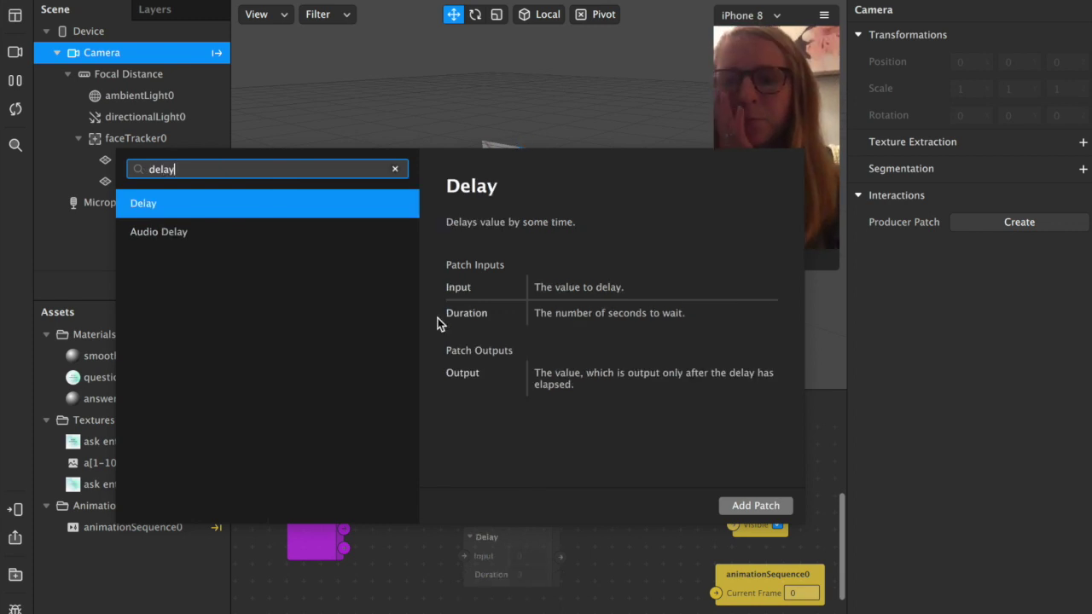
{"action": "double_click", "coordinate": [277, 205]}
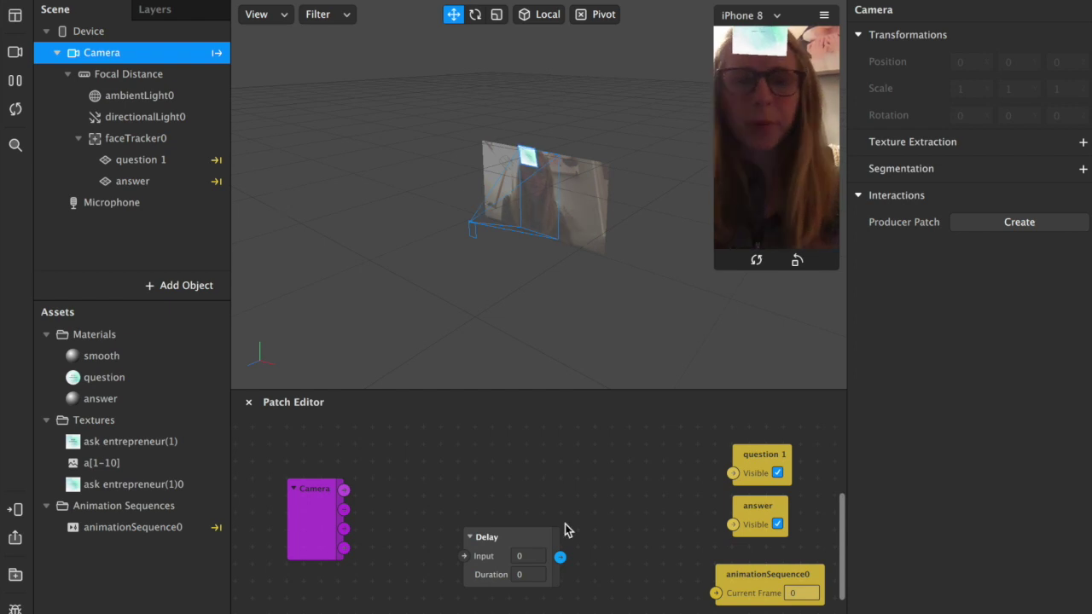
{"action": "left_click_drag", "start_coordinate": [509, 536], "coordinate": [435, 487]}
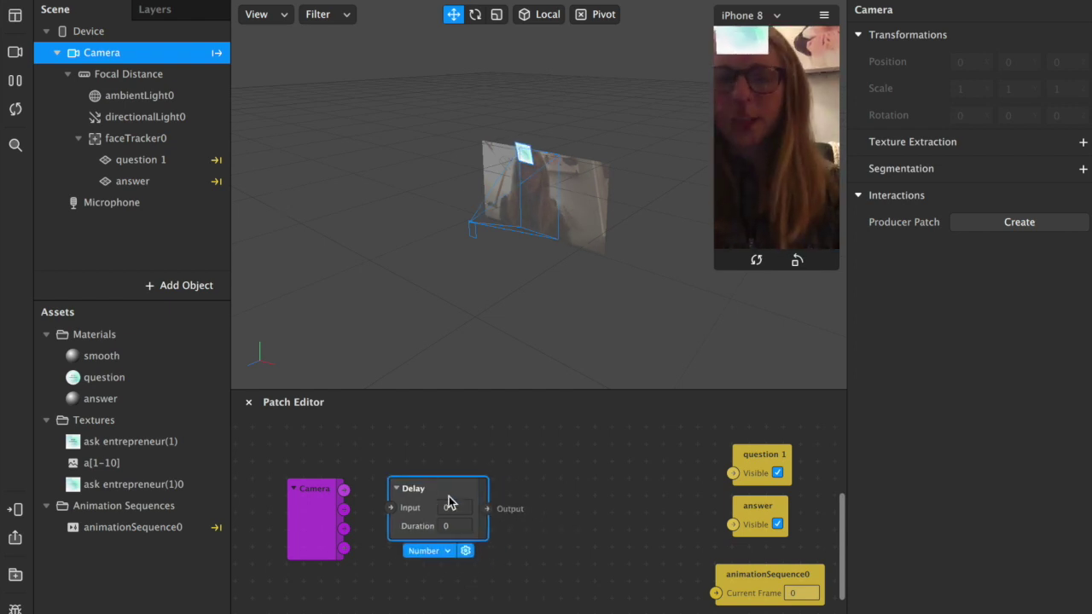
Set the Delay patch's duration to 0.7 and connect the Camera's Video Recording output to its input
{"action": "left_click", "coordinate": [449, 505]}
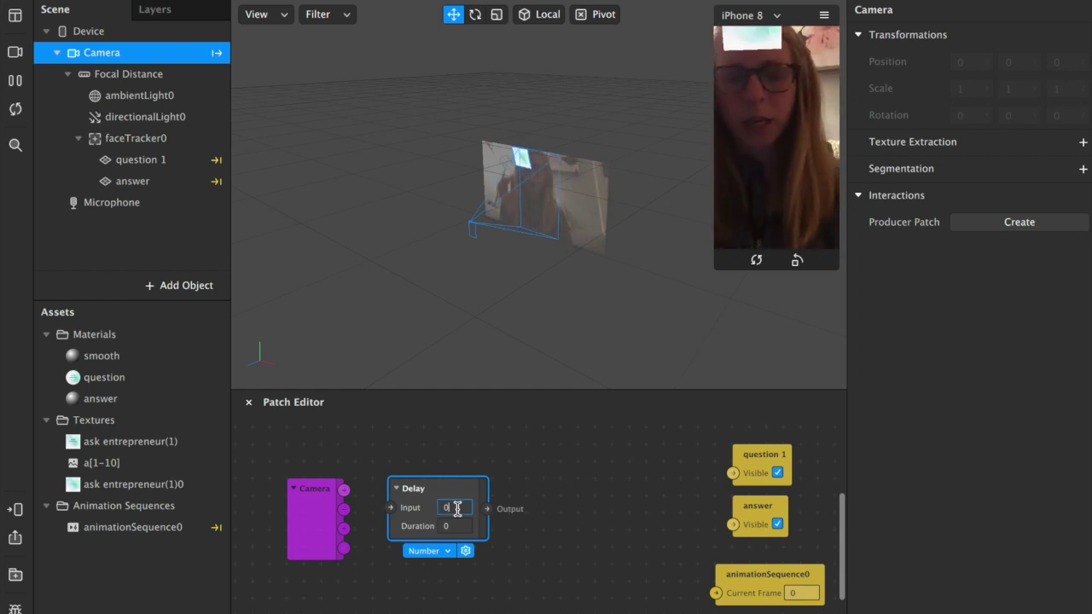
{"action": "left_click", "coordinate": [457, 525]}
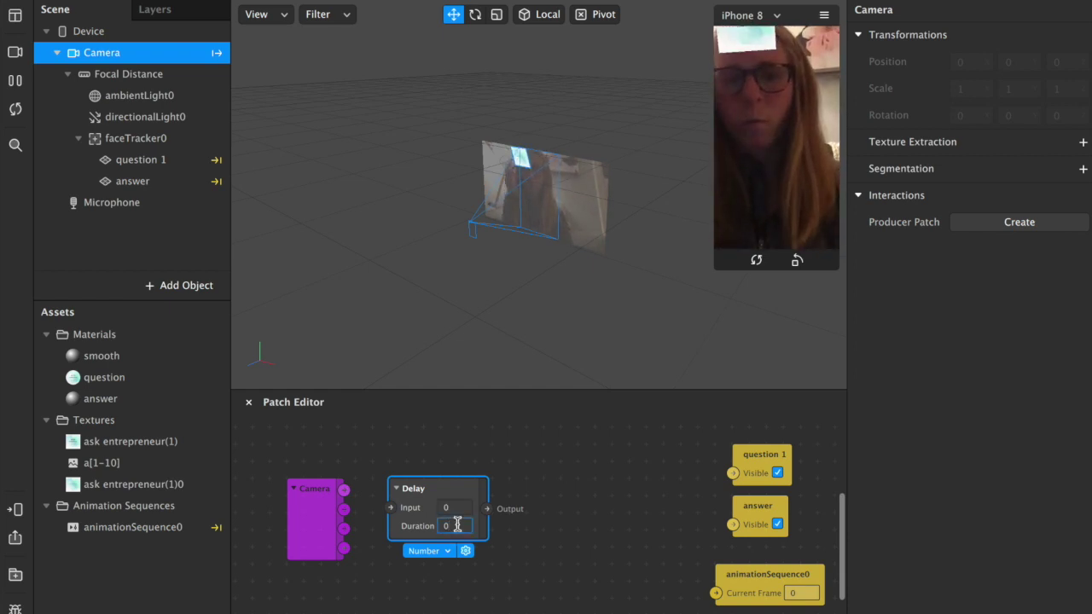
{"action": "type", "text": ".7"}
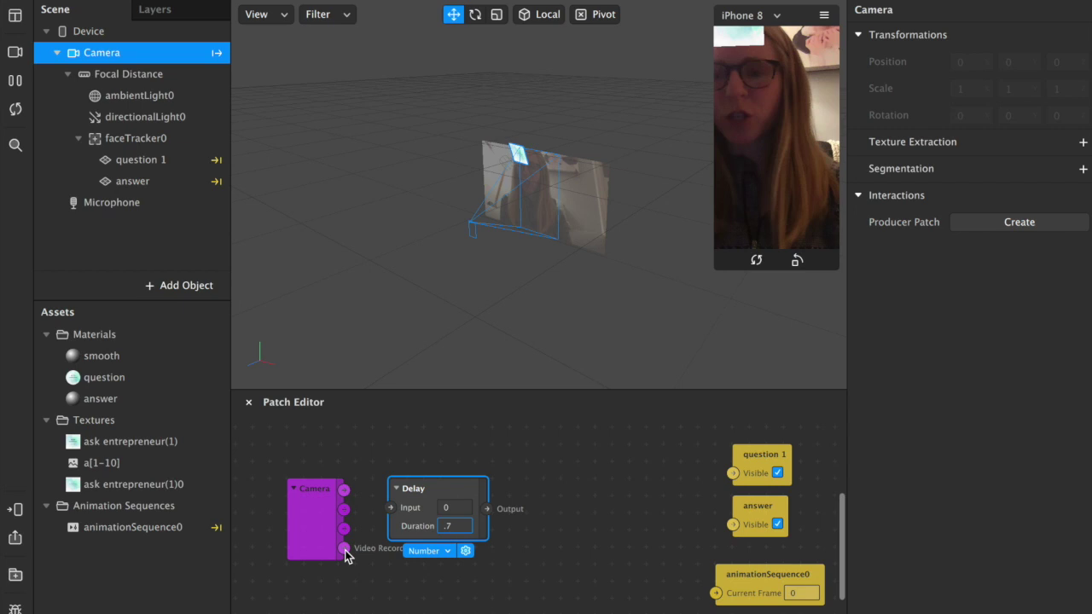
{"action": "left_click", "coordinate": [483, 451]}
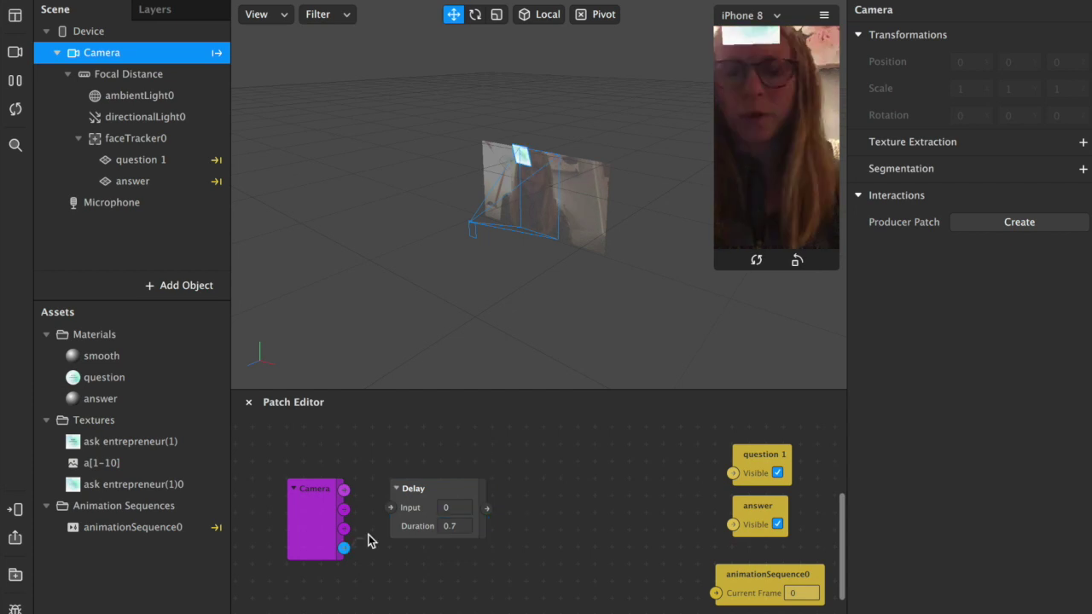
{"action": "left_click_drag", "start_coordinate": [368, 535], "coordinate": [392, 509]}
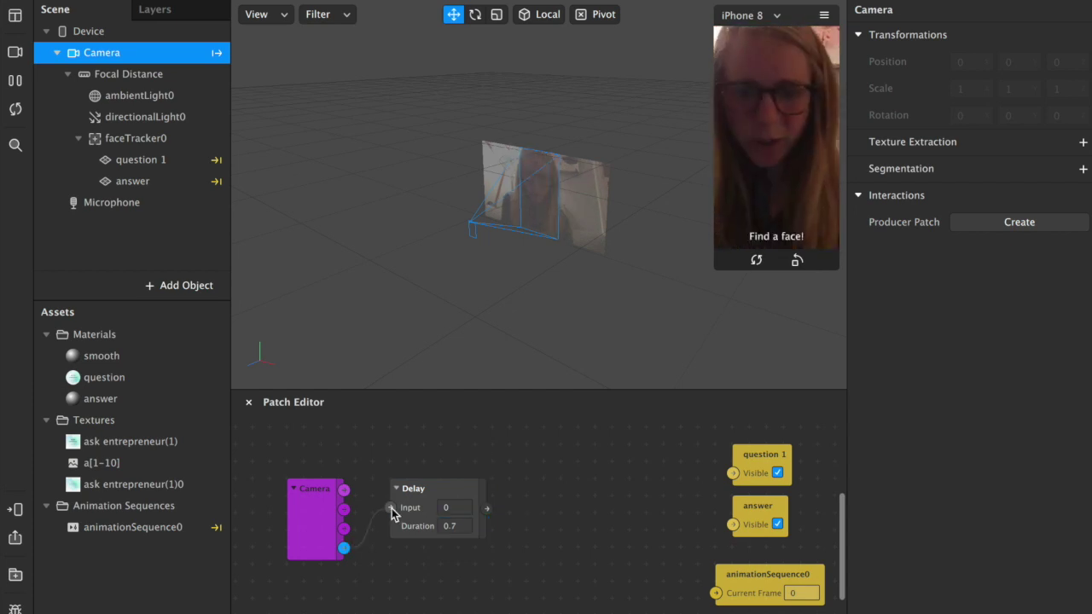
Add a Pulse patch after the Delay patch and connect the Delay output to its On / Off input
{"action": "right_click", "coordinate": [582, 481]}
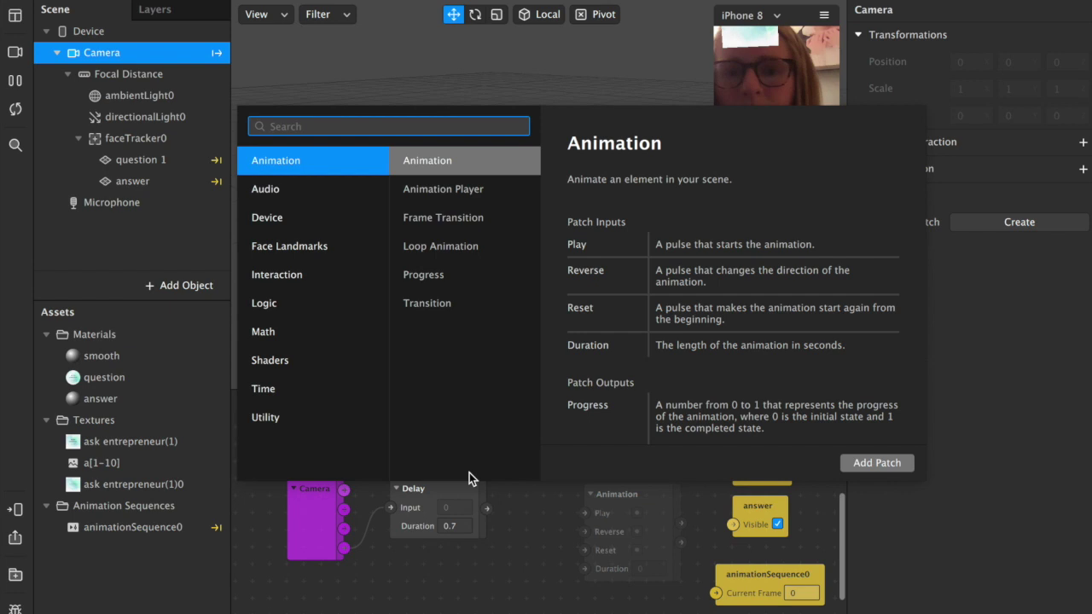
{"action": "type", "text": "puls"}
{"action": "left_click", "coordinate": [419, 167]}
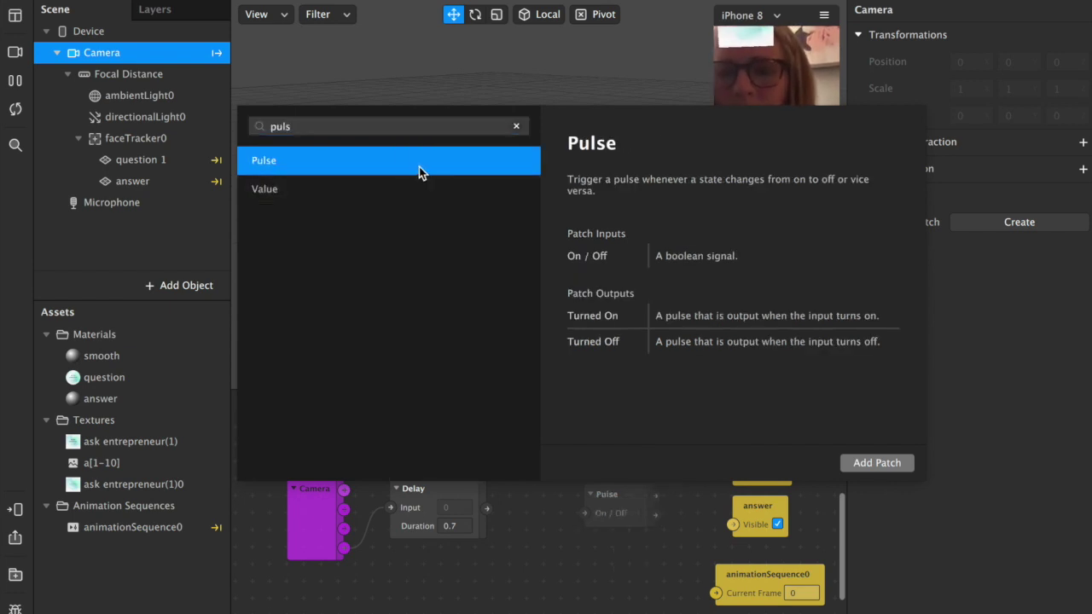
{"action": "left_click", "coordinate": [878, 463]}
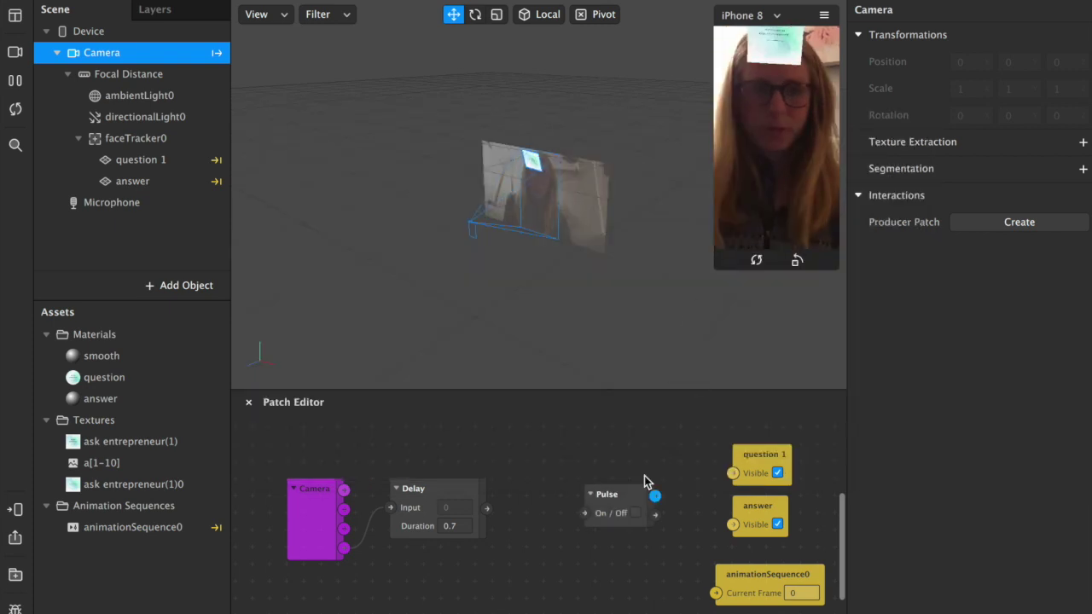
{"action": "left_click_drag", "start_coordinate": [622, 497], "coordinate": [579, 505]}
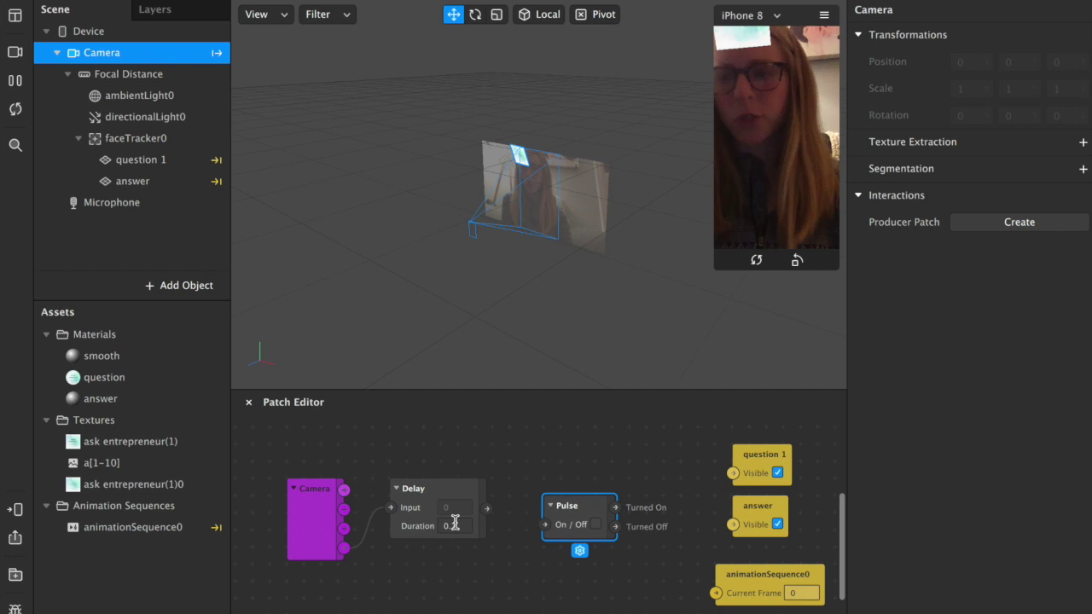
{"action": "left_click_drag", "start_coordinate": [487, 508], "coordinate": [546, 525]}
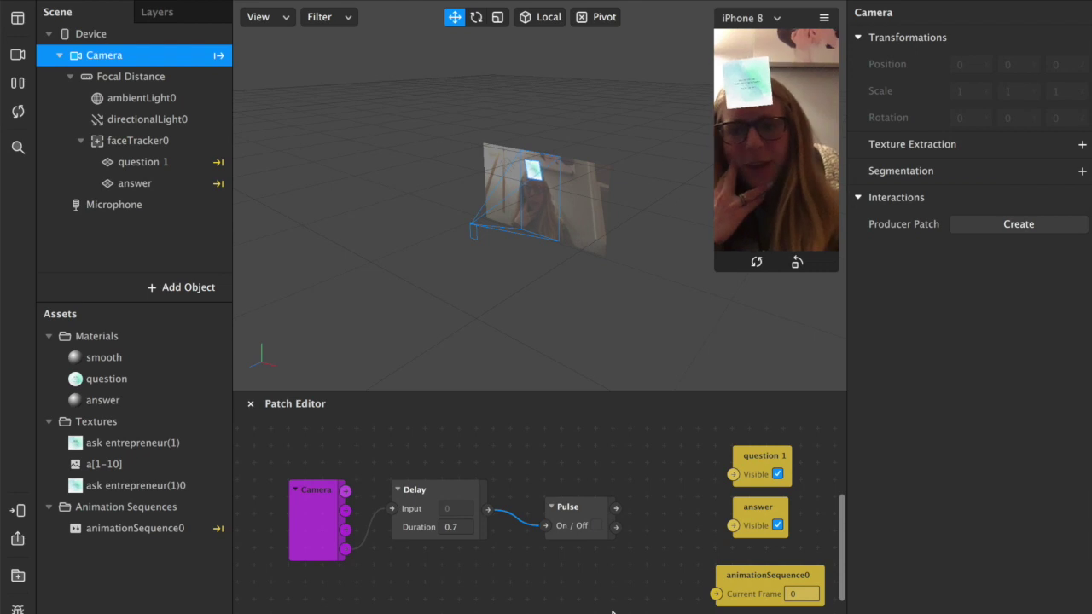
{"action": "double_click", "coordinate": [612, 611]}
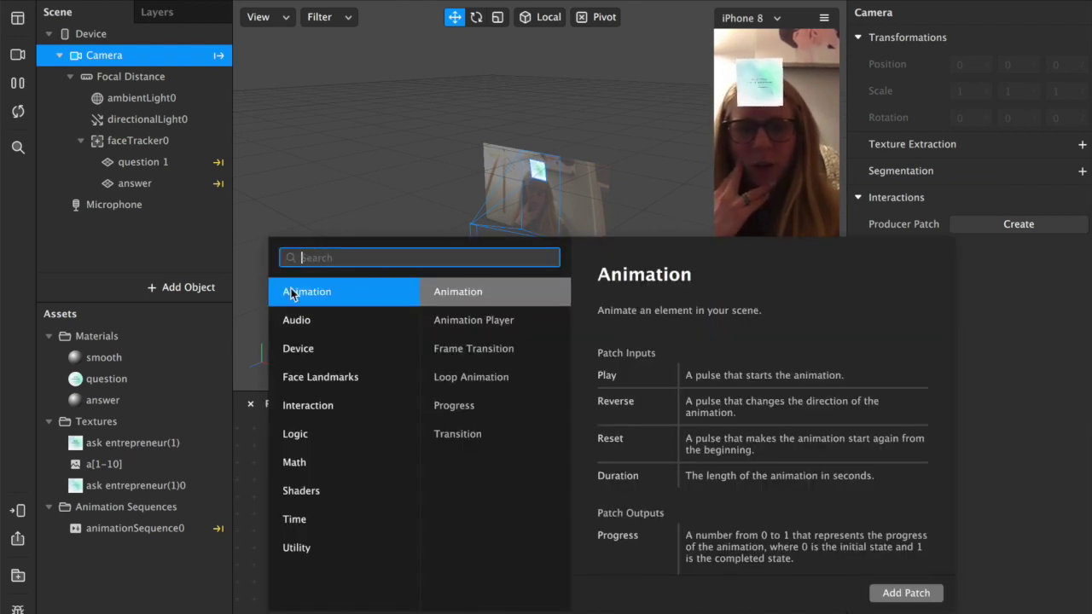
{"action": "left_click", "coordinate": [250, 487]}
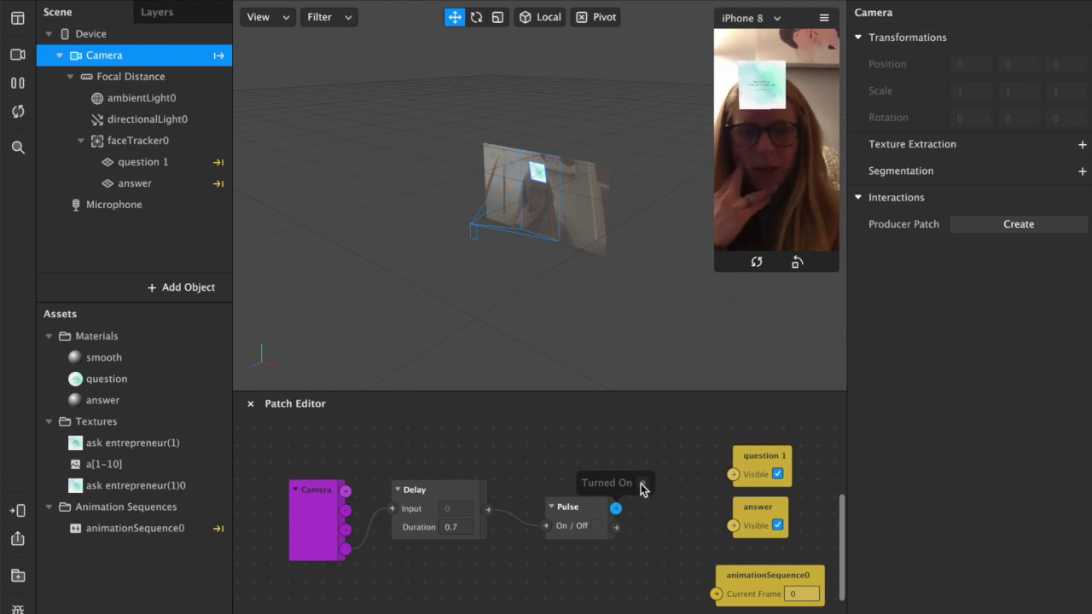
{"action": "right_click", "coordinate": [608, 514]}
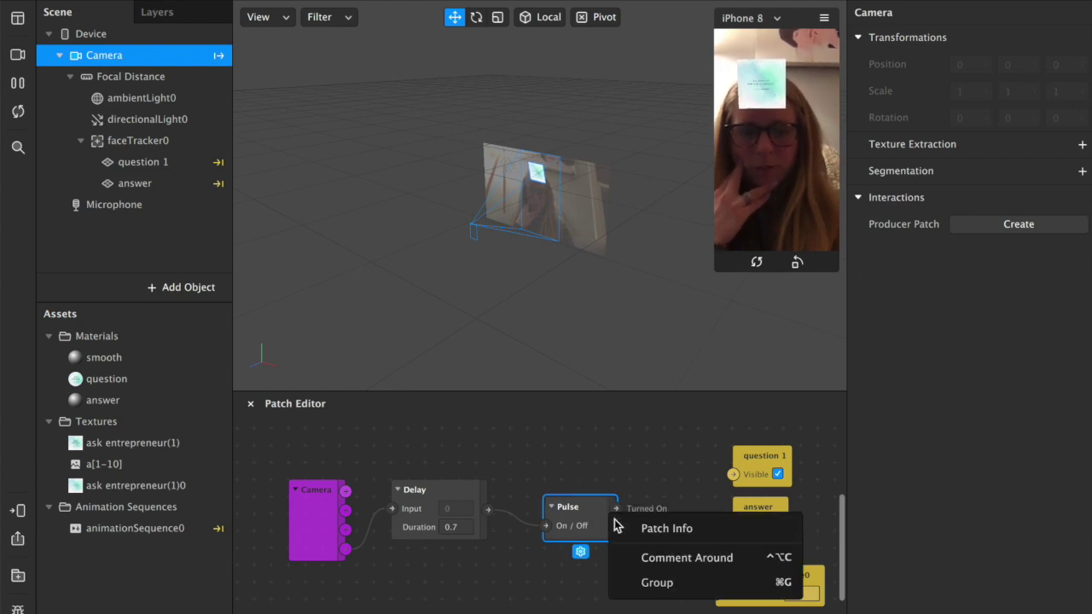
{"action": "left_click", "coordinate": [677, 503]}
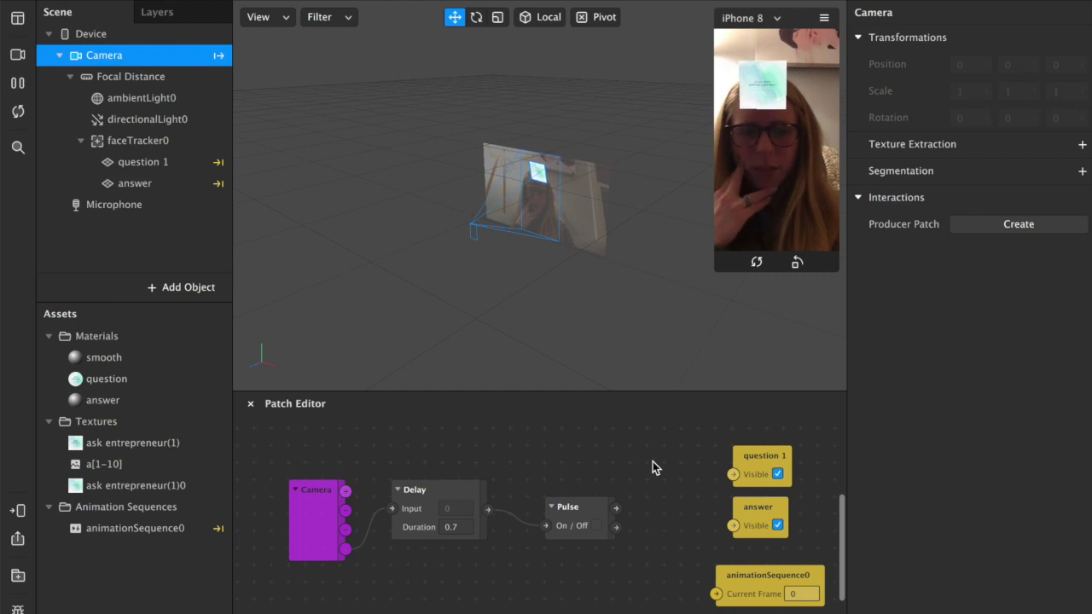
Add a Switch patch next to the Pulse patch
{"action": "double_click", "coordinate": [551, 491]}
{"action": "type", "text": "swit"}
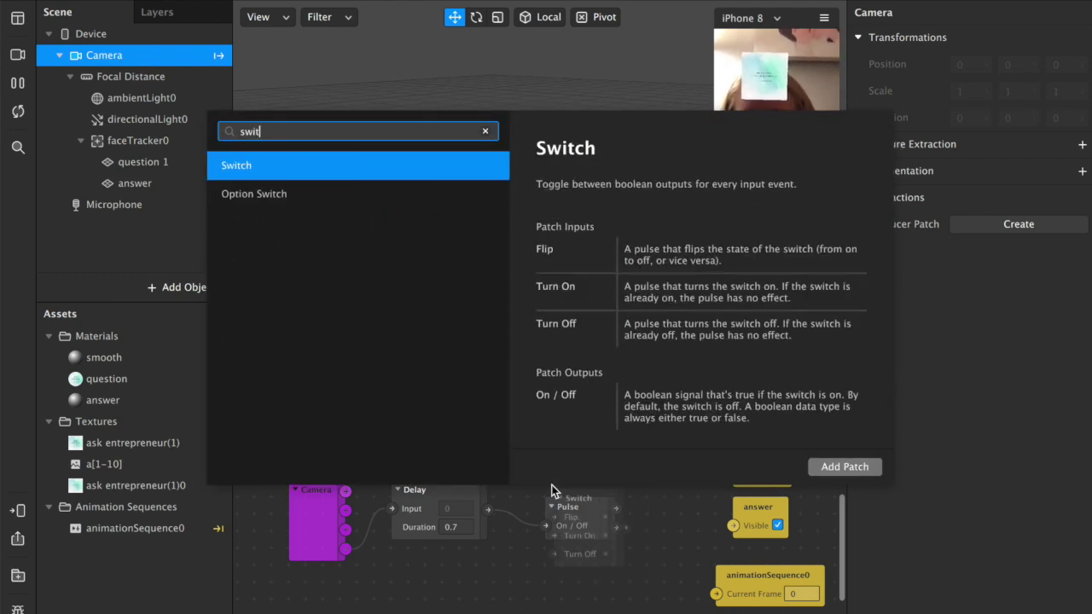
{"action": "key", "text": "Return"}
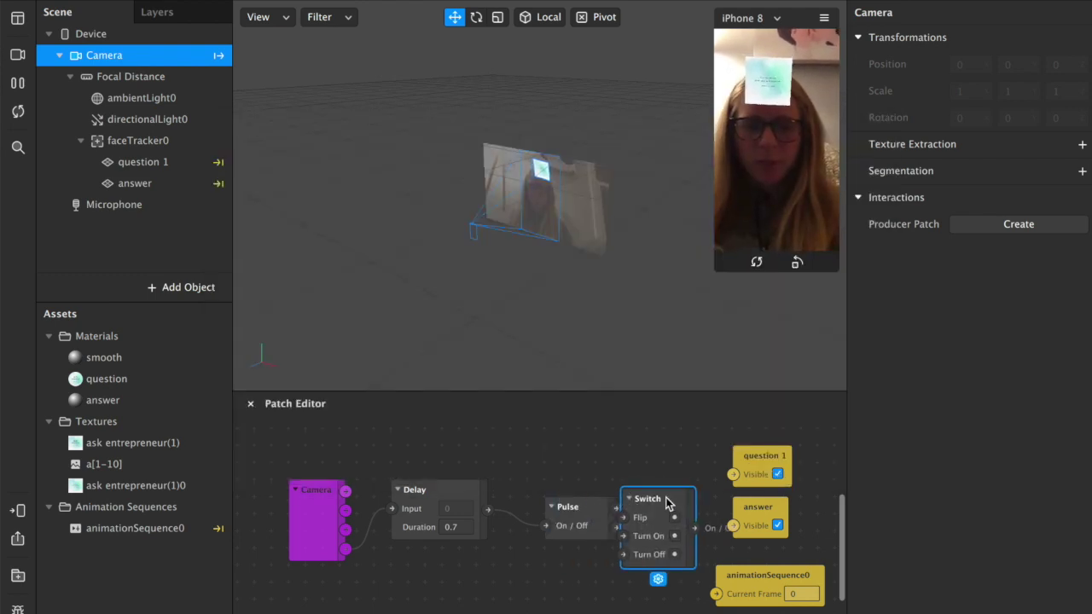
Shift the Camera, Delay, Pulse and Switch patches away from the yellow property patches, keeping them in a row with the Switch spaced after the Pulse
{"action": "left_click", "coordinate": [312, 495]}
{"action": "left_click_drag", "start_coordinate": [312, 495], "coordinate": [260, 493]}
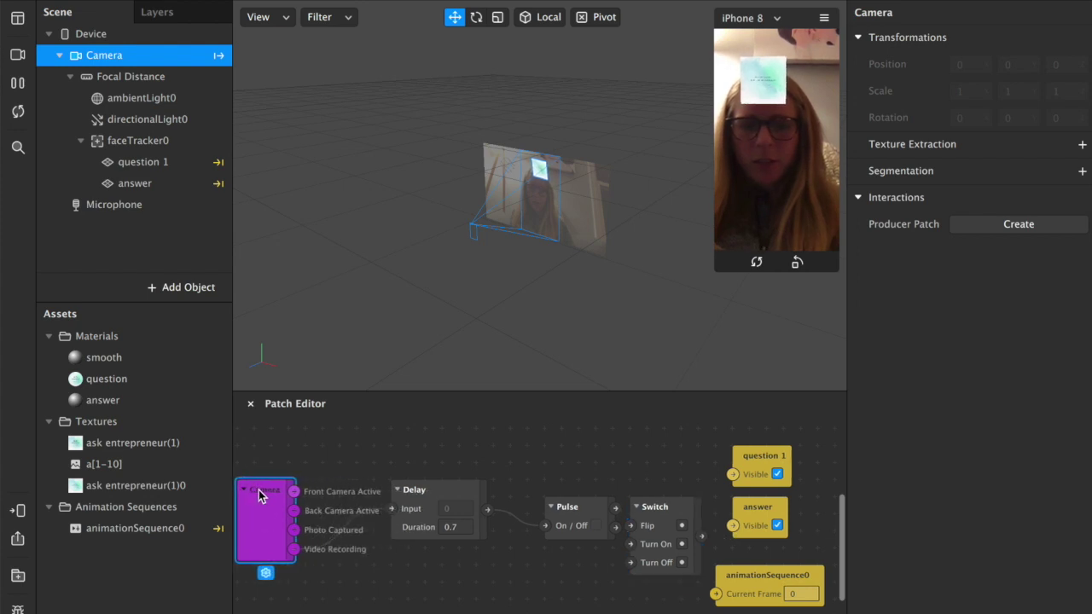
{"action": "left_click_drag", "start_coordinate": [415, 492], "coordinate": [346, 487]}
{"action": "left_click_drag", "start_coordinate": [584, 510], "coordinate": [479, 493]}
{"action": "left_click_drag", "start_coordinate": [667, 511], "coordinate": [581, 494]}
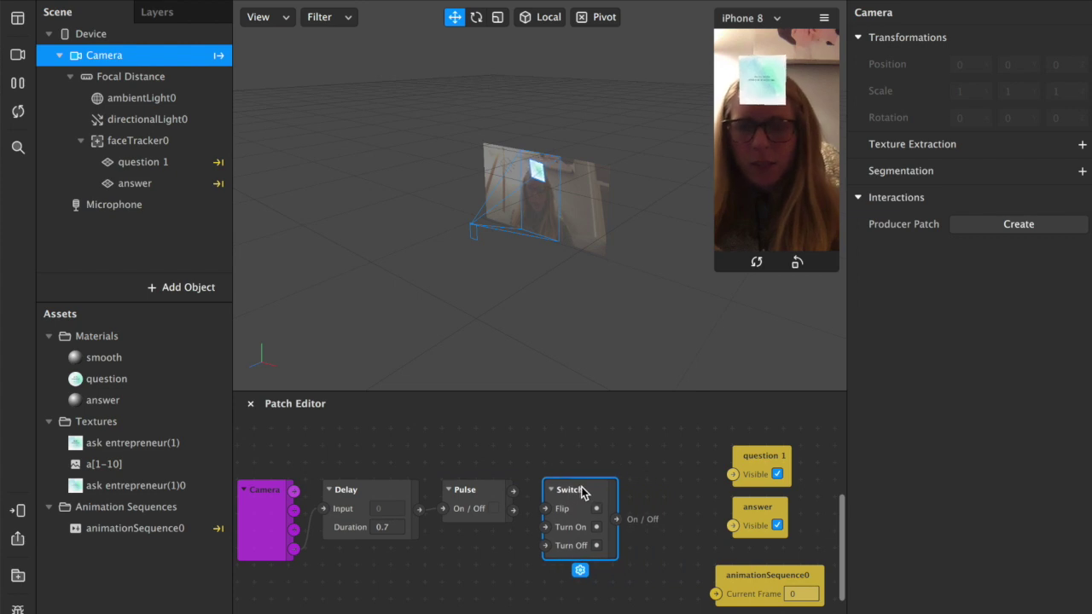
Connect the Pulse's first output to the Switch's Turn On input, and the Switch's On / Off output to question 1's Visible input
{"action": "left_click", "coordinate": [520, 503]}
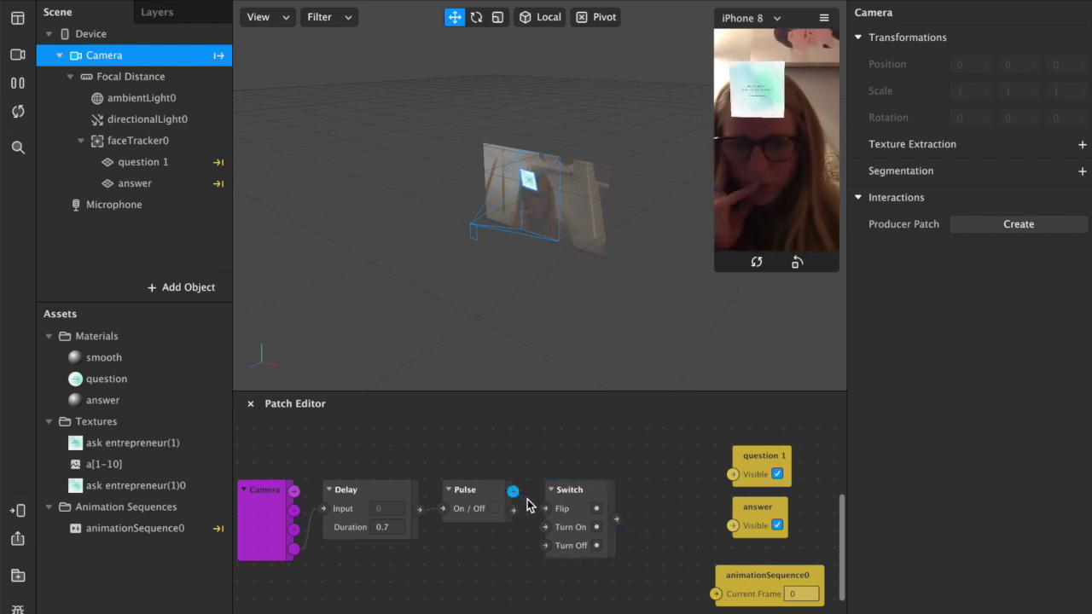
{"action": "left_click_drag", "start_coordinate": [538, 529], "coordinate": [546, 529]}
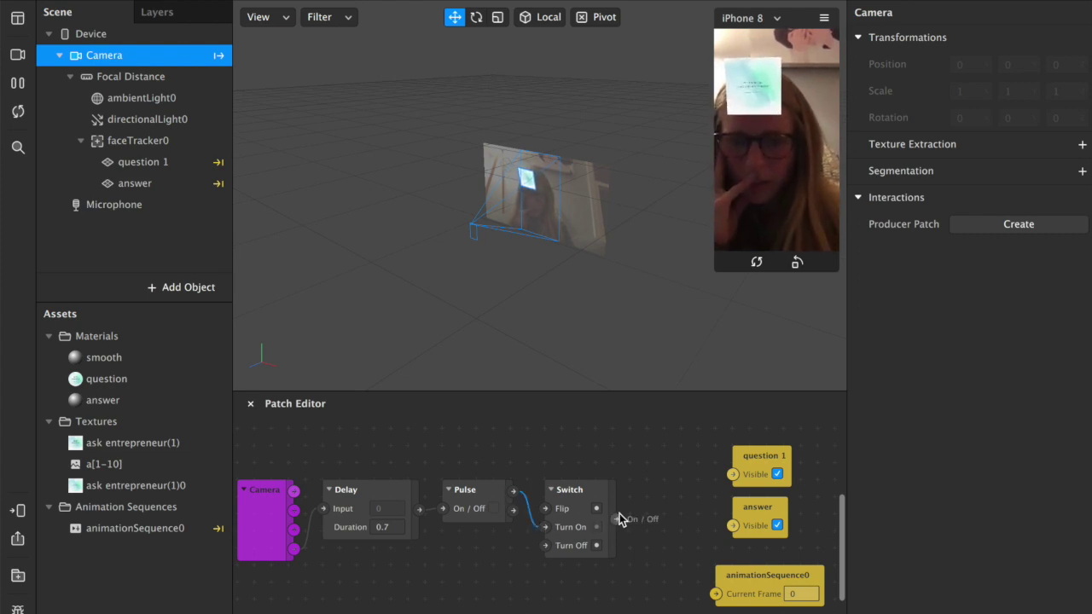
{"action": "left_click_drag", "start_coordinate": [617, 522], "coordinate": [732, 476]}
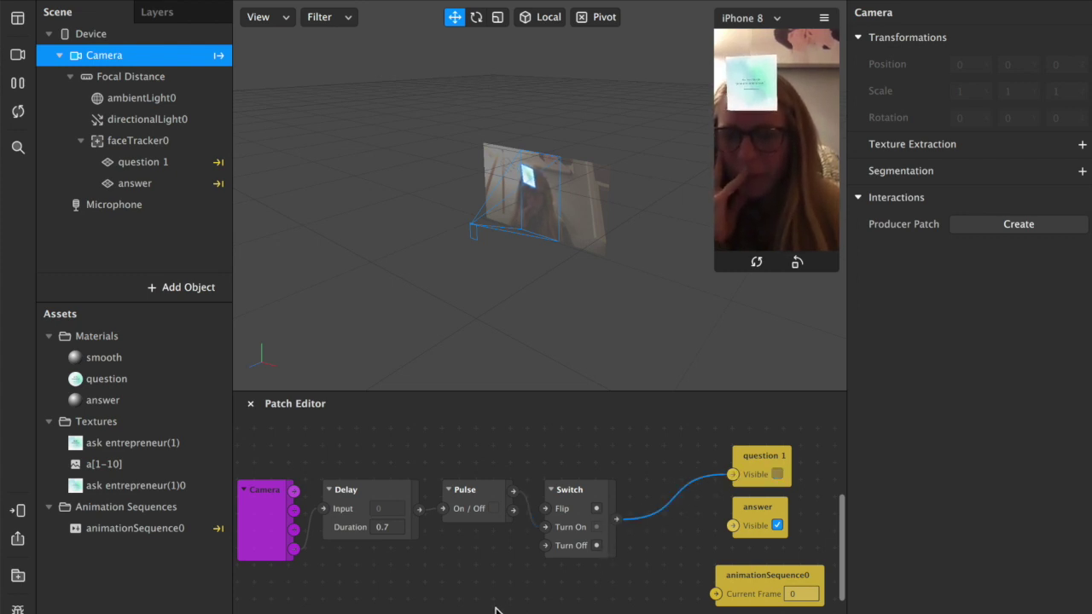
Add a Not patch below the Pulse and Switch patches
{"action": "double_click", "coordinate": [494, 567]}
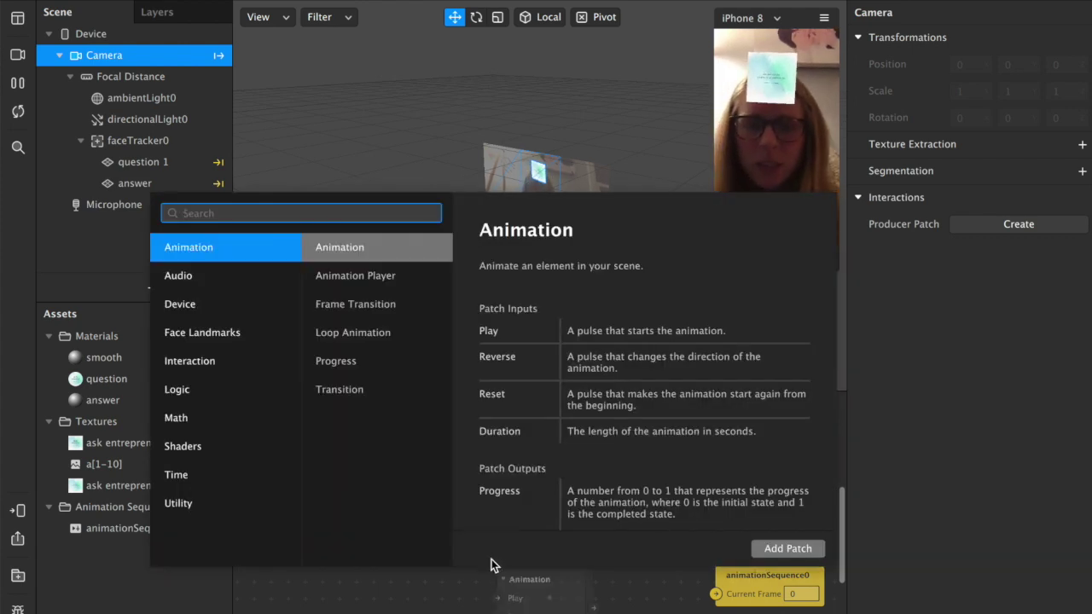
{"action": "type", "text": "not"}
{"action": "key", "text": "Return"}
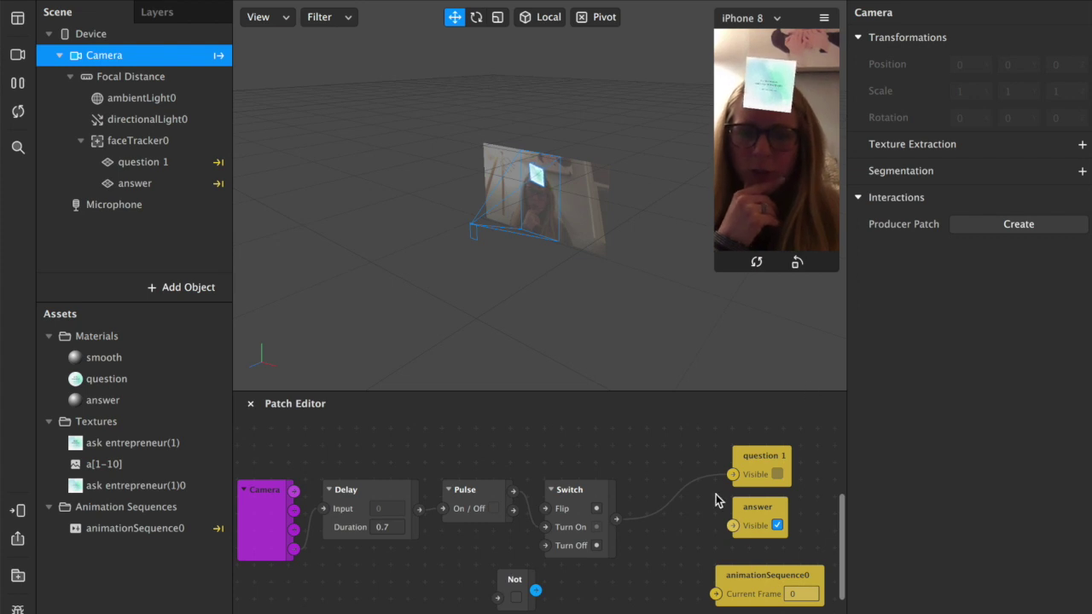
Reroute the Switch output from question 1 to answer's Visible input, and feed question 1's Visible from the Not patch placed in front of it
{"action": "left_click_drag", "start_coordinate": [620, 525], "coordinate": [733, 526]}
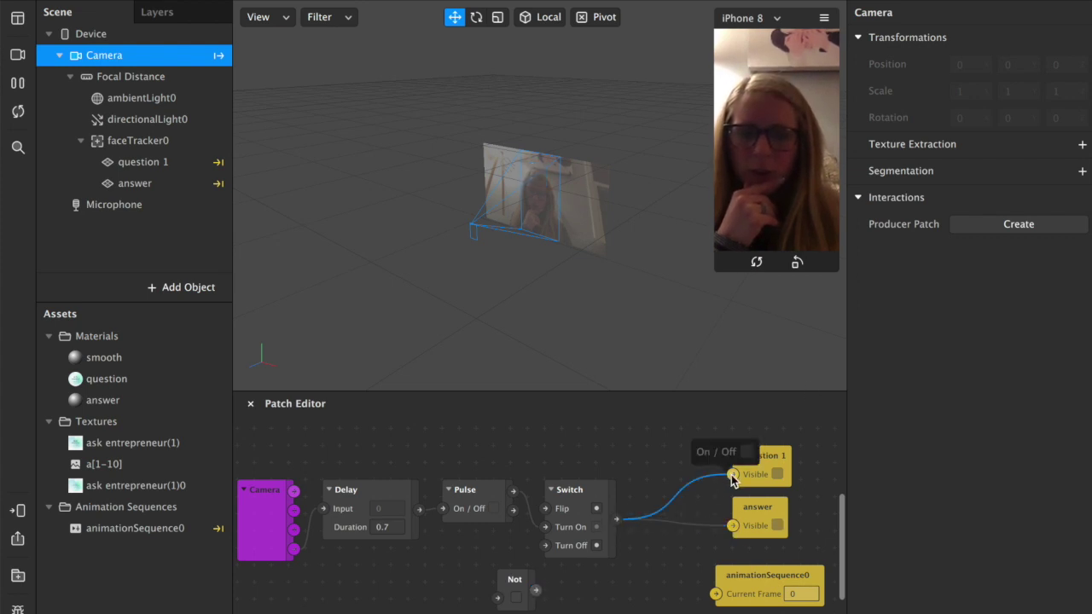
{"action": "left_click_drag", "start_coordinate": [717, 483], "coordinate": [715, 481]}
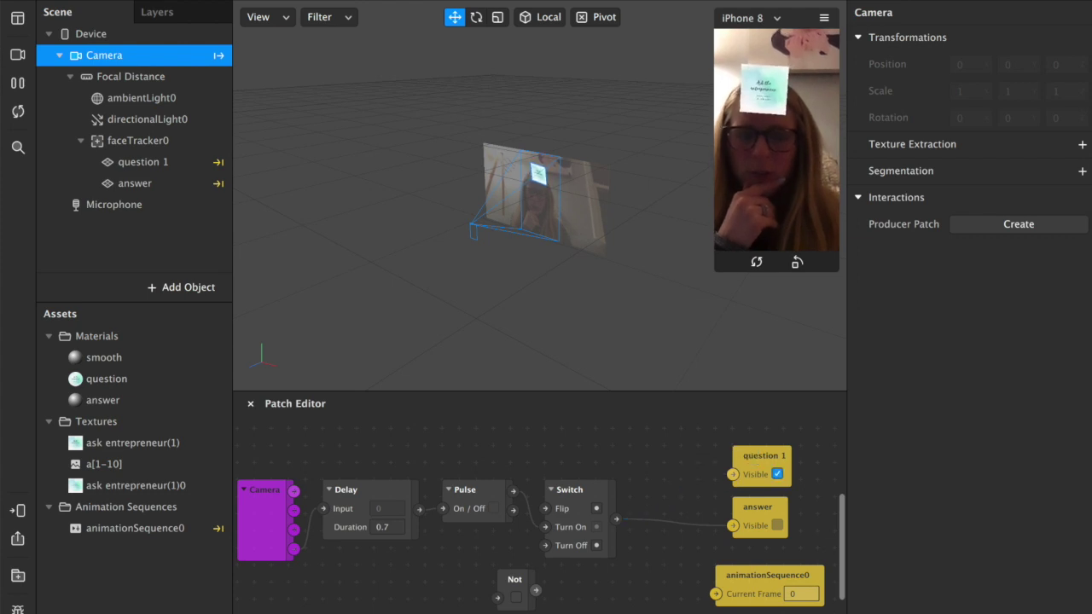
{"action": "left_click_drag", "start_coordinate": [535, 590], "coordinate": [733, 476]}
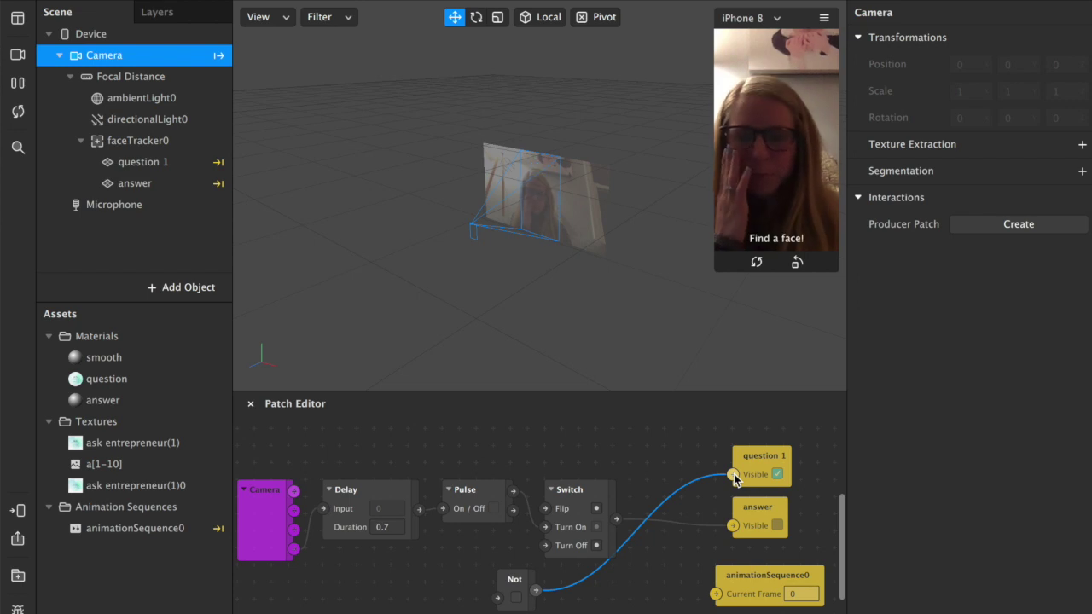
{"action": "left_click_drag", "start_coordinate": [531, 585], "coordinate": [671, 444]}
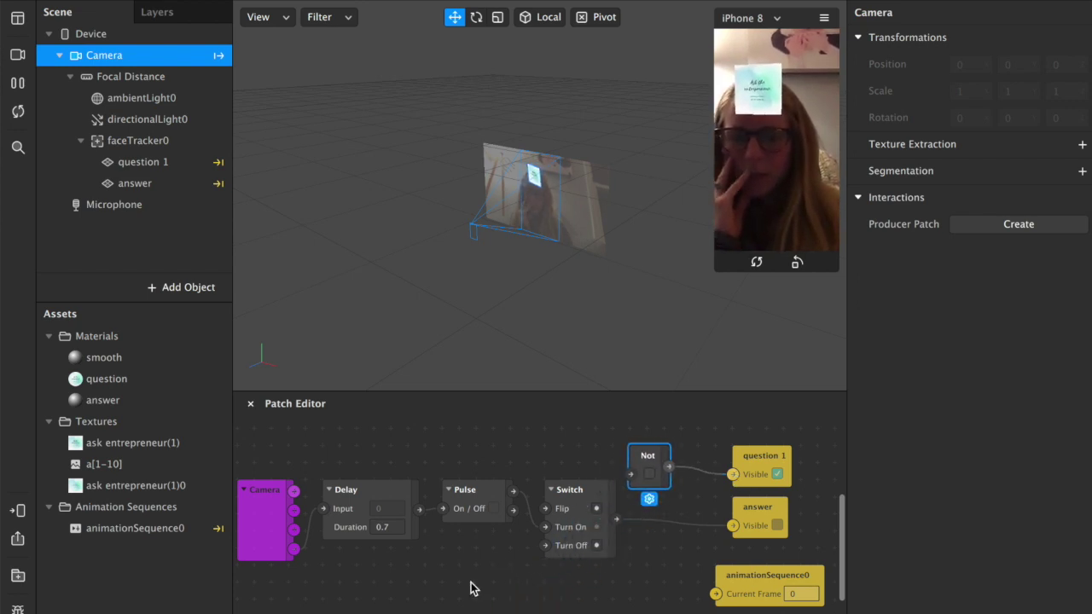
Add a Runtime patch and place it beneath the Camera patch
{"action": "right_click", "coordinate": [274, 597]}
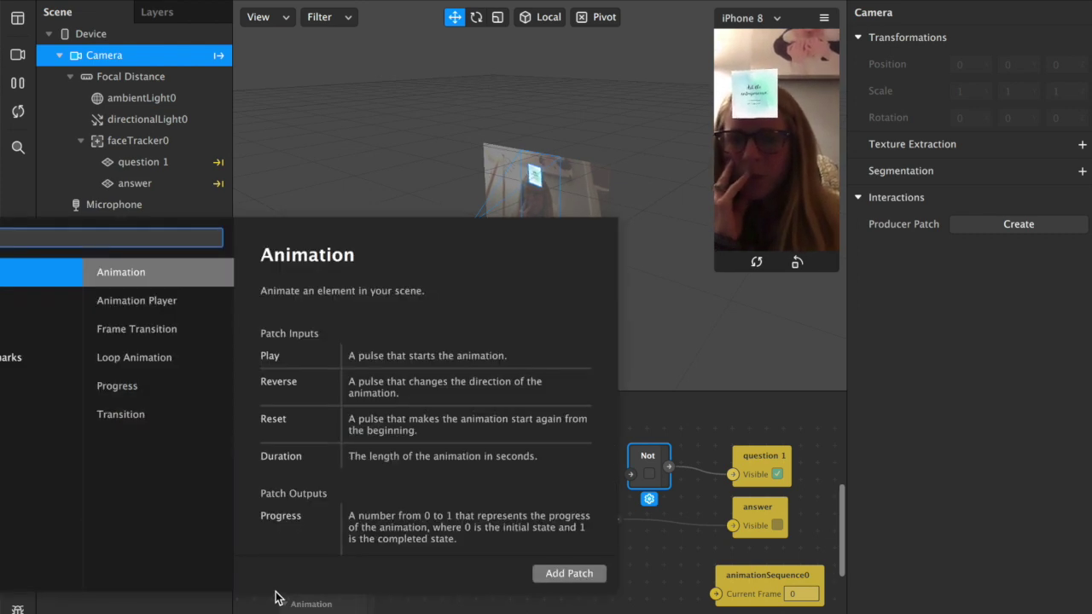
{"action": "type", "text": "runtime"}
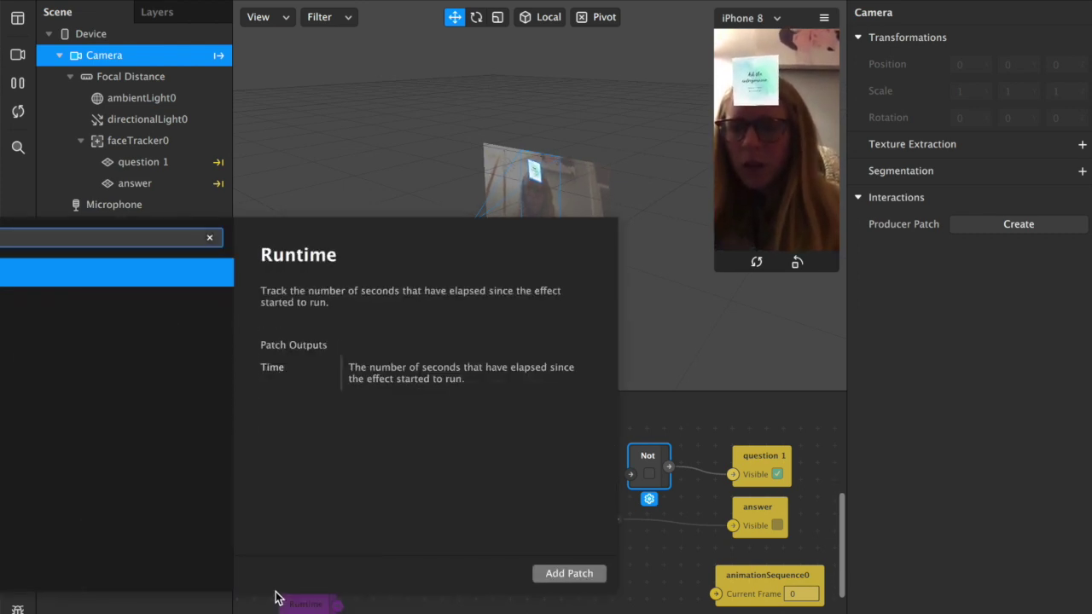
{"action": "key", "text": "Return"}
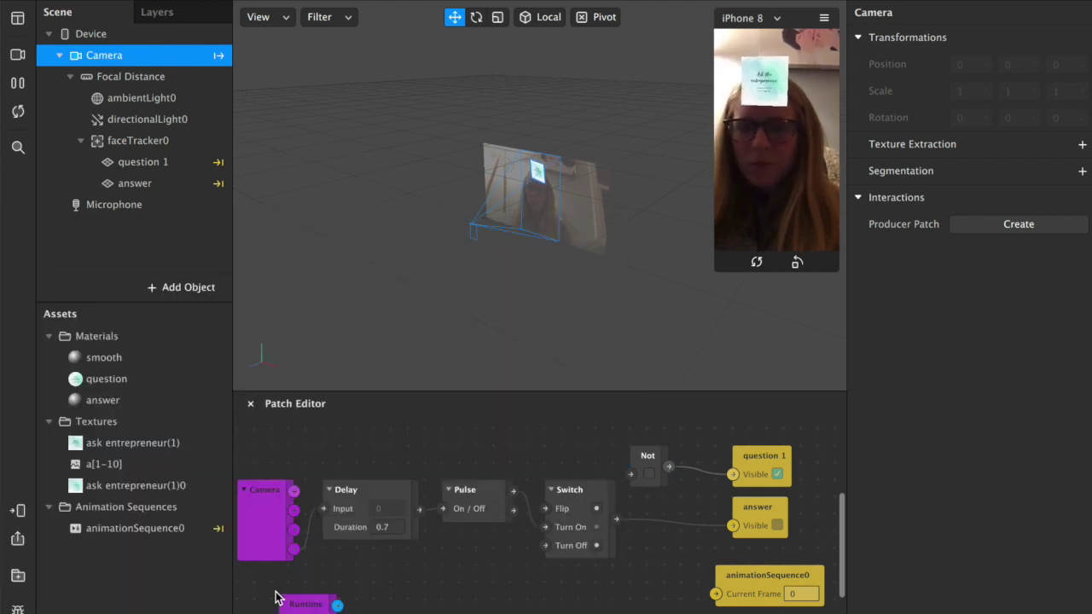
{"action": "left_click_drag", "start_coordinate": [290, 604], "coordinate": [262, 610]}
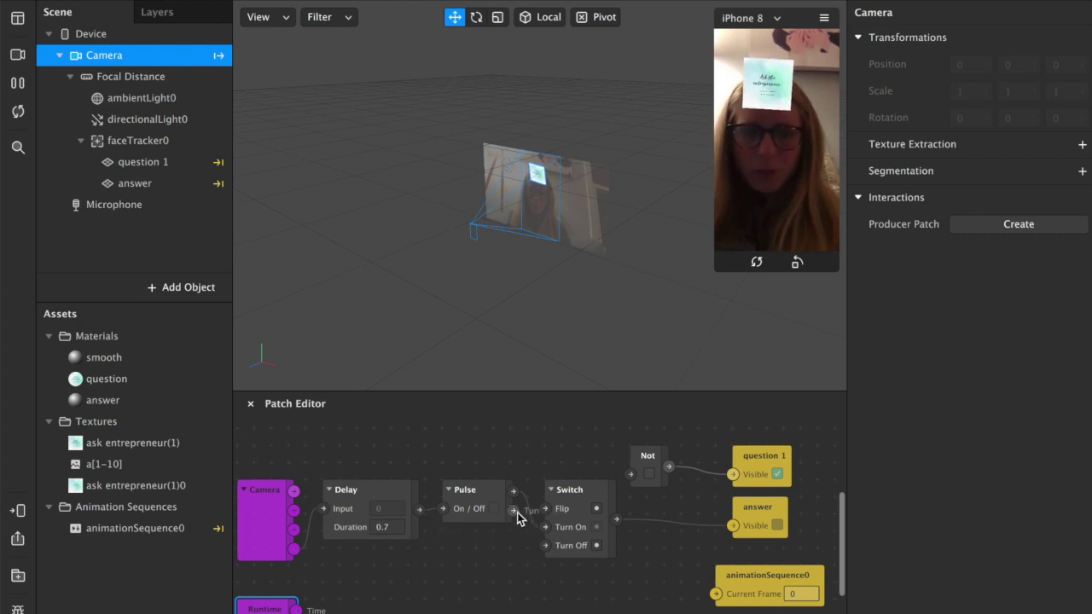
Add an Offset patch beside the Runtime patch and connect Runtime's Time output to its Value input
{"action": "double_click", "coordinate": [361, 604]}
{"action": "type", "text": "offs"}
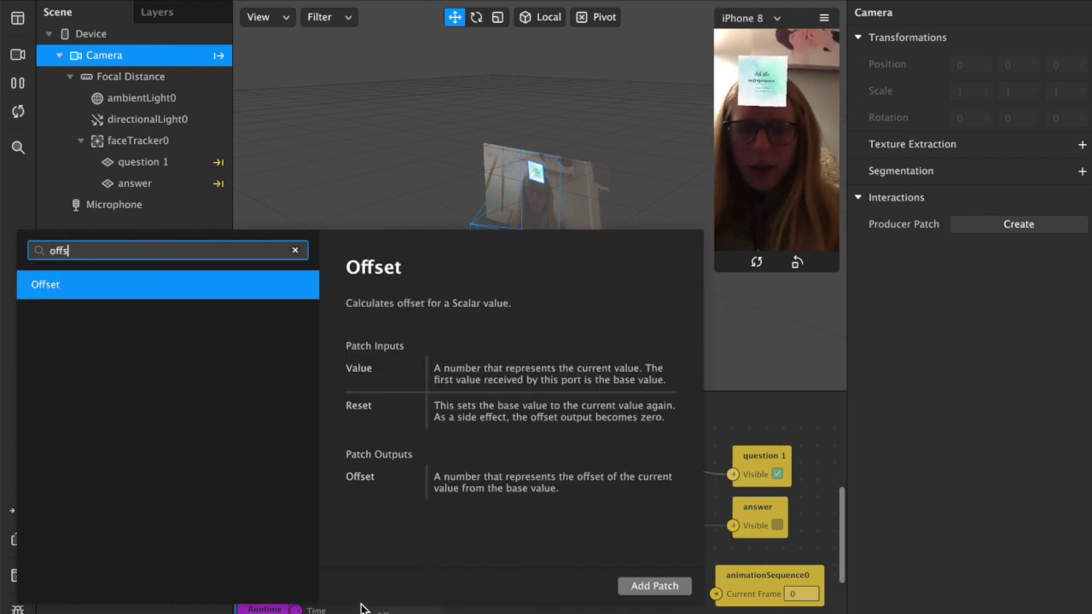
{"action": "key", "text": "Return"}
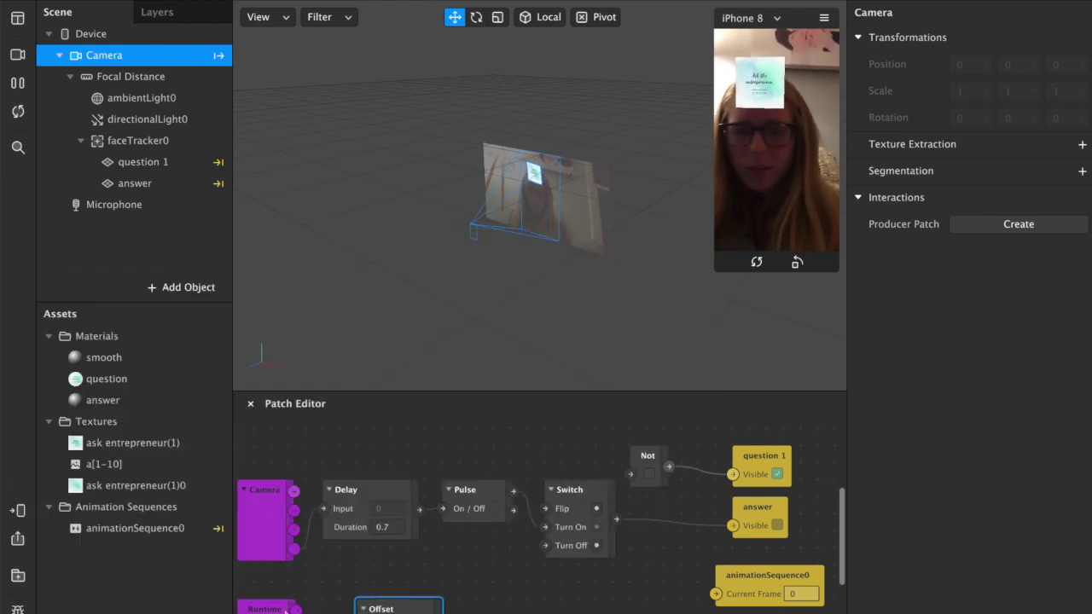
{"action": "left_click_drag", "start_coordinate": [295, 609], "coordinate": [333, 612]}
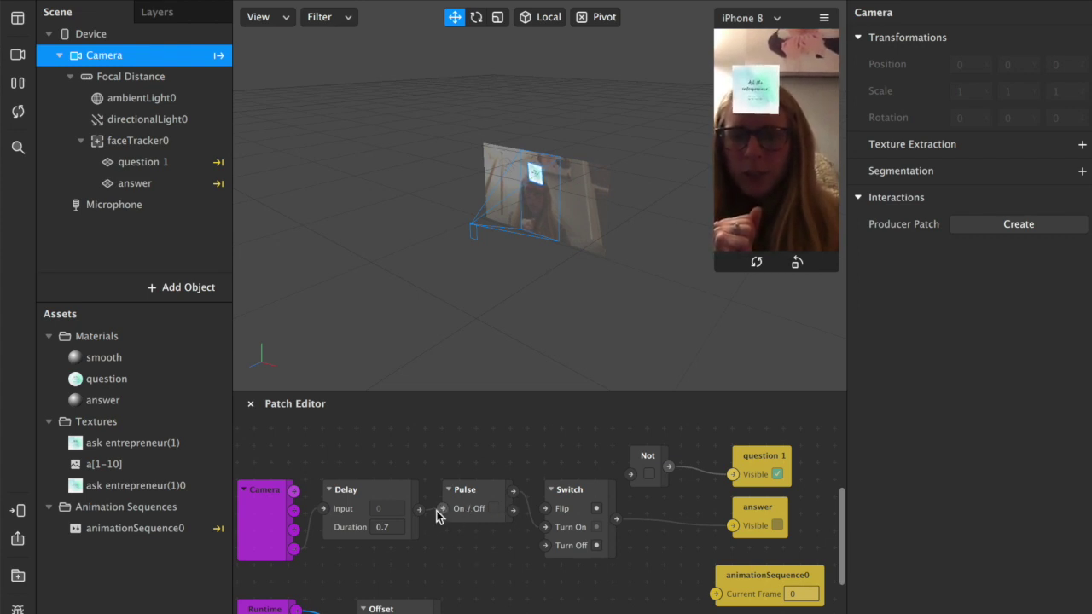
Connect the Pulse's second output to the Offset's Reset input, and the Switch's On / Off output to the Not patch's input
{"action": "left_click_drag", "start_coordinate": [514, 511], "coordinate": [379, 610]}
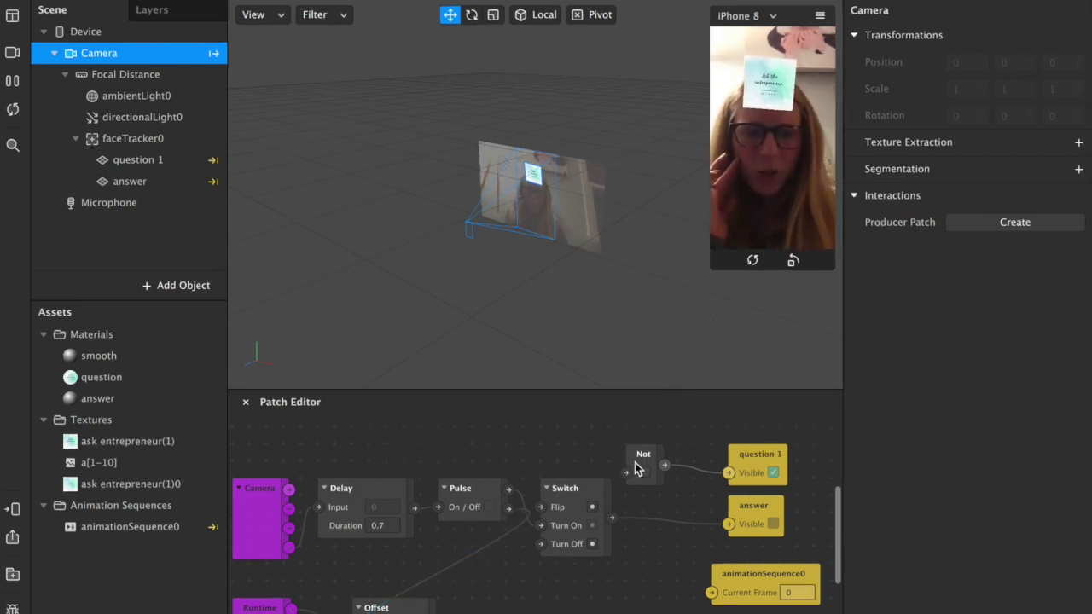
{"action": "left_click_drag", "start_coordinate": [612, 522], "coordinate": [630, 471]}
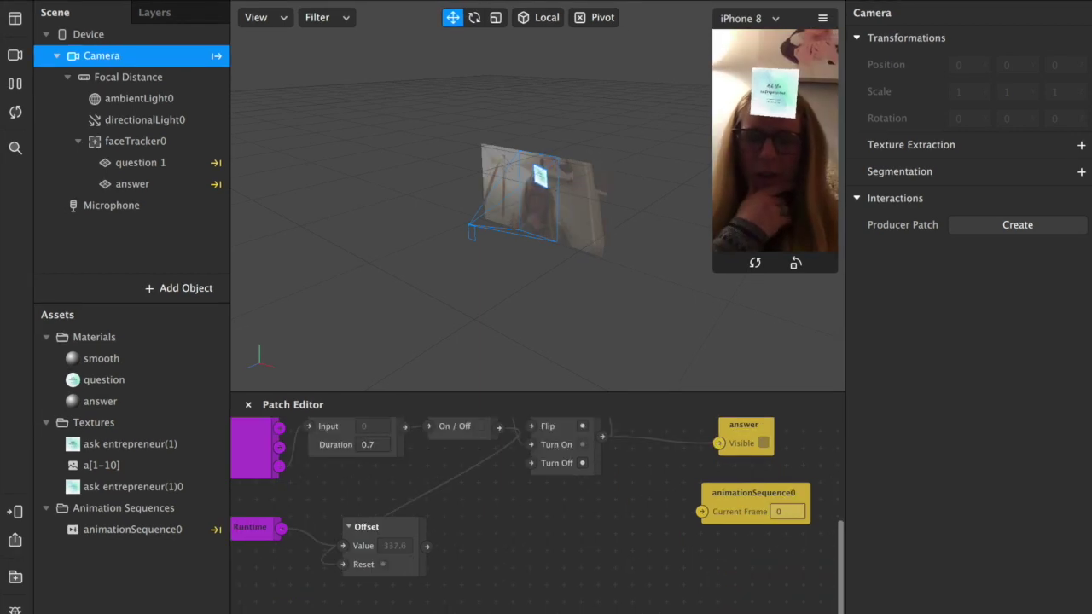
Add a Less Than patch after the Offset patch and connect the Offset output to its first input
{"action": "double_click", "coordinate": [504, 544]}
{"action": "type", "text": "less"}
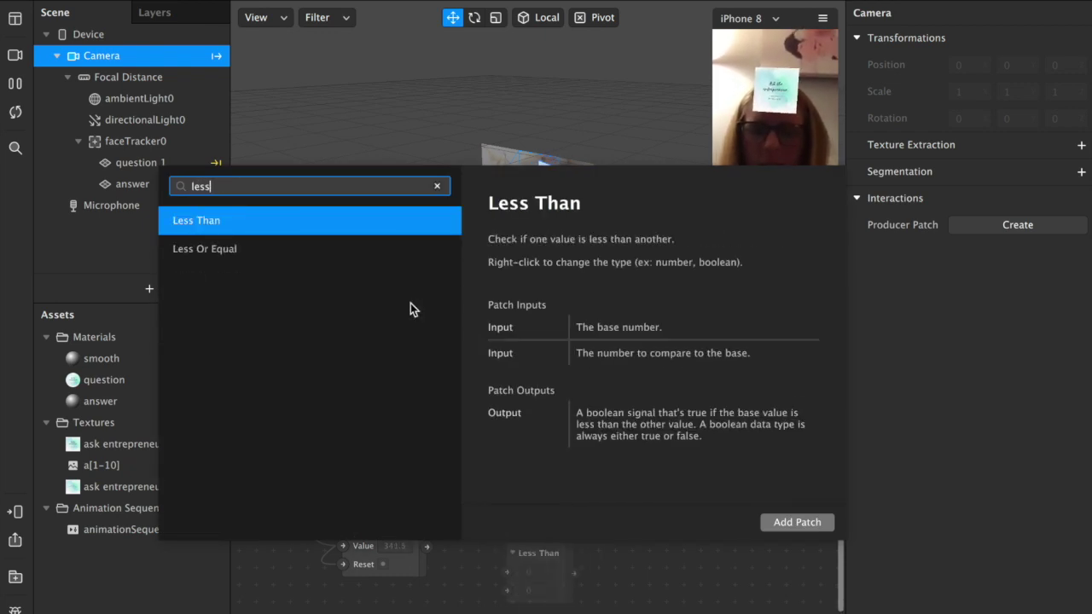
{"action": "key", "text": "Return"}
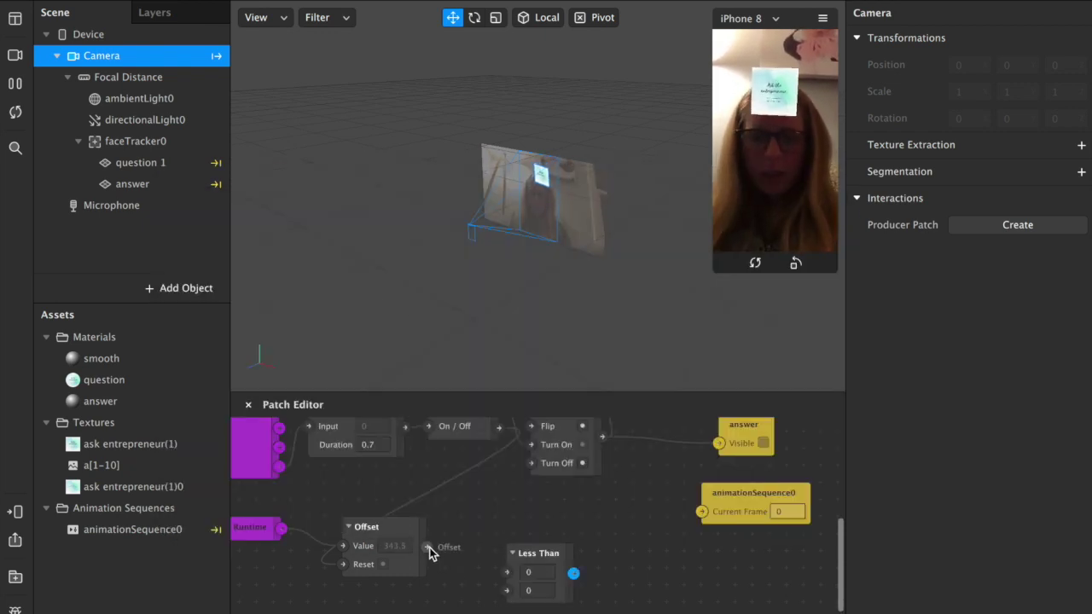
{"action": "left_click_drag", "start_coordinate": [474, 559], "coordinate": [506, 573]}
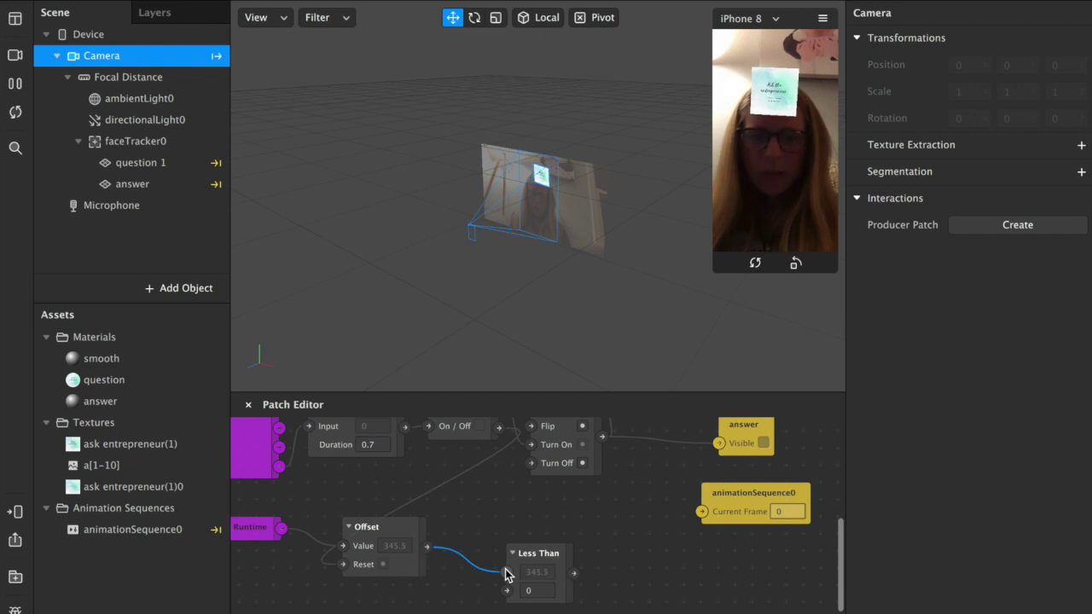
Set the Less Than patch's second value to 4 and move the patch closer to Offset, level with it
{"action": "left_click", "coordinate": [531, 590]}
{"action": "type", "text": "4"}
{"action": "left_click", "coordinate": [610, 550]}
{"action": "left_click_drag", "start_coordinate": [563, 560], "coordinate": [519, 533]}
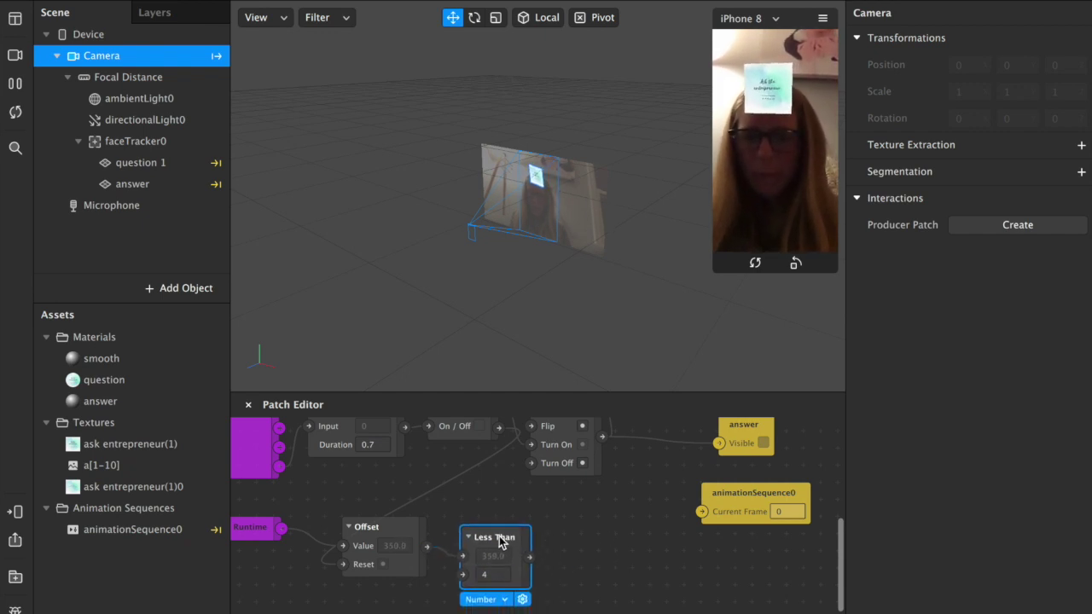
Add a Loop Animation patch and place it after the Less Than patch
{"action": "double_click", "coordinate": [597, 603]}
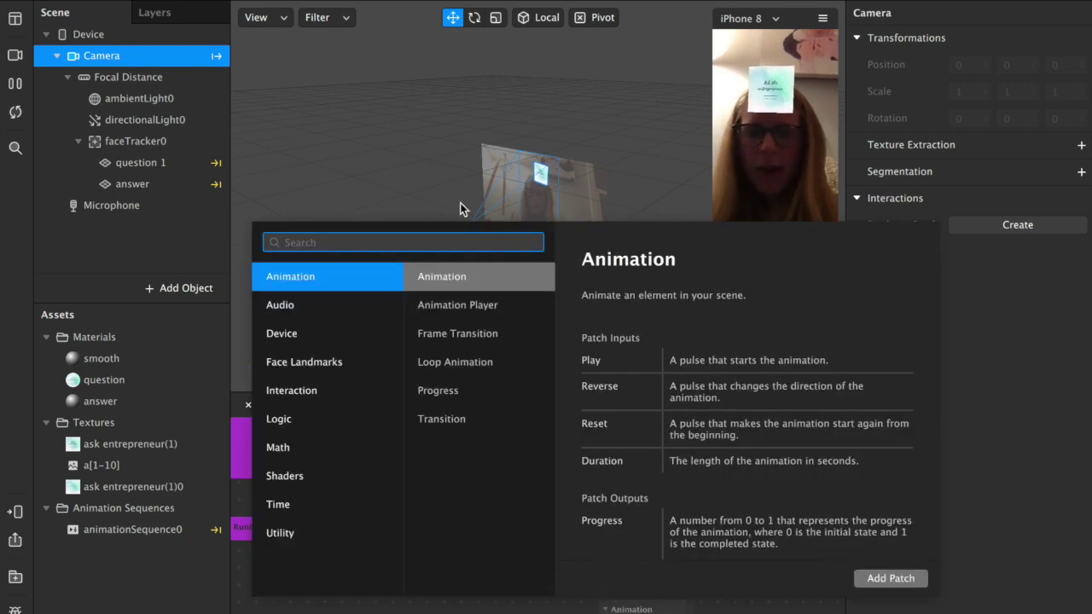
{"action": "type", "text": "loop an"}
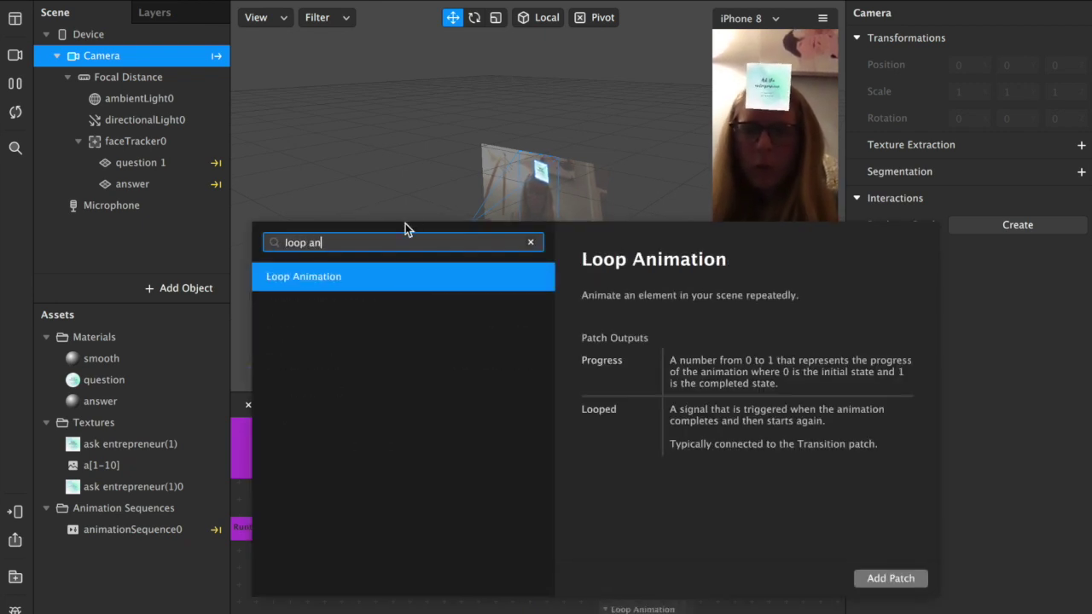
{"action": "key", "text": "Return"}
{"action": "left_click_drag", "start_coordinate": [649, 611], "coordinate": [615, 539]}
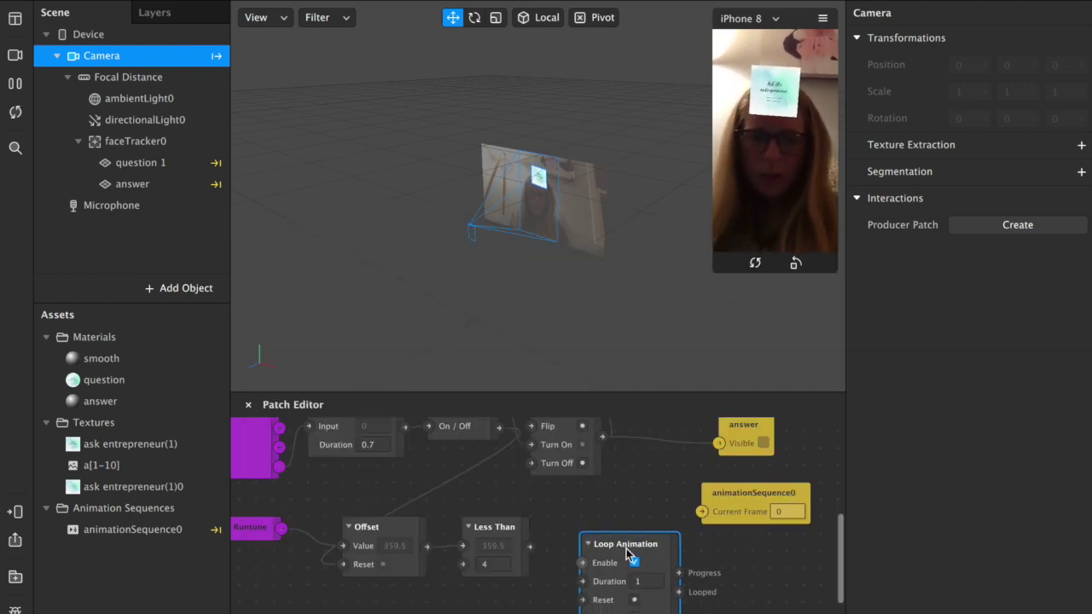
Set the Loop Animation's duration to 0.05 and connect the Less Than output to its Enable input, keeping the two patches close together
{"action": "left_click", "coordinate": [644, 580]}
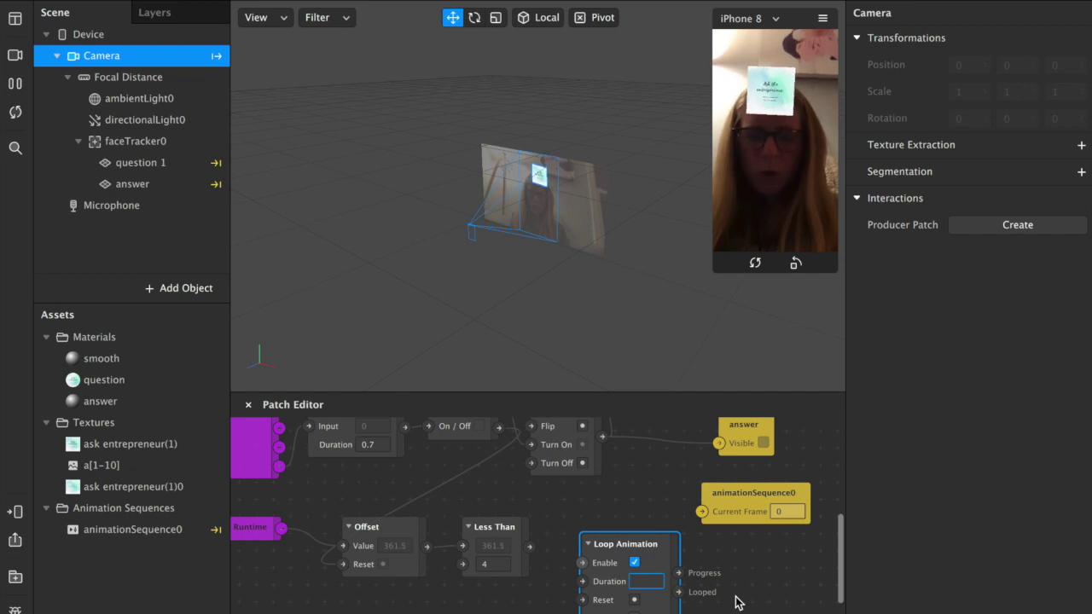
{"action": "type", "text": ".05"}
{"action": "left_click", "coordinate": [516, 592]}
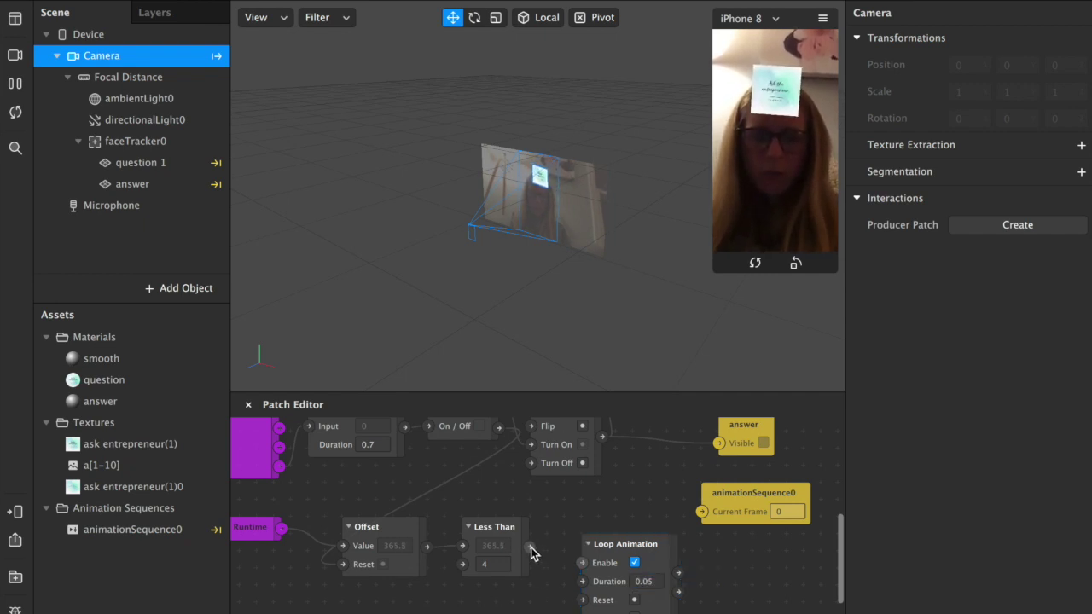
{"action": "left_click_drag", "start_coordinate": [530, 547], "coordinate": [584, 564]}
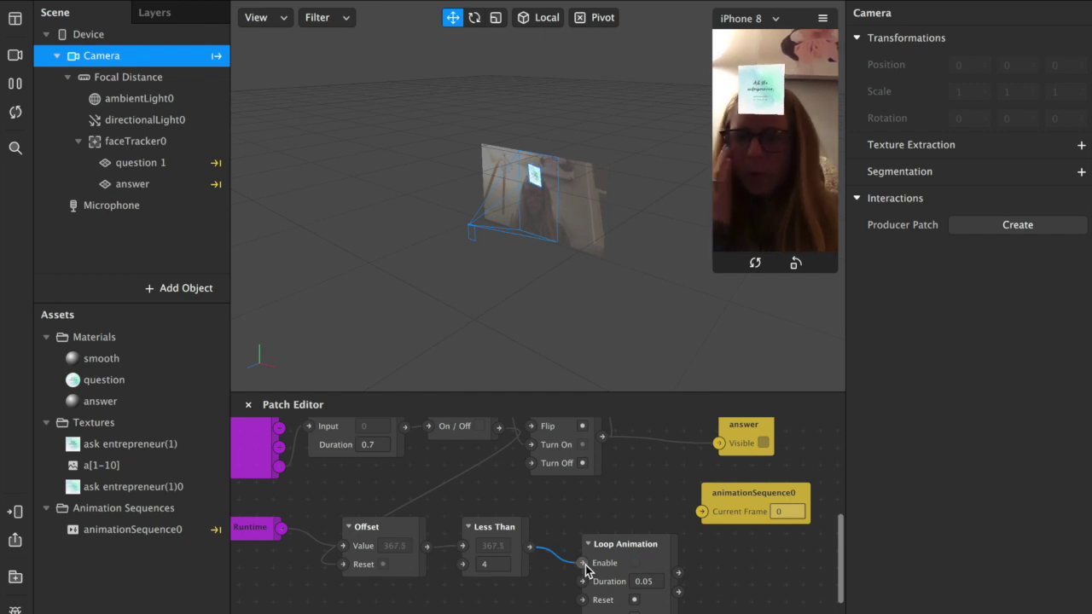
{"action": "left_click_drag", "start_coordinate": [639, 553], "coordinate": [592, 543]}
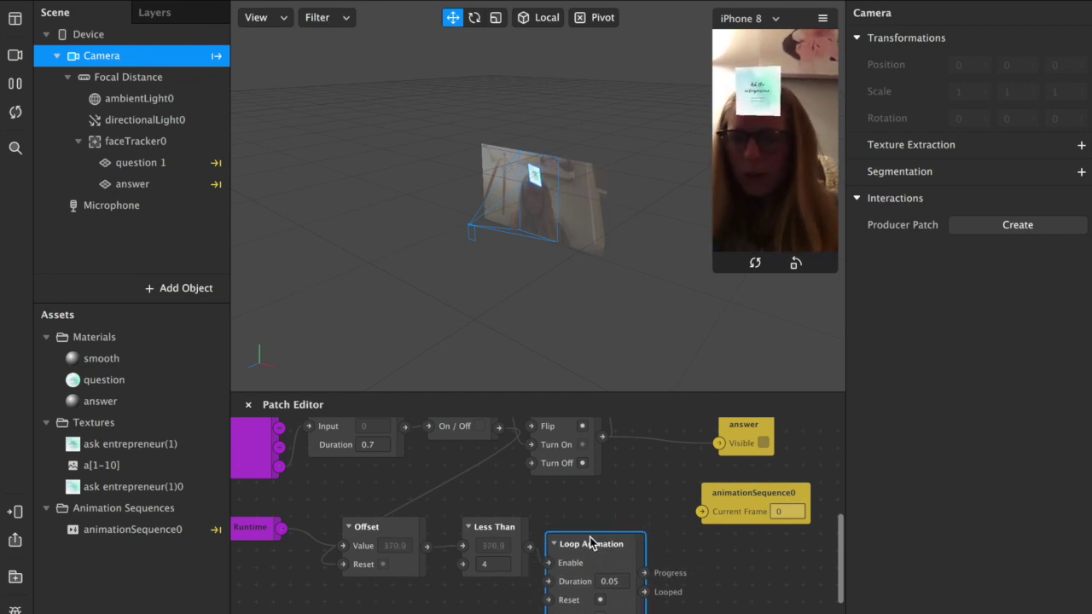
Add a Random patch after the Loop Animation patch and connect the Progress output to its Start Value input
{"action": "right_click", "coordinate": [728, 586]}
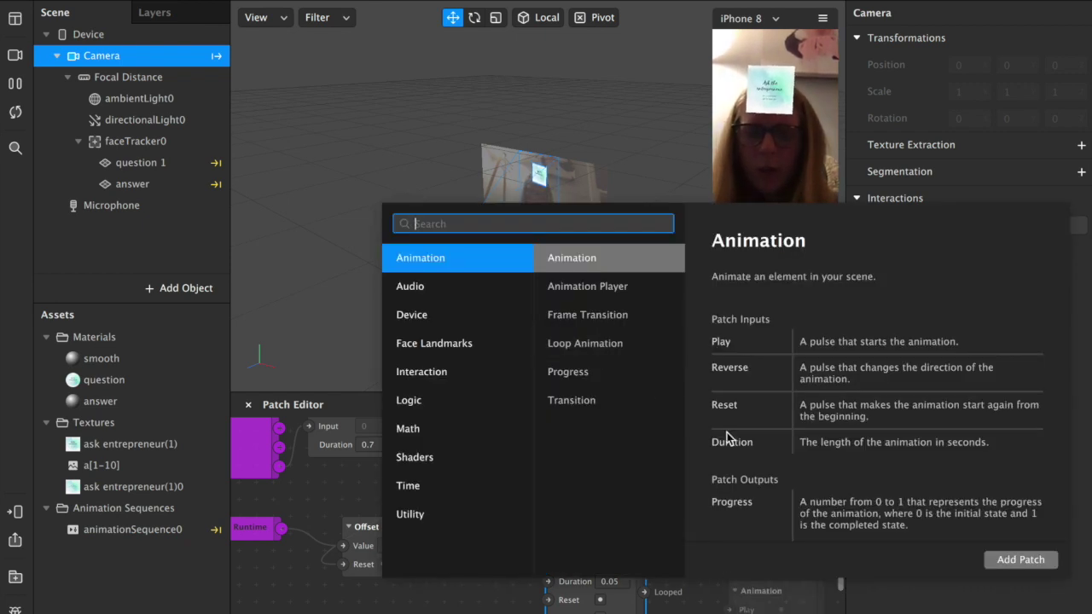
{"action": "type", "text": "random"}
{"action": "key", "text": "Return"}
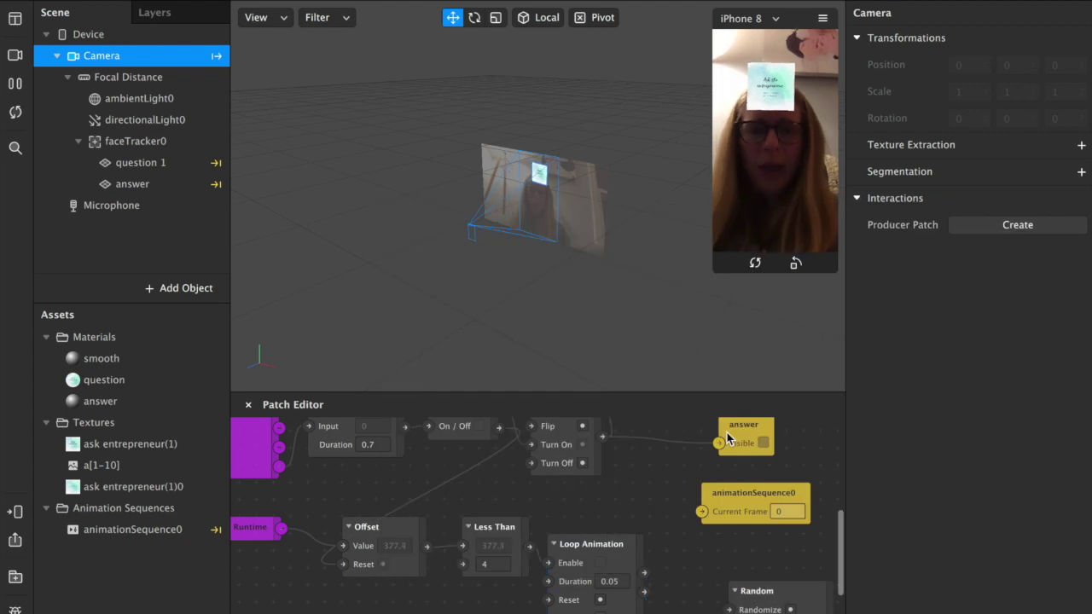
{"action": "left_click_drag", "start_coordinate": [731, 589], "coordinate": [741, 565]}
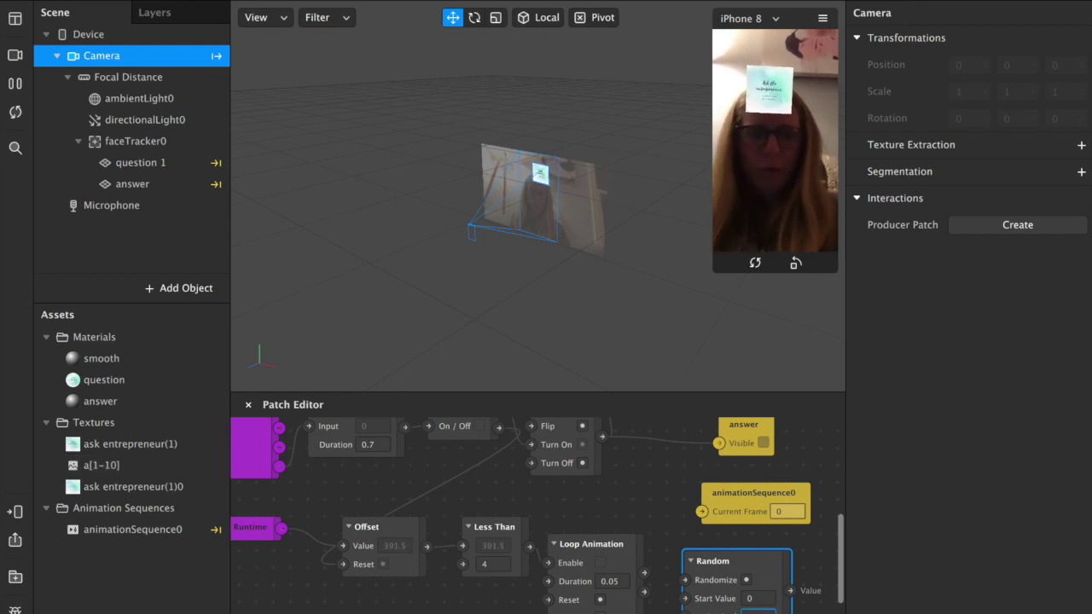
{"action": "left_click_drag", "start_coordinate": [645, 578], "coordinate": [692, 604]}
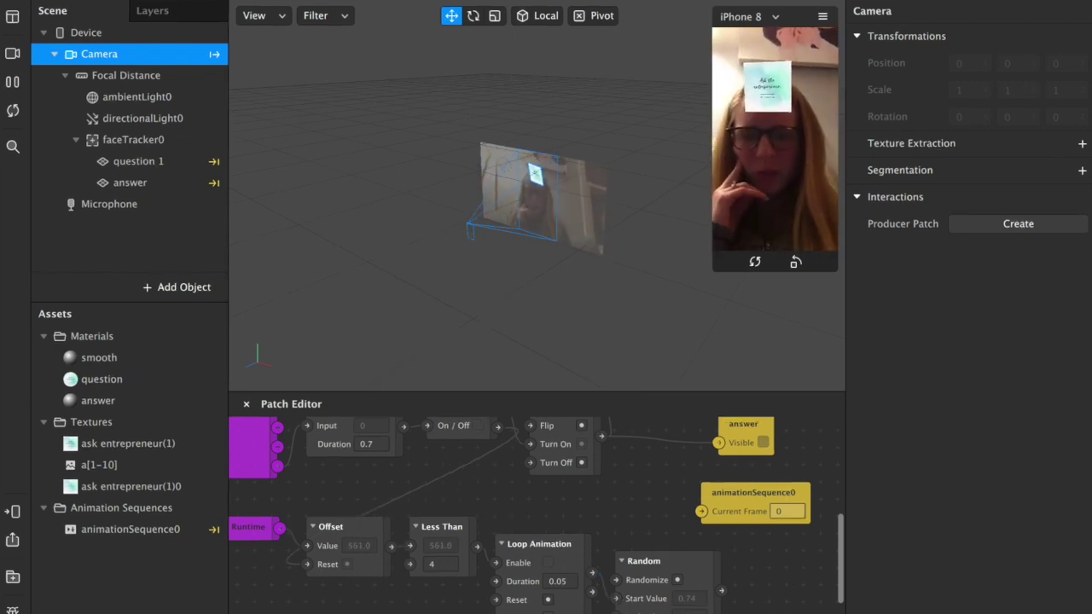
Route the Random patch's Value output through a new Round patch into animationSequence0's Current Frame input
{"action": "double_click", "coordinate": [744, 600]}
{"action": "type", "text": "roun"}
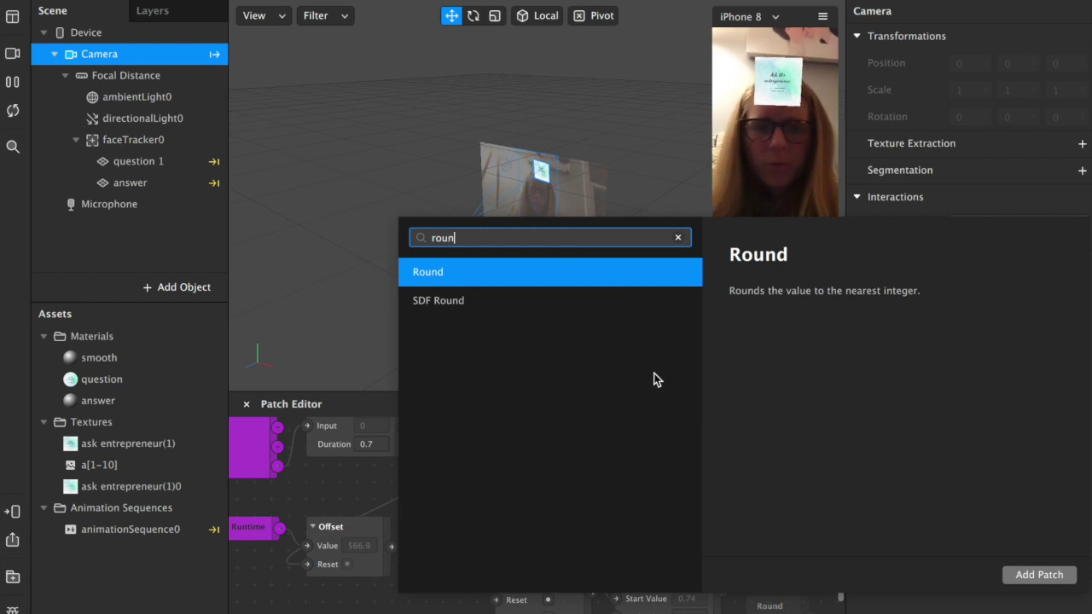
{"action": "key", "text": "Return"}
{"action": "left_click_drag", "start_coordinate": [778, 588], "coordinate": [784, 572]}
{"action": "left_click_drag", "start_coordinate": [723, 592], "coordinate": [754, 599]}
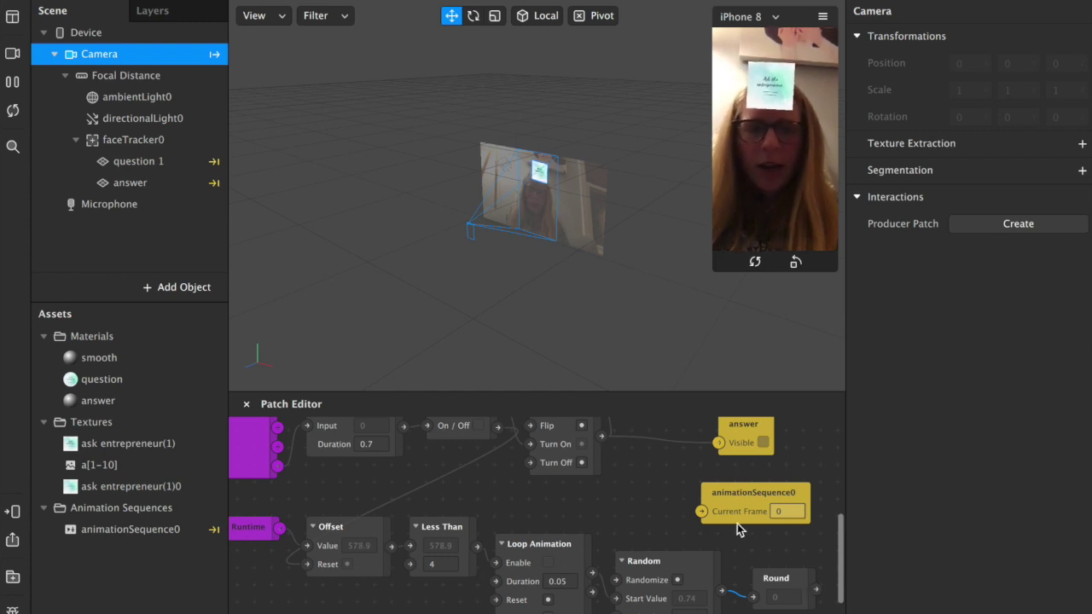
{"action": "left_click_drag", "start_coordinate": [815, 589], "coordinate": [702, 513]}
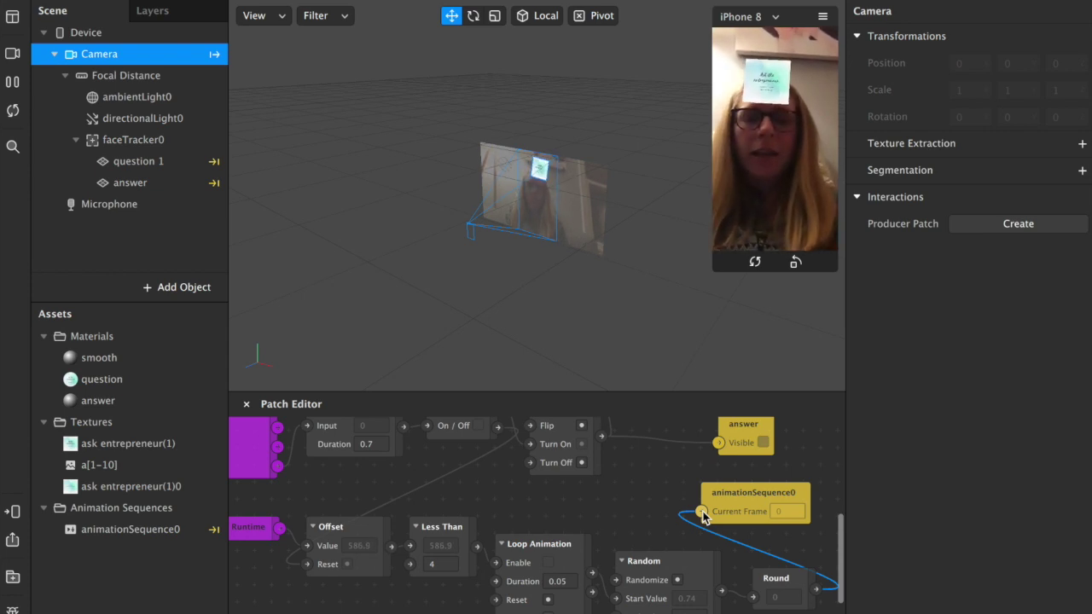
{"action": "left_click", "coordinate": [13, 511]}
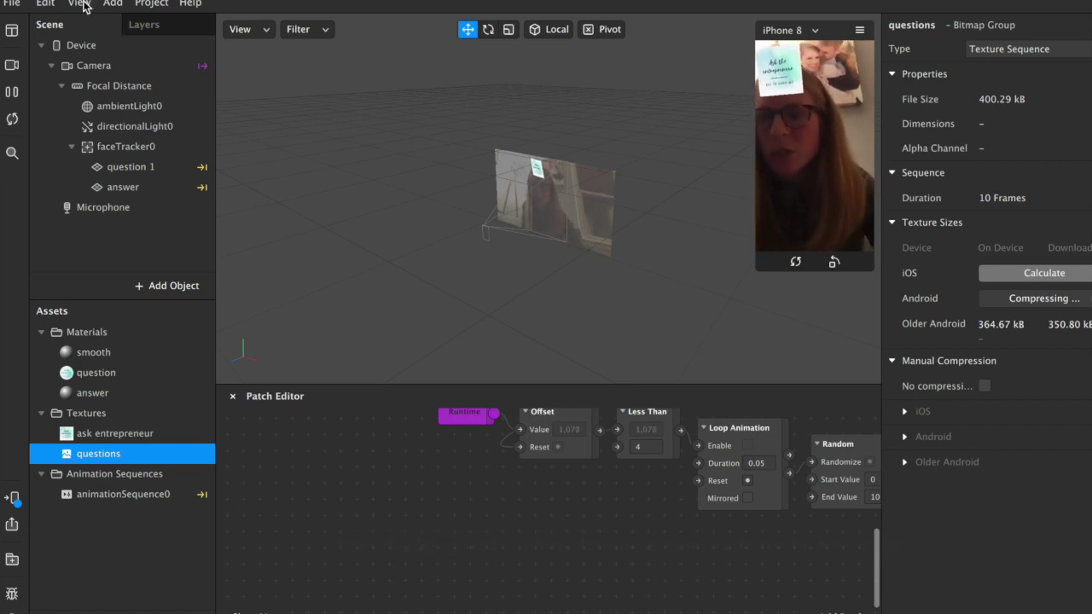
{"action": "left_click", "coordinate": [332, 126]}
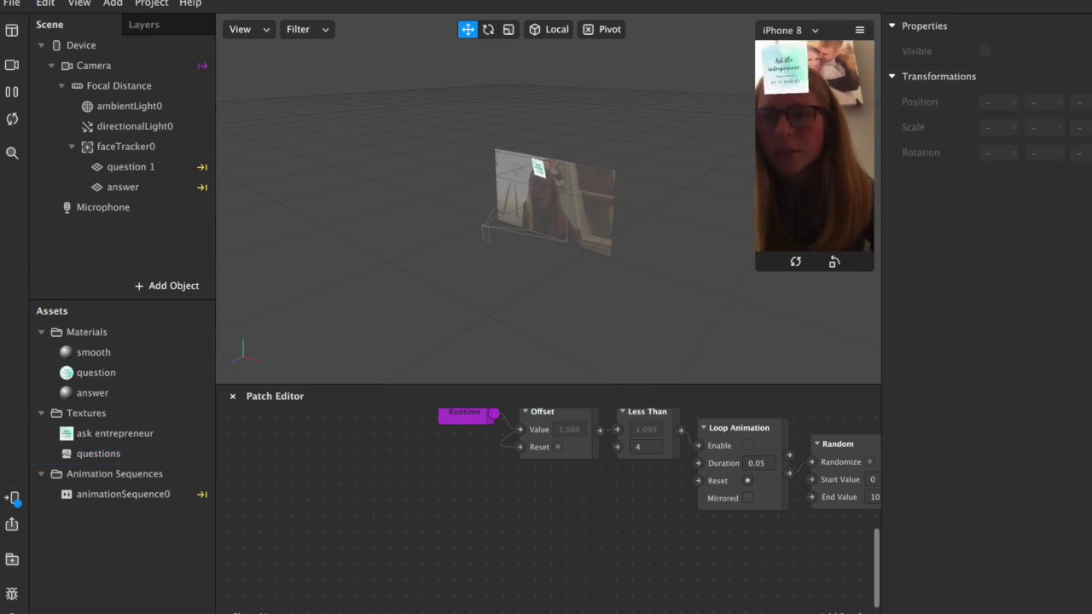
Start exporting the project
{"action": "left_click", "coordinate": [12, 4]}
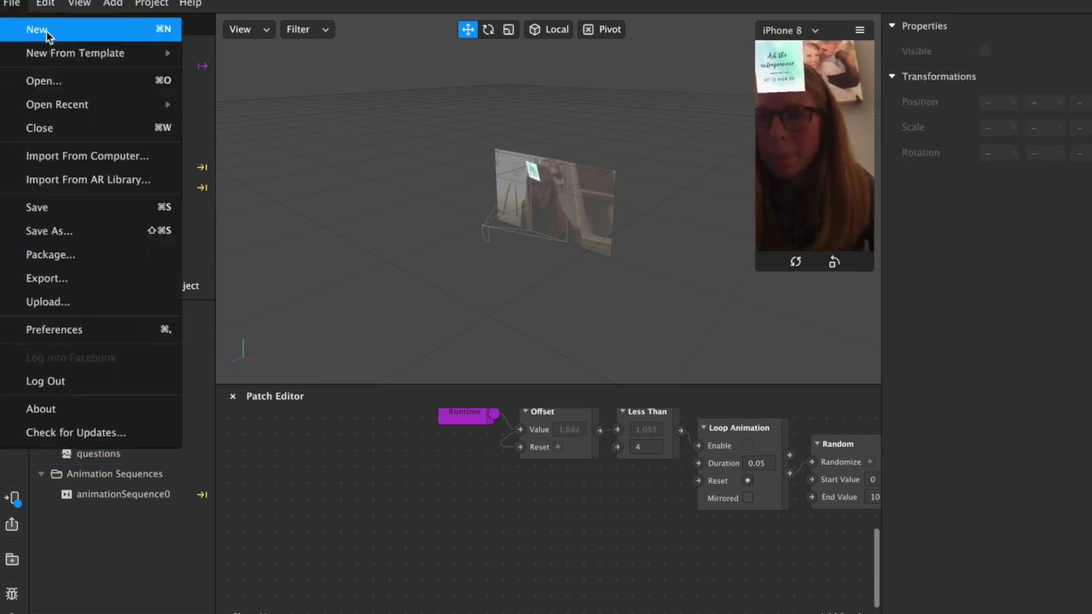
{"action": "left_click", "coordinate": [59, 279]}
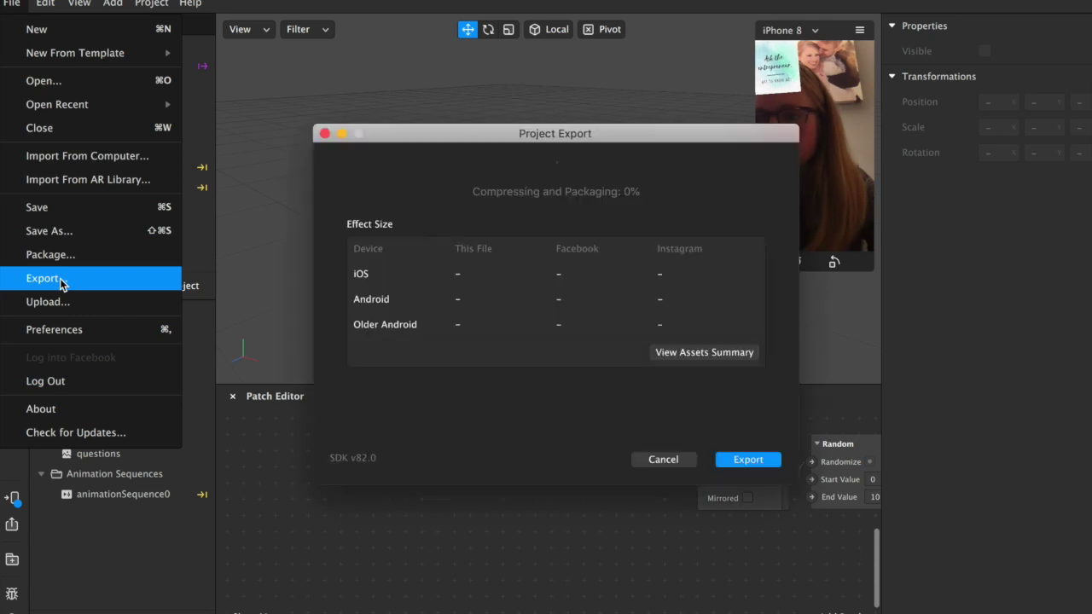